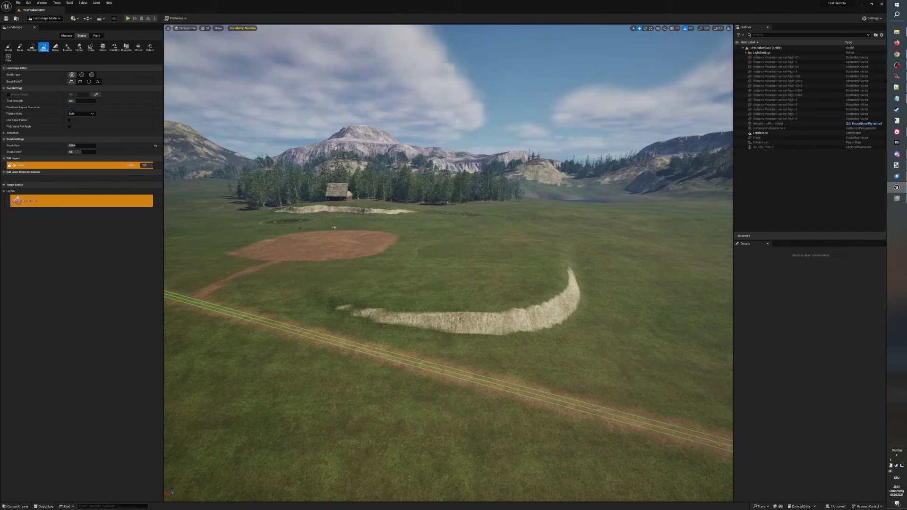
With the Smooth tool, flatten the curved ridge before the dirt clearing and the ground along the path.
{"action": "left_click", "coordinate": [32, 47]}
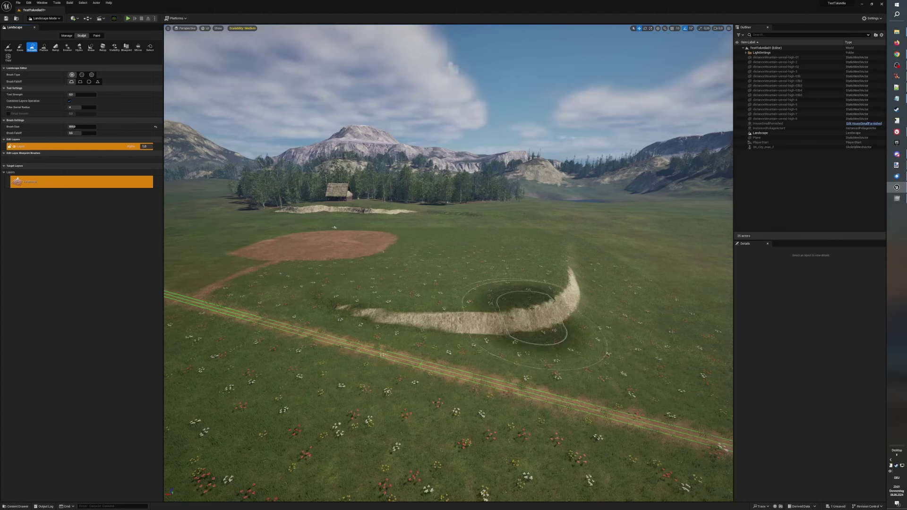
{"action": "mouse_move", "coordinate": [535, 307]}
{"action": "left_mouse_down"}
{"action": "mouse_move", "coordinate": [415, 317]}
{"action": "mouse_move", "coordinate": [296, 309]}
{"action": "mouse_move", "coordinate": [461, 324]}
{"action": "mouse_move", "coordinate": [546, 308]}
{"action": "mouse_move", "coordinate": [560, 284]}
{"action": "mouse_move", "coordinate": [558, 255]}
{"action": "mouse_move", "coordinate": [537, 290]}
{"action": "mouse_move", "coordinate": [423, 330]}
{"action": "mouse_move", "coordinate": [506, 318]}
{"action": "mouse_move", "coordinate": [558, 291]}
{"action": "mouse_move", "coordinate": [567, 259]}
{"action": "mouse_move", "coordinate": [547, 238]}
{"action": "mouse_move", "coordinate": [578, 233]}
{"action": "mouse_move", "coordinate": [597, 260]}
{"action": "mouse_move", "coordinate": [582, 229]}
{"action": "mouse_move", "coordinate": [522, 279]}
{"action": "mouse_move", "coordinate": [463, 304]}
{"action": "mouse_move", "coordinate": [426, 312]}
{"action": "mouse_move", "coordinate": [303, 300]}
{"action": "mouse_move", "coordinate": [344, 297]}
{"action": "left_mouse_up"}
{"action": "key", "text": "a"}
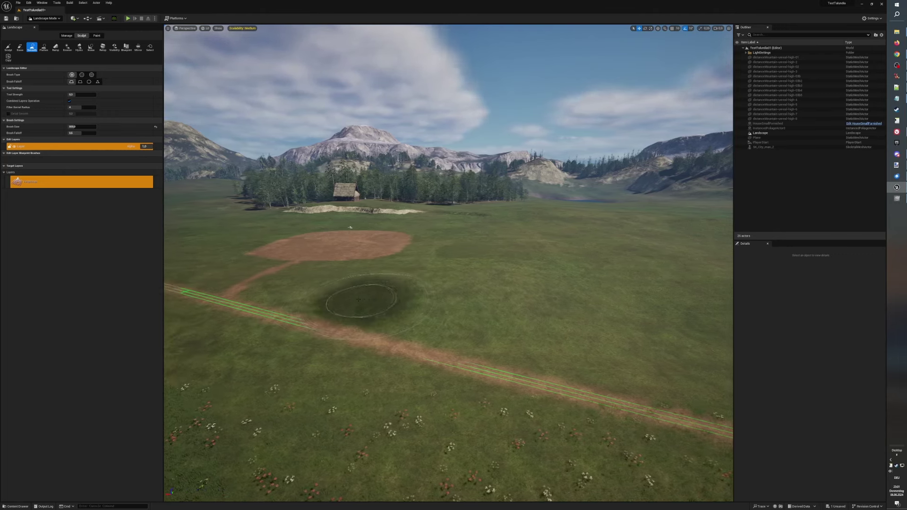
{"action": "right_click_drag", "start_coordinate": [364, 304], "coordinate": [373, 302]}
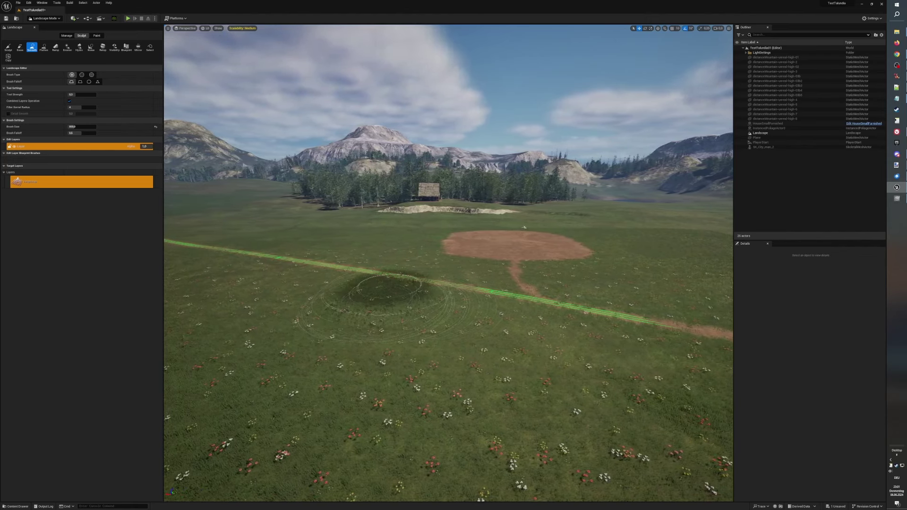
{"action": "mouse_move", "coordinate": [449, 286]}
{"action": "left_mouse_down"}
{"action": "mouse_move", "coordinate": [461, 284]}
{"action": "mouse_move", "coordinate": [418, 277]}
{"action": "left_mouse_up"}
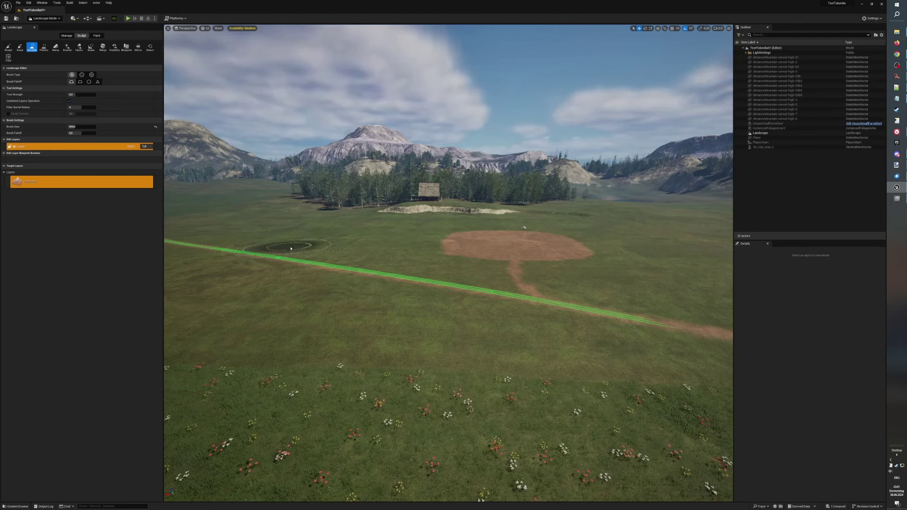
Fly forward over the meadow and smooth the terrain bump beside the path.
{"action": "key", "text": "w"}
{"action": "right_click_drag", "start_coordinate": [291, 248], "coordinate": [293, 240]}
{"action": "left_click_drag", "start_coordinate": [294, 240], "coordinate": [294, 237]}
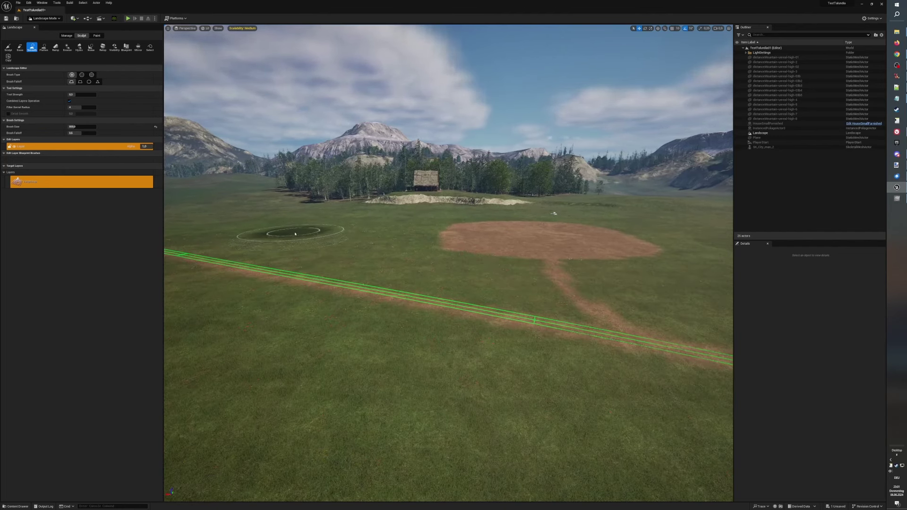
{"action": "mouse_move", "coordinate": [294, 234]}
{"action": "right_mouse_down"}
{"action": "mouse_move", "coordinate": [291, 168]}
{"action": "mouse_move", "coordinate": [282, 221]}
{"action": "mouse_move", "coordinate": [294, 235]}
{"action": "right_mouse_up"}
Raise the view over the trench and smooth the ground beside it.
{"action": "key", "text": "w"}
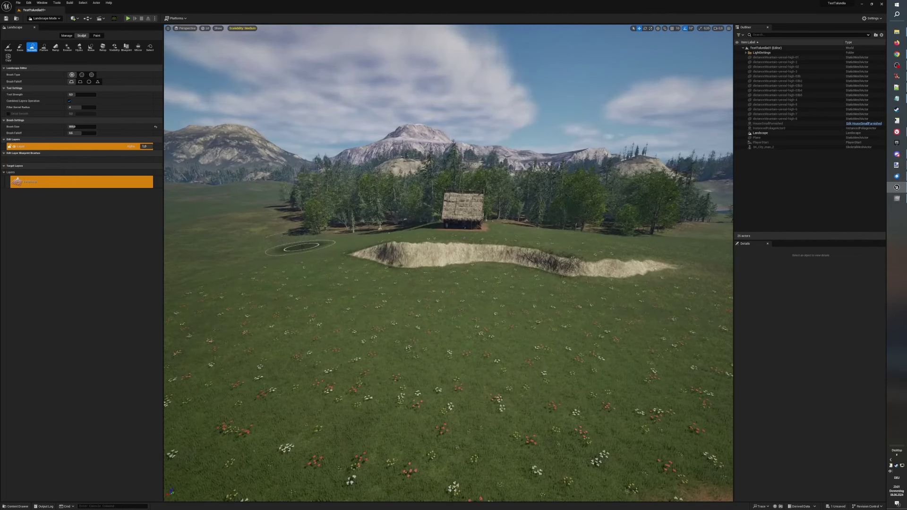
{"action": "key", "text": "e"}
{"action": "right_click_drag", "start_coordinate": [302, 257], "coordinate": [302, 257]}
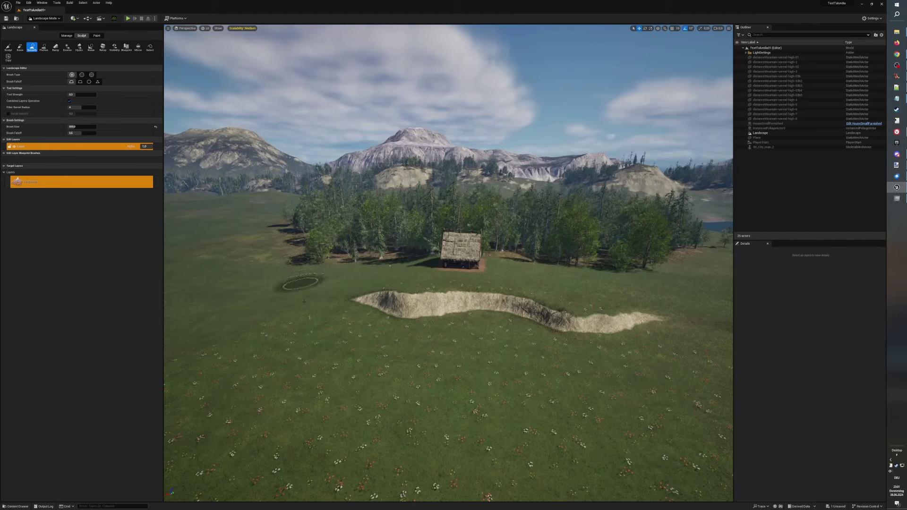
{"action": "mouse_move", "coordinate": [303, 301]}
{"action": "right_mouse_down"}
{"action": "mouse_move", "coordinate": [208, 325]}
{"action": "mouse_move", "coordinate": [258, 313]}
{"action": "right_mouse_up"}
{"action": "mouse_move", "coordinate": [309, 303]}
{"action": "left_mouse_down"}
{"action": "mouse_move", "coordinate": [339, 301]}
{"action": "mouse_move", "coordinate": [376, 278]}
{"action": "left_mouse_up"}
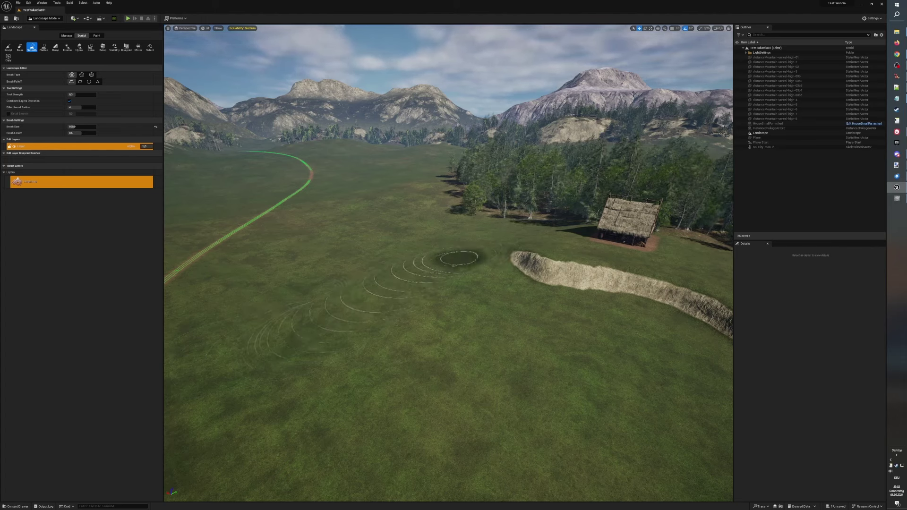
Smooth the near end of the trench and its slope into level meadow.
{"action": "left_click_drag", "start_coordinate": [534, 267], "coordinate": [601, 279]}
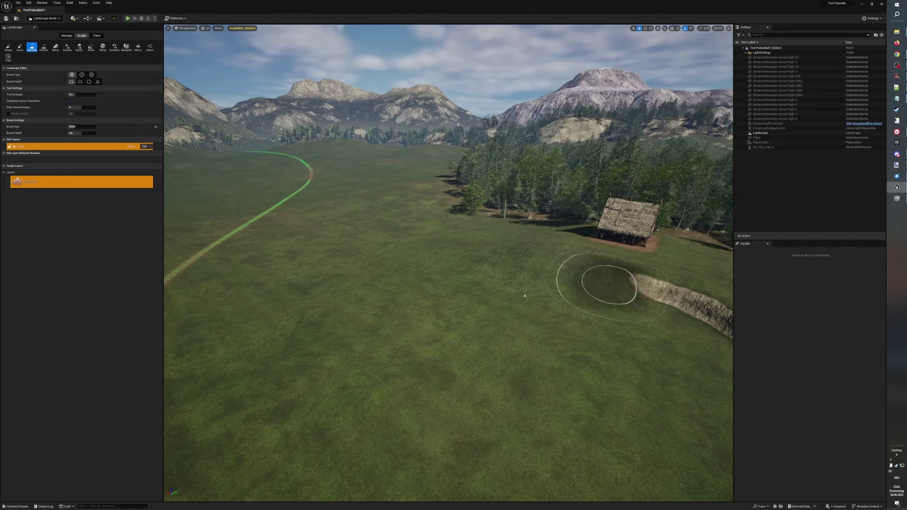
{"action": "right_click_drag", "start_coordinate": [524, 294], "coordinate": [536, 284]}
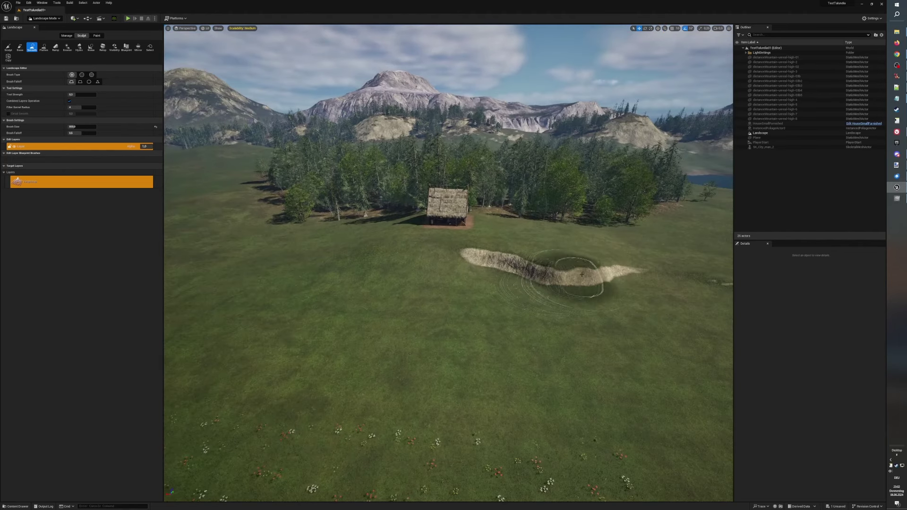
{"action": "mouse_move", "coordinate": [633, 269]}
{"action": "left_mouse_down"}
{"action": "mouse_move", "coordinate": [409, 250]}
{"action": "mouse_move", "coordinate": [283, 258]}
{"action": "mouse_move", "coordinate": [608, 264]}
{"action": "mouse_move", "coordinate": [564, 279]}
{"action": "left_mouse_up"}
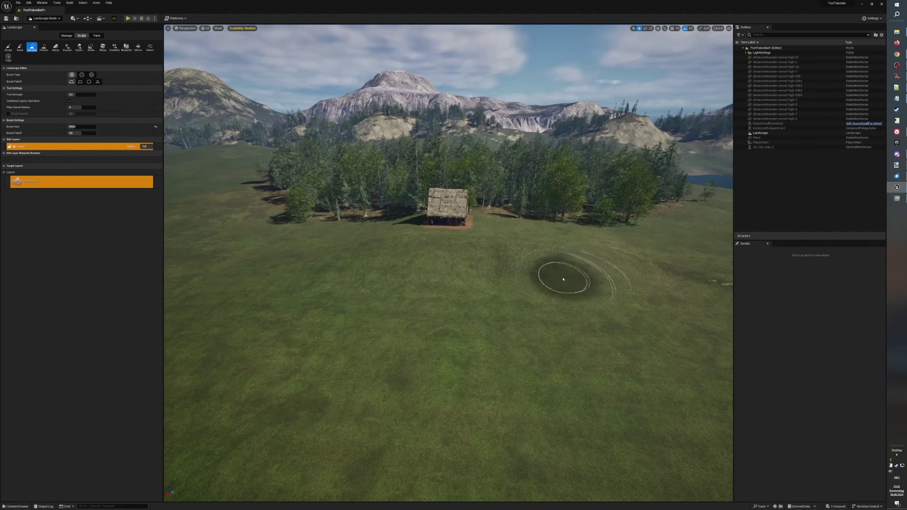
{"action": "right_click_drag", "start_coordinate": [564, 279], "coordinate": [657, 275]}
Smooth the slope further left and the grass beside the wooden house.
{"action": "mouse_move", "coordinate": [579, 257]}
{"action": "left_mouse_down"}
{"action": "mouse_move", "coordinate": [445, 253]}
{"action": "mouse_move", "coordinate": [537, 247]}
{"action": "mouse_move", "coordinate": [458, 235]}
{"action": "mouse_move", "coordinate": [413, 243]}
{"action": "mouse_move", "coordinate": [454, 232]}
{"action": "mouse_move", "coordinate": [370, 257]}
{"action": "mouse_move", "coordinate": [263, 263]}
{"action": "mouse_move", "coordinate": [208, 280]}
{"action": "mouse_move", "coordinate": [260, 290]}
{"action": "mouse_move", "coordinate": [440, 241]}
{"action": "mouse_move", "coordinate": [518, 252]}
{"action": "mouse_move", "coordinate": [535, 227]}
{"action": "mouse_move", "coordinate": [484, 245]}
{"action": "left_mouse_up"}
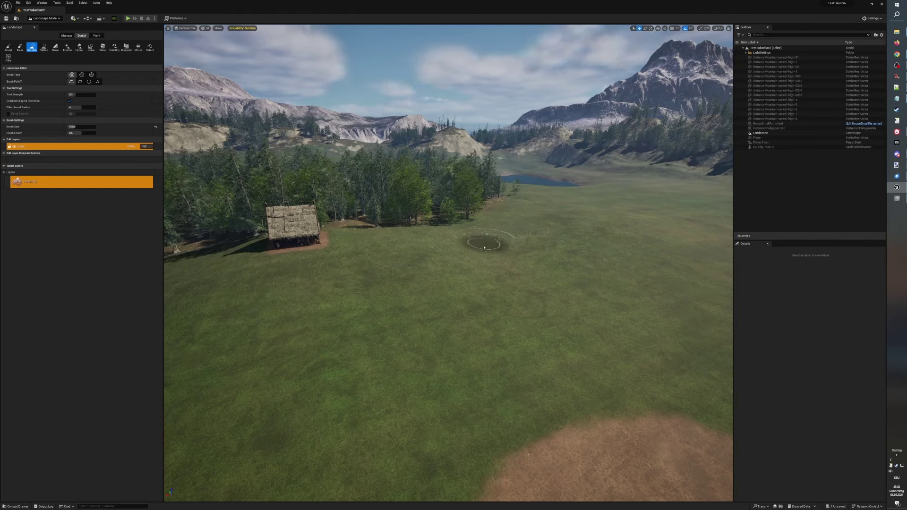
{"action": "mouse_move", "coordinate": [485, 245]}
{"action": "right_mouse_down"}
{"action": "mouse_move", "coordinate": [458, 233]}
{"action": "mouse_move", "coordinate": [222, 239]}
{"action": "mouse_move", "coordinate": [321, 236]}
{"action": "right_mouse_up"}
{"action": "key", "text": "w"}
{"action": "key", "text": "s"}
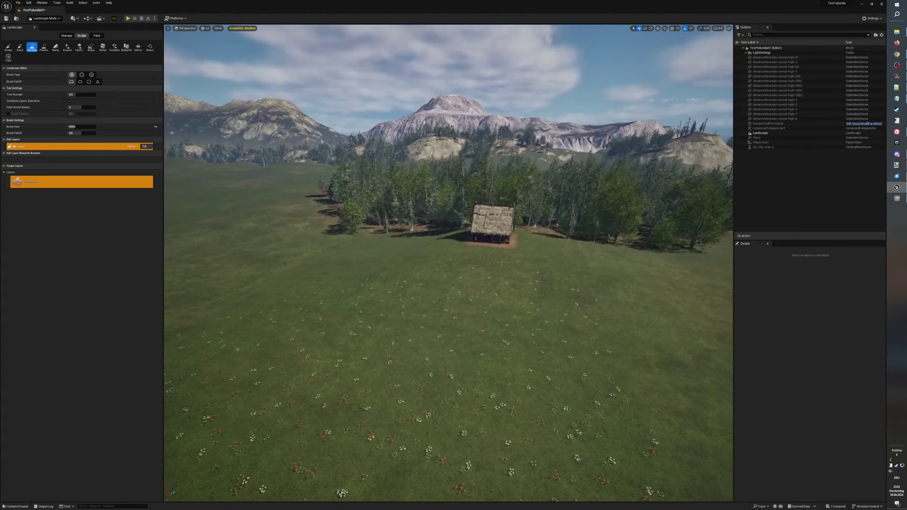
{"action": "right_click_drag", "start_coordinate": [482, 245], "coordinate": [482, 245]}
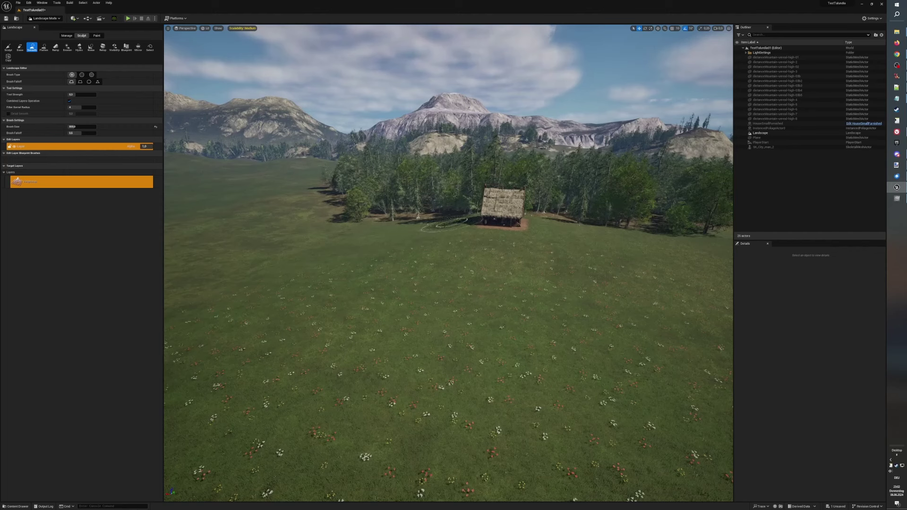
{"action": "left_click_drag", "start_coordinate": [451, 223], "coordinate": [433, 229]}
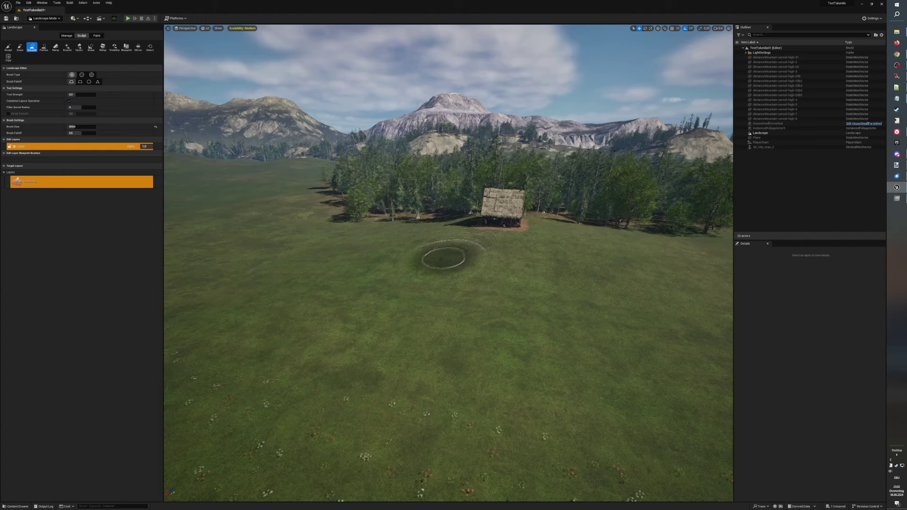
Turn the view right and smooth the last uneven meadow ground beside the thatched hut.
{"action": "right_click_drag", "start_coordinate": [453, 259], "coordinate": [499, 271]}
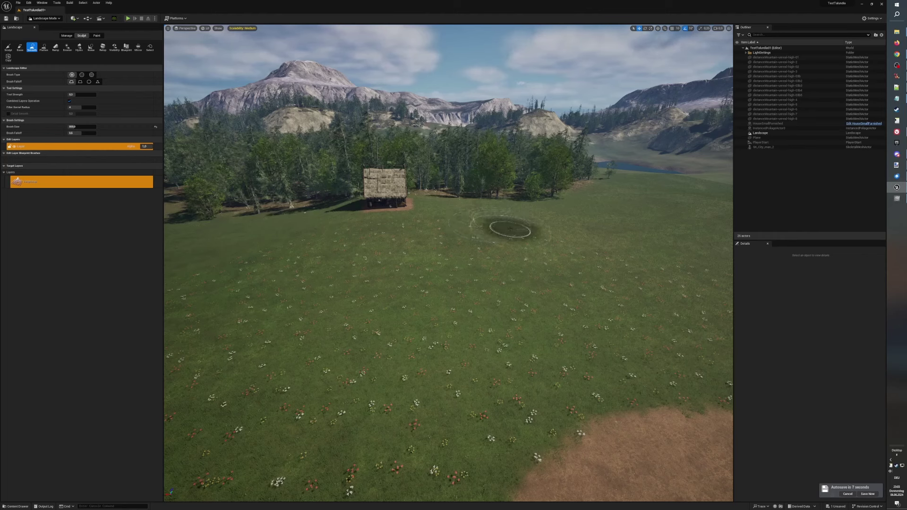
{"action": "mouse_move", "coordinate": [509, 207]}
{"action": "left_mouse_down"}
{"action": "mouse_move", "coordinate": [582, 229]}
{"action": "mouse_move", "coordinate": [513, 238]}
{"action": "mouse_move", "coordinate": [246, 227]}
{"action": "mouse_move", "coordinate": [267, 240]}
{"action": "mouse_move", "coordinate": [447, 253]}
{"action": "mouse_move", "coordinate": [543, 238]}
{"action": "mouse_move", "coordinate": [550, 207]}
{"action": "left_mouse_up"}
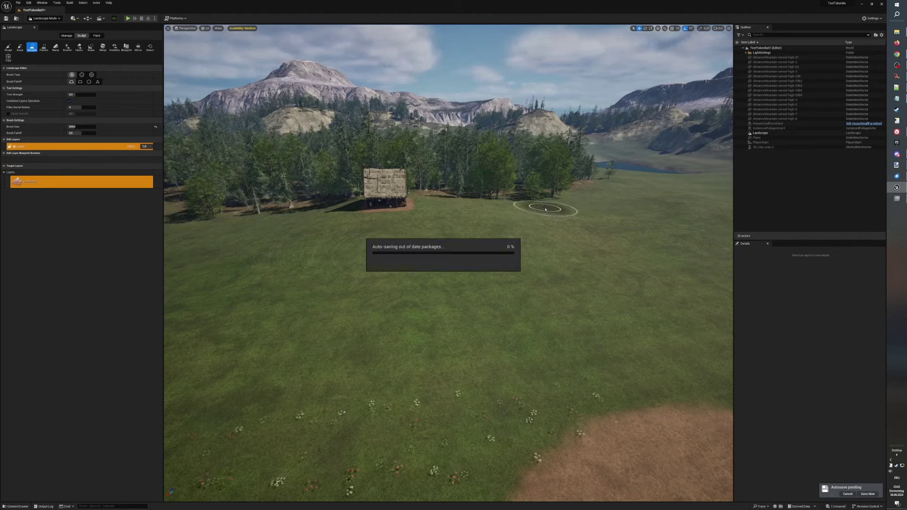
Switch to Selection Mode, fly over the dirt clearing and select PlayerStart in the Outliner.
{"action": "left_click", "coordinate": [58, 19]}
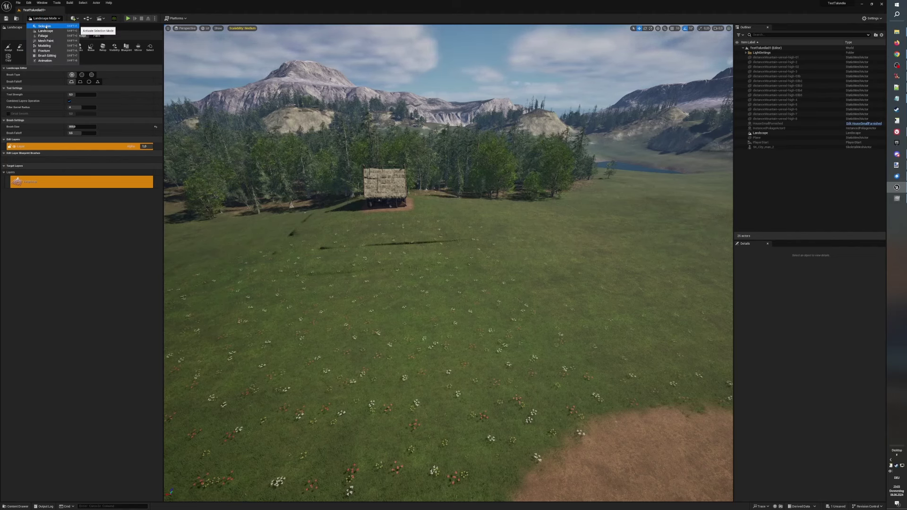
{"action": "left_click", "coordinate": [45, 27]}
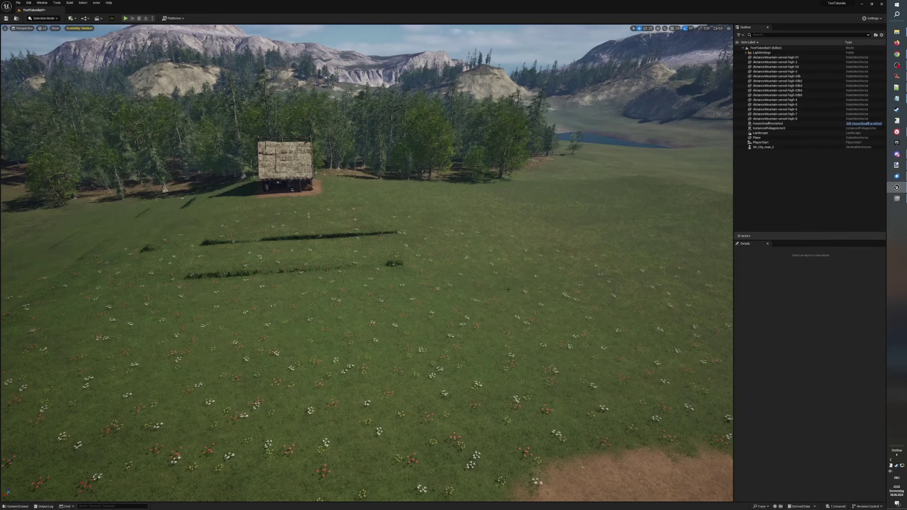
{"action": "scroll", "coordinate": [508, 290], "scroll_direction": "down", "scroll_amount": 8}
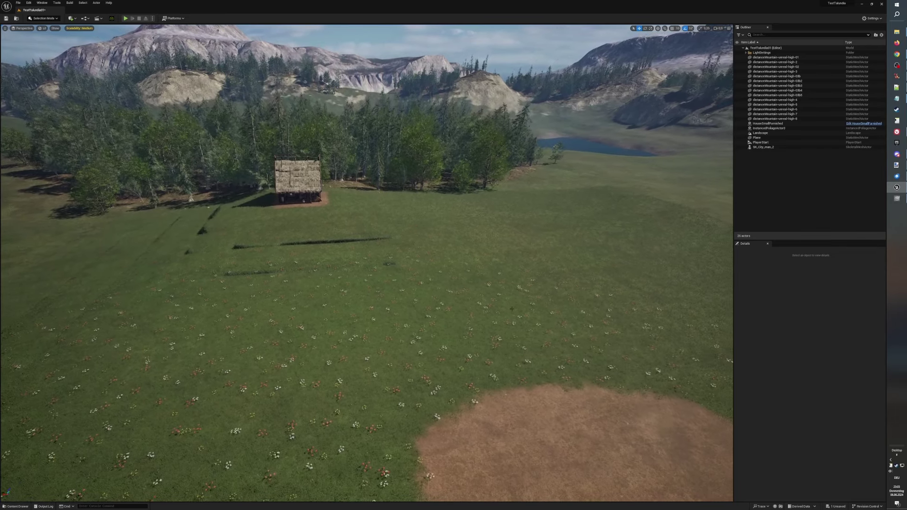
{"action": "right_click_drag", "start_coordinate": [514, 324], "coordinate": [344, 265]}
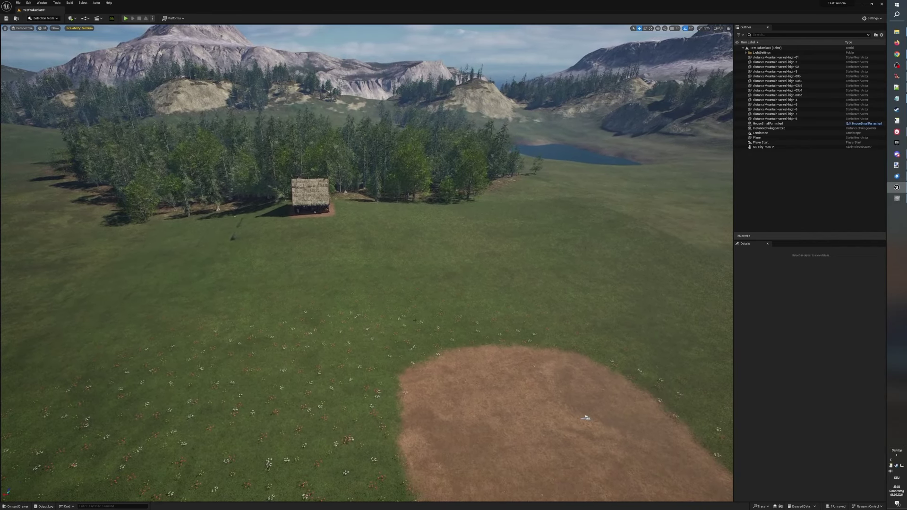
{"action": "right_click_drag", "start_coordinate": [414, 320], "coordinate": [430, 333]}
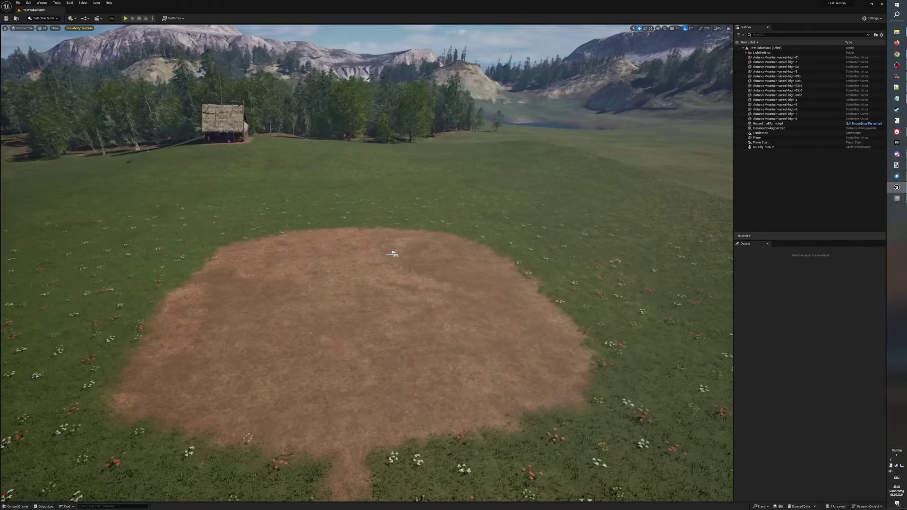
{"action": "right_click_drag", "start_coordinate": [392, 254], "coordinate": [357, 251]}
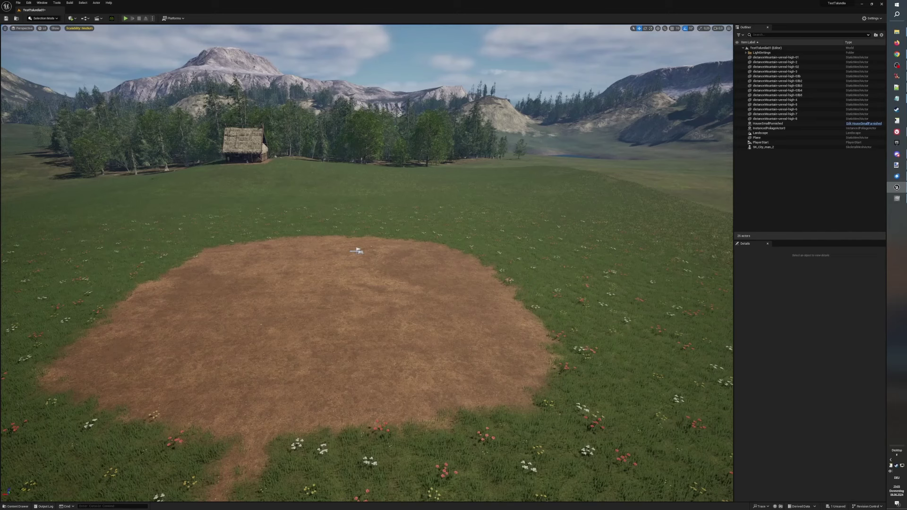
{"action": "left_click", "coordinate": [760, 143]}
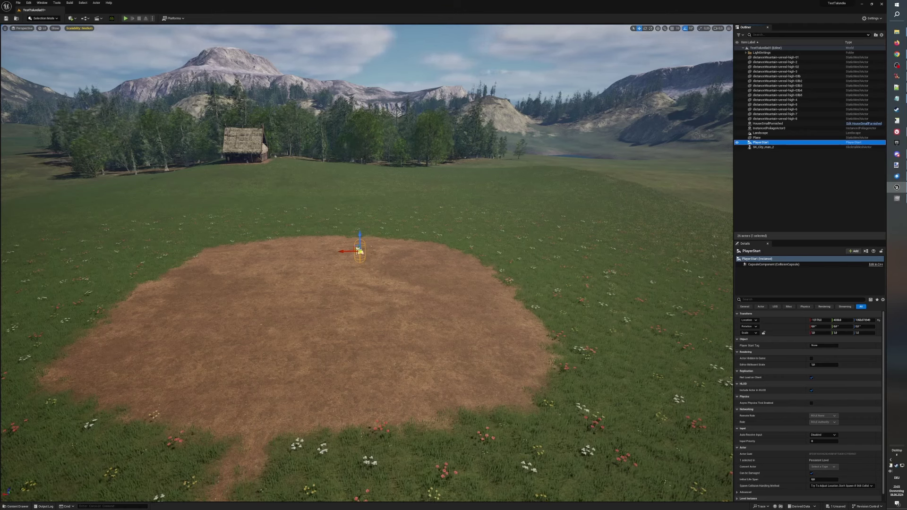
Drag the PlayerStart along Y from the clearing to the path edge, then open the Content Drawer.
{"action": "left_click", "coordinate": [359, 251]}
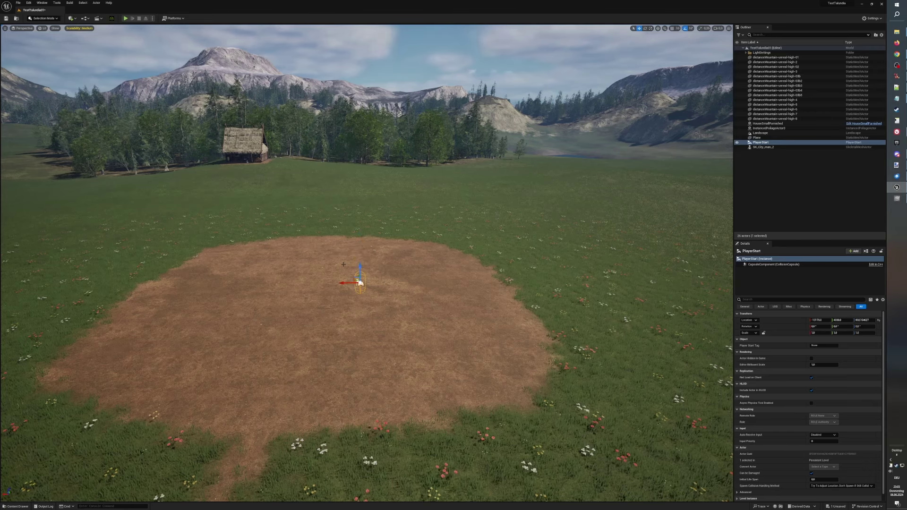
{"action": "right_click_drag", "start_coordinate": [368, 326], "coordinate": [246, 343]}
{"action": "key", "text": "d"}
{"action": "right_click_drag", "start_coordinate": [307, 359], "coordinate": [295, 359]}
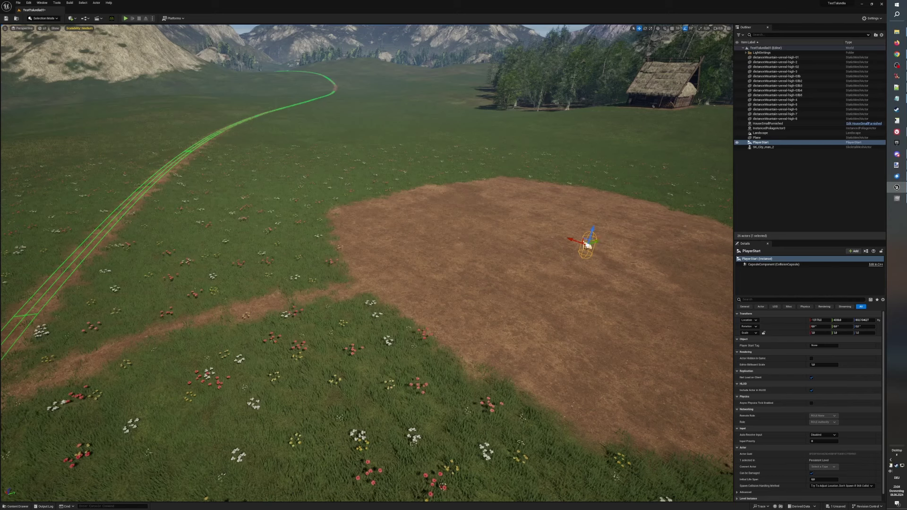
{"action": "left_click_drag", "start_coordinate": [532, 269], "coordinate": [453, 304]}
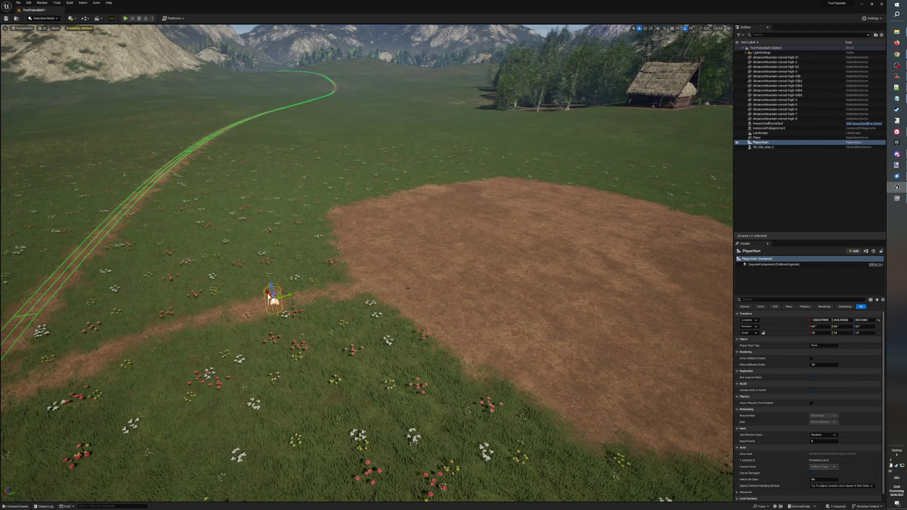
{"action": "right_click_drag", "start_coordinate": [404, 288], "coordinate": [467, 261]}
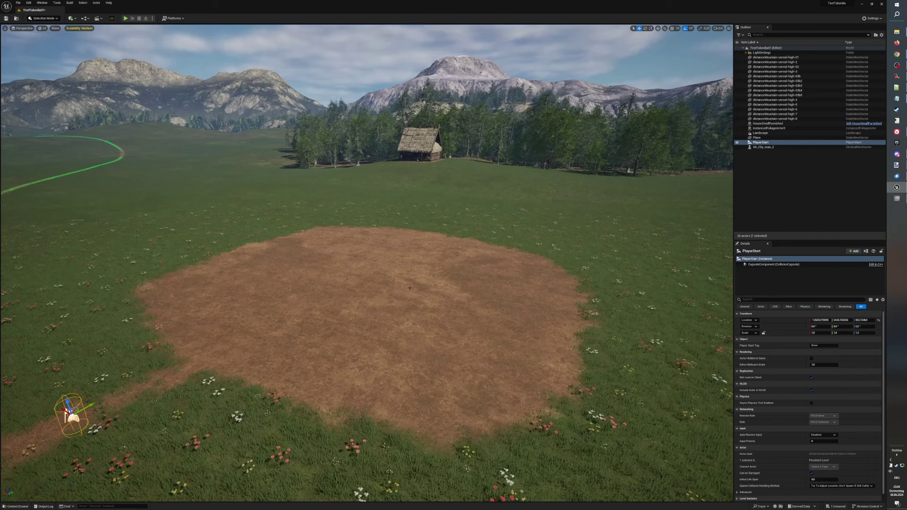
{"action": "key", "text": "ctrl+space"}
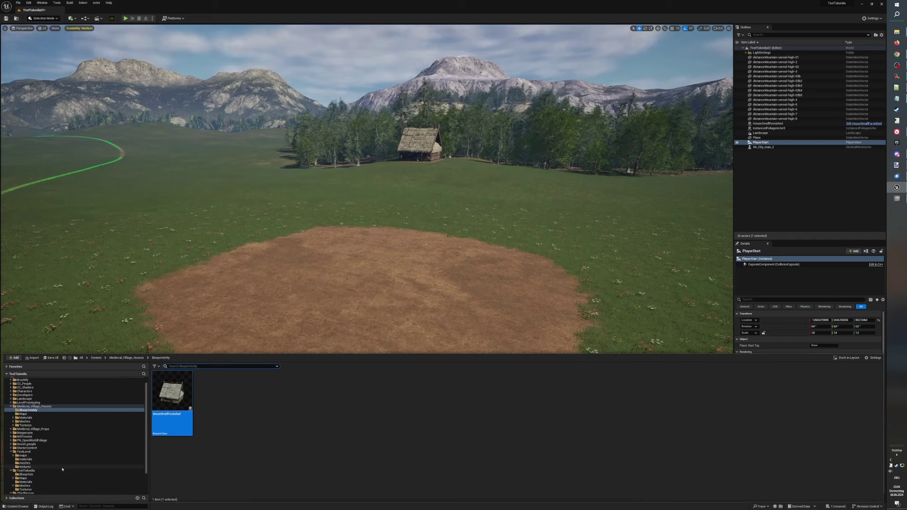
Drag the WoodenHouse10 mesh from the Meshes folder onto the middle of the dirt clearing.
{"action": "left_click", "coordinate": [11, 452]}
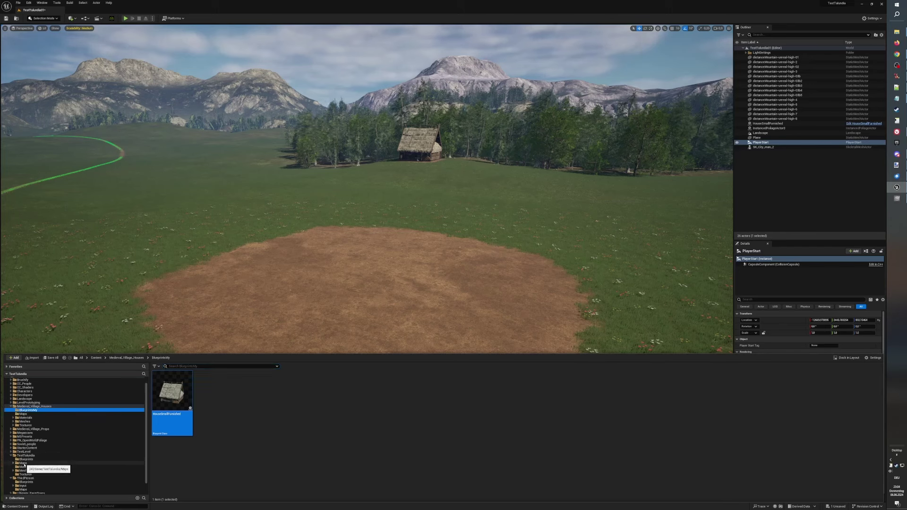
{"action": "left_click", "coordinate": [25, 471]}
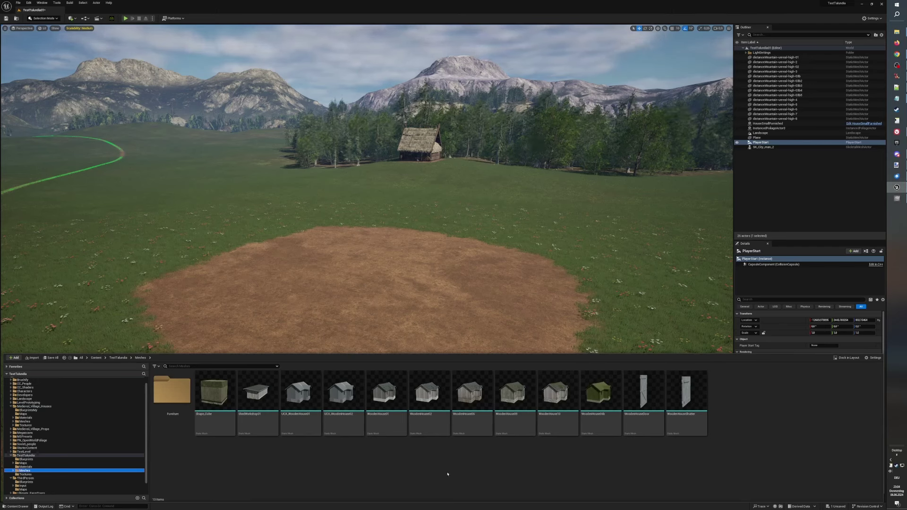
{"action": "left_click", "coordinate": [554, 391]}
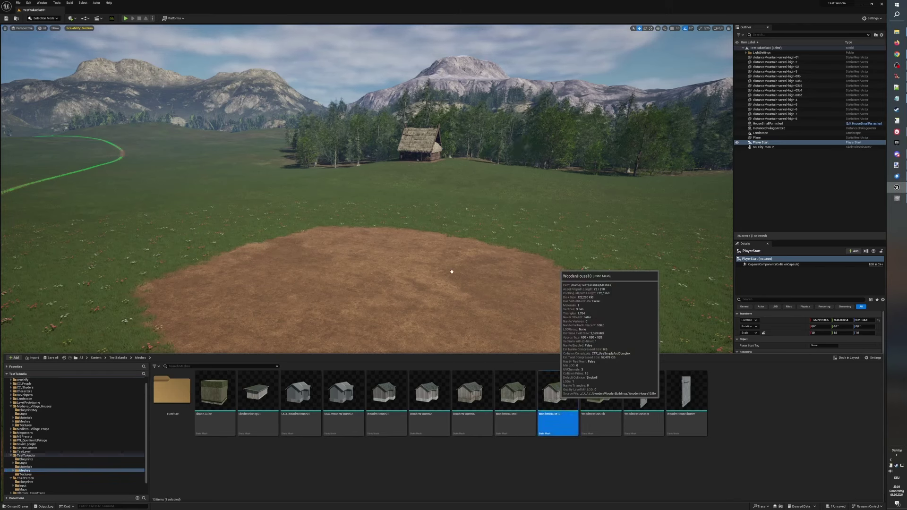
{"action": "left_click_drag", "start_coordinate": [451, 272], "coordinate": [412, 246]}
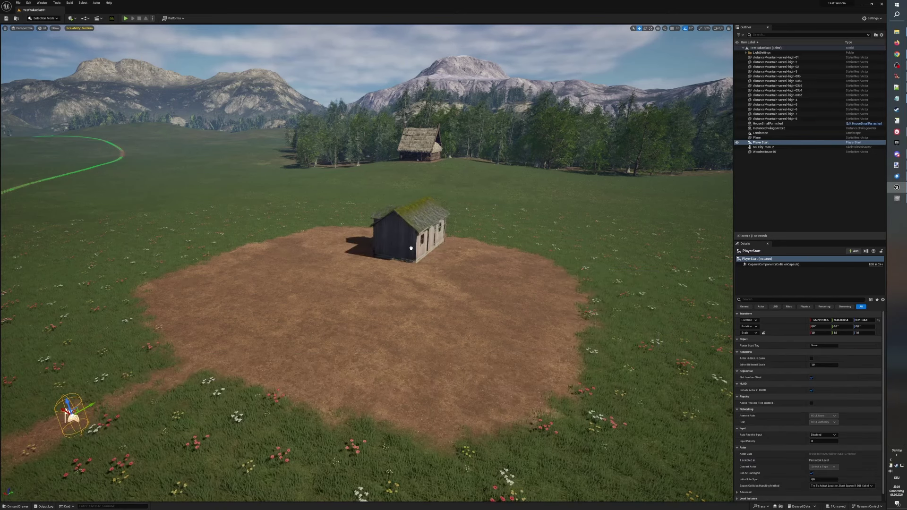
Rotate WoodenHouse10 about -40° in yaw and nudge it slightly right and back.
{"action": "left_click", "coordinate": [411, 247]}
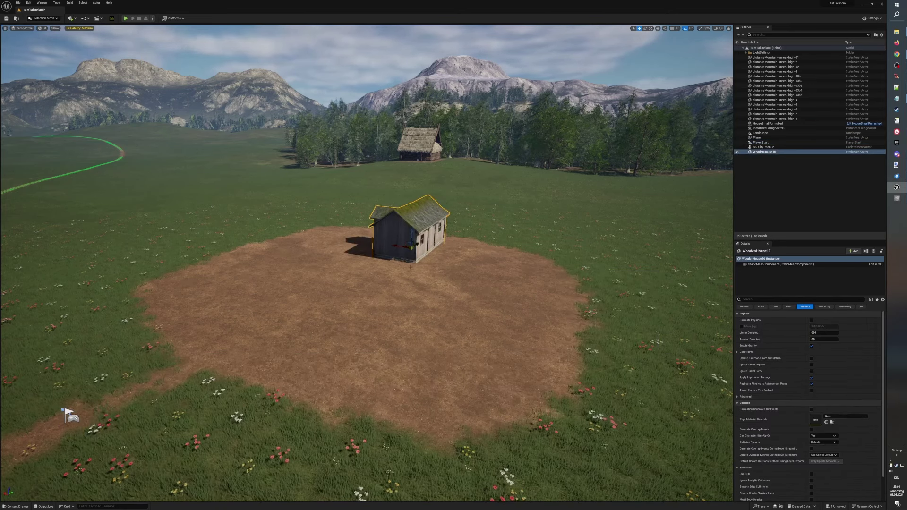
{"action": "key", "text": "e"}
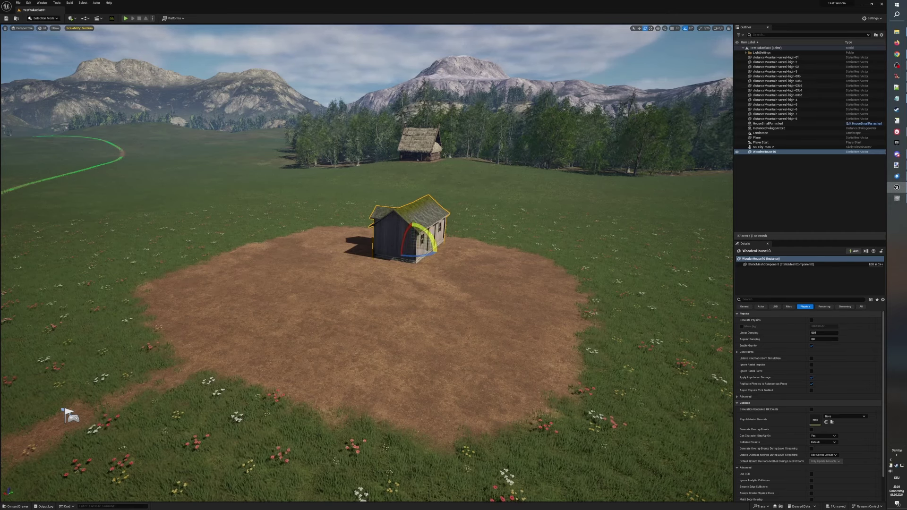
{"action": "left_click_drag", "start_coordinate": [418, 255], "coordinate": [403, 273]}
{"action": "key", "text": "w"}
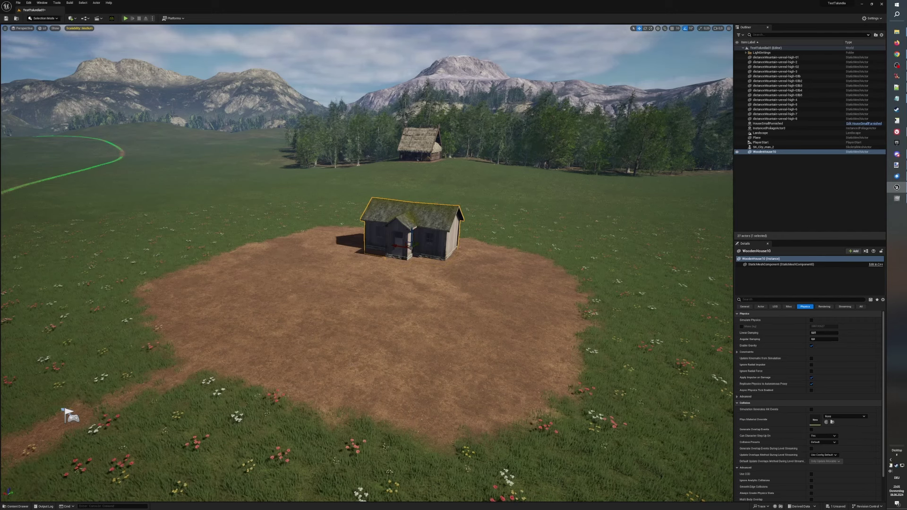
{"action": "left_click_drag", "start_coordinate": [417, 242], "coordinate": [426, 233]}
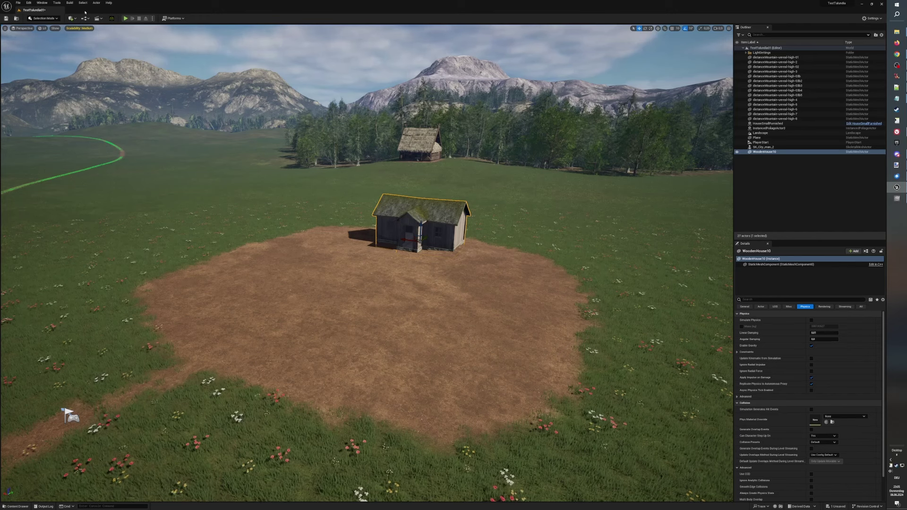
In Landscape Mode, use Sculpt > Flatten to level the dirt clearing around WoodenHouse10.
{"action": "left_click", "coordinate": [45, 17]}
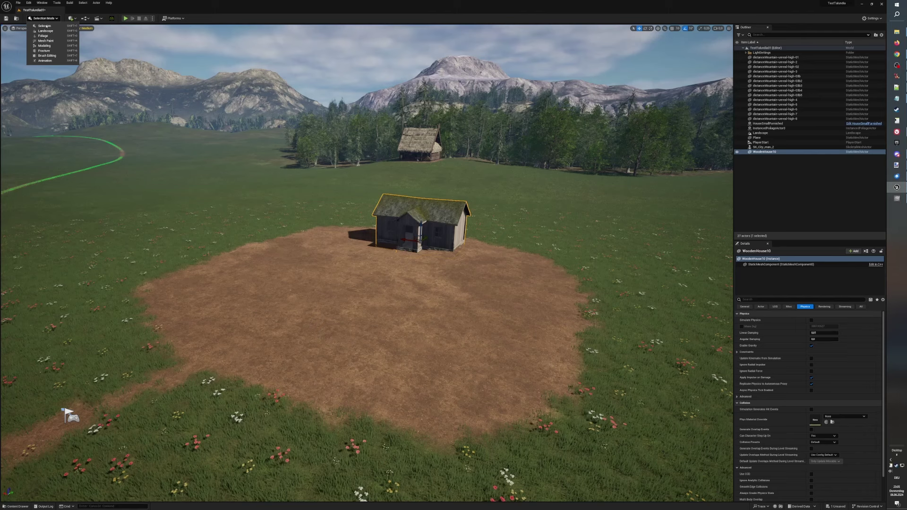
{"action": "left_click", "coordinate": [48, 32]}
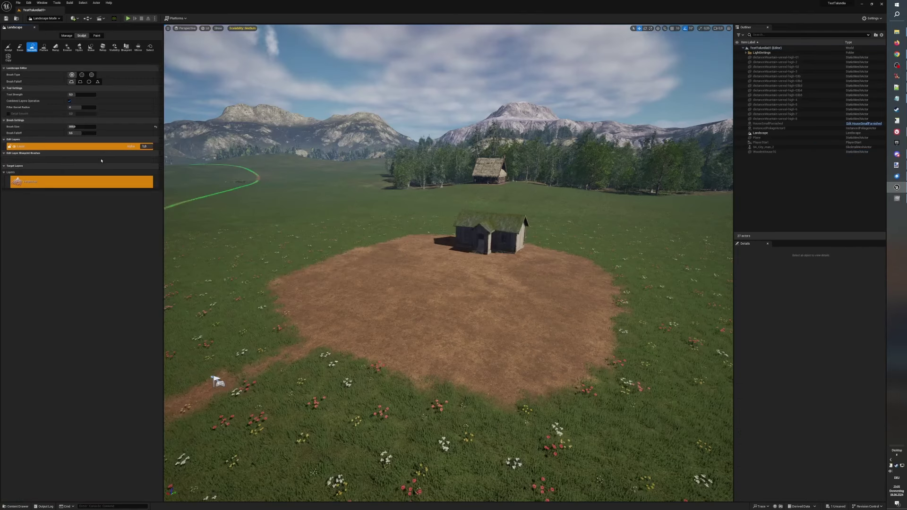
{"action": "left_click", "coordinate": [47, 50]}
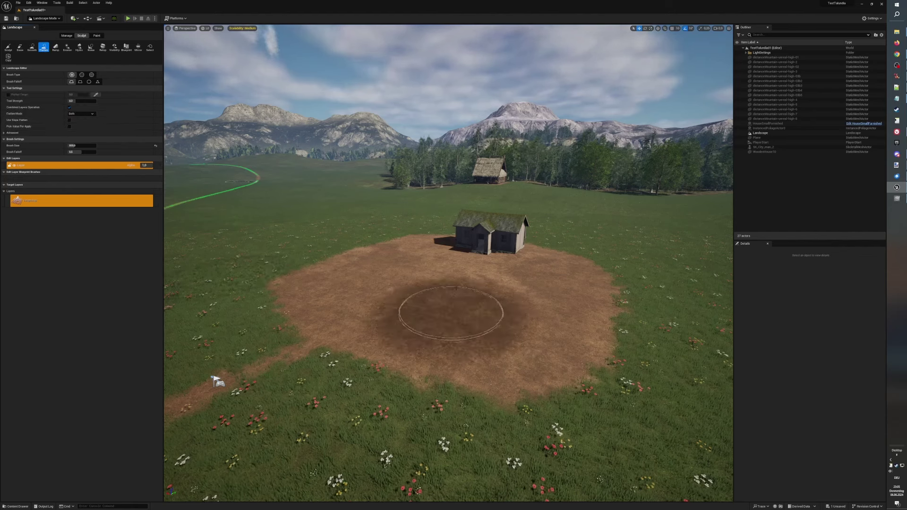
{"action": "mouse_move", "coordinate": [451, 313]}
{"action": "left_mouse_down"}
{"action": "mouse_move", "coordinate": [466, 283]}
{"action": "mouse_move", "coordinate": [456, 283]}
{"action": "mouse_move", "coordinate": [506, 263]}
{"action": "mouse_move", "coordinate": [498, 259]}
{"action": "left_mouse_up"}
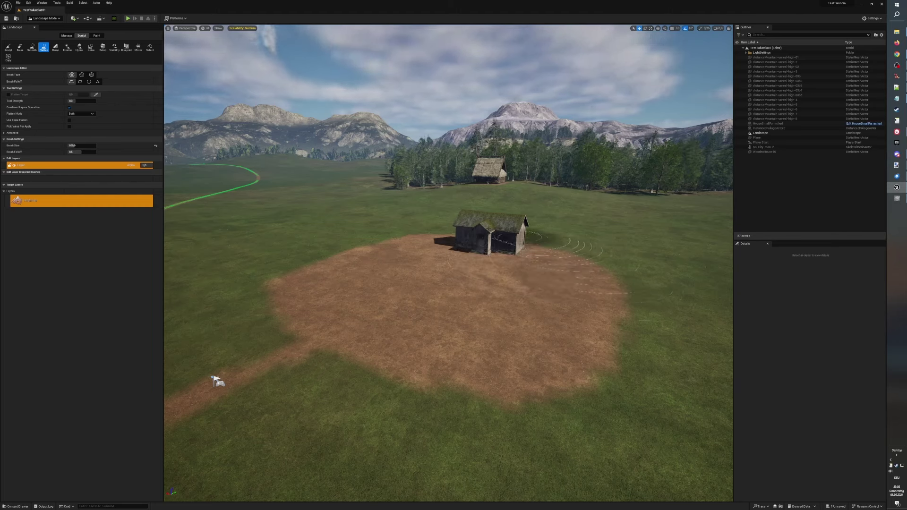
{"action": "mouse_move", "coordinate": [567, 251]}
{"action": "left_mouse_down"}
{"action": "mouse_move", "coordinate": [435, 235]}
{"action": "mouse_move", "coordinate": [317, 268]}
{"action": "mouse_move", "coordinate": [317, 297]}
{"action": "mouse_move", "coordinate": [563, 350]}
{"action": "mouse_move", "coordinate": [585, 293]}
{"action": "mouse_move", "coordinate": [587, 247]}
{"action": "mouse_move", "coordinate": [591, 266]}
{"action": "left_mouse_up"}
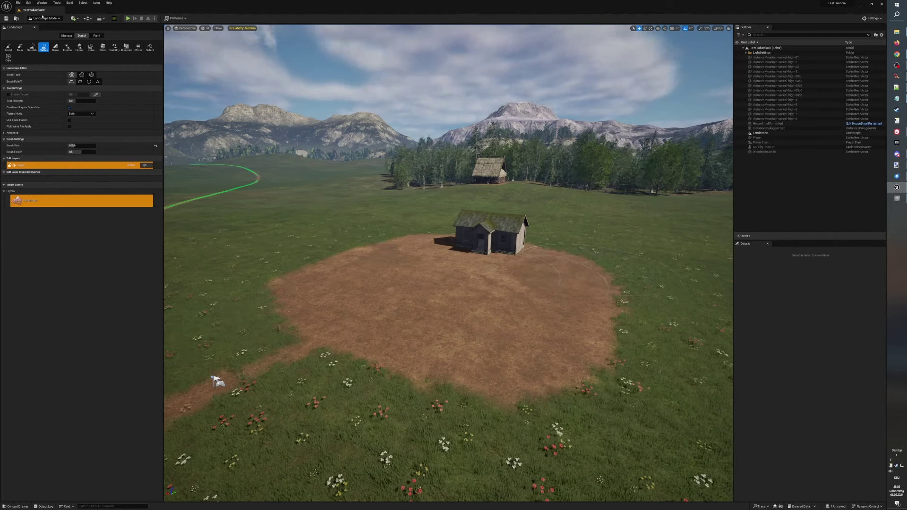
{"action": "left_click", "coordinate": [43, 18]}
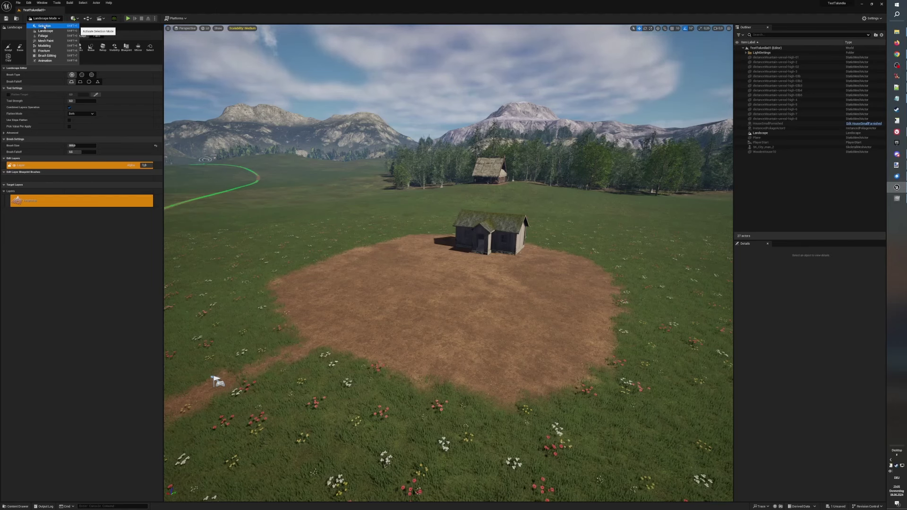
Return to Selection Mode and bring up the Meshes folder in the Content Drawer.
{"action": "left_click", "coordinate": [44, 26]}
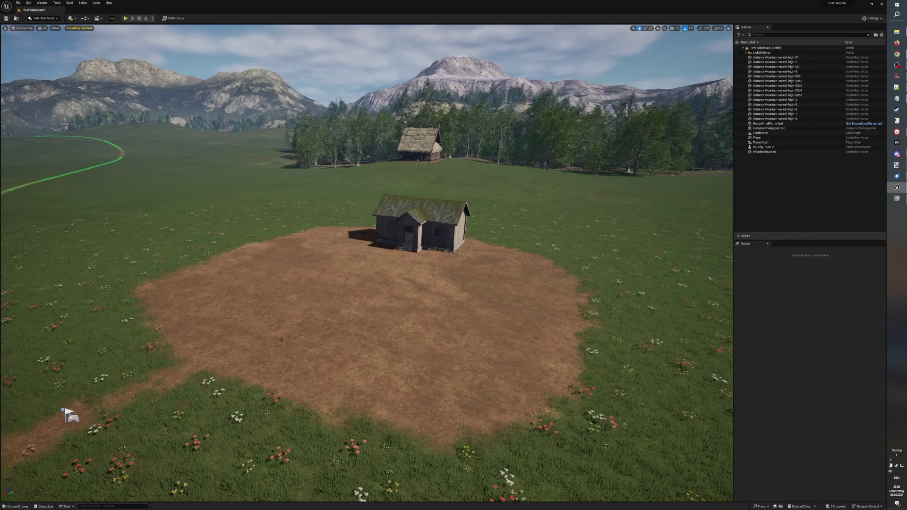
{"action": "key", "text": "ctrl+space"}
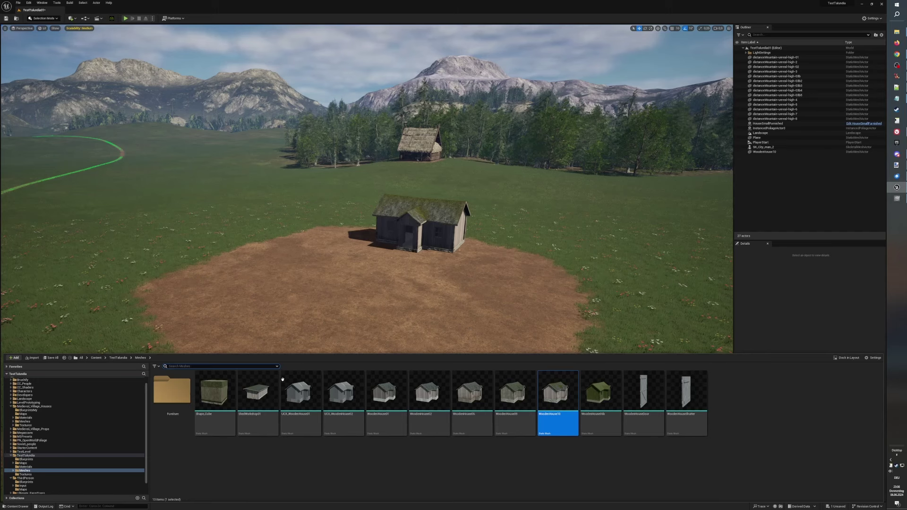
Drag the ShedWorkshop01 mesh from the Content Drawer onto the left side of the dirt clearing.
{"action": "mouse_move", "coordinate": [258, 401]}
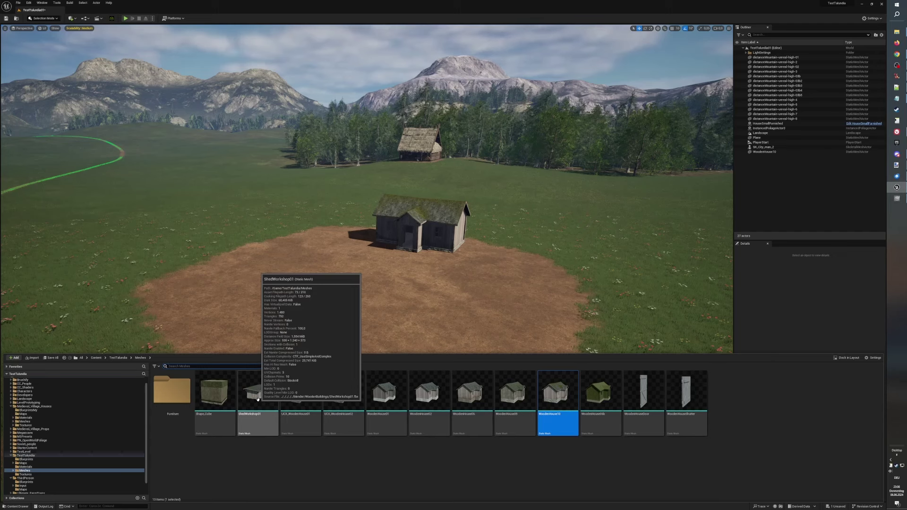
{"action": "left_click", "coordinate": [258, 399]}
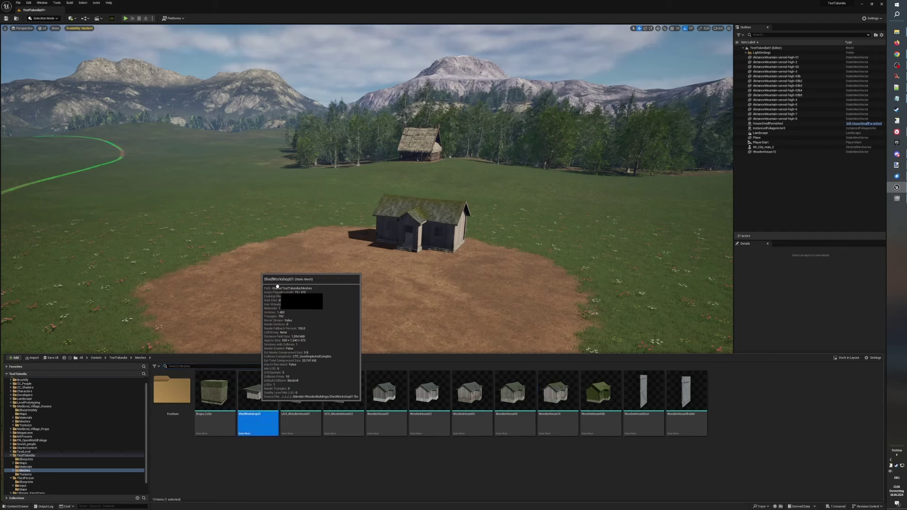
{"action": "left_click_drag", "start_coordinate": [281, 267], "coordinate": [253, 268]}
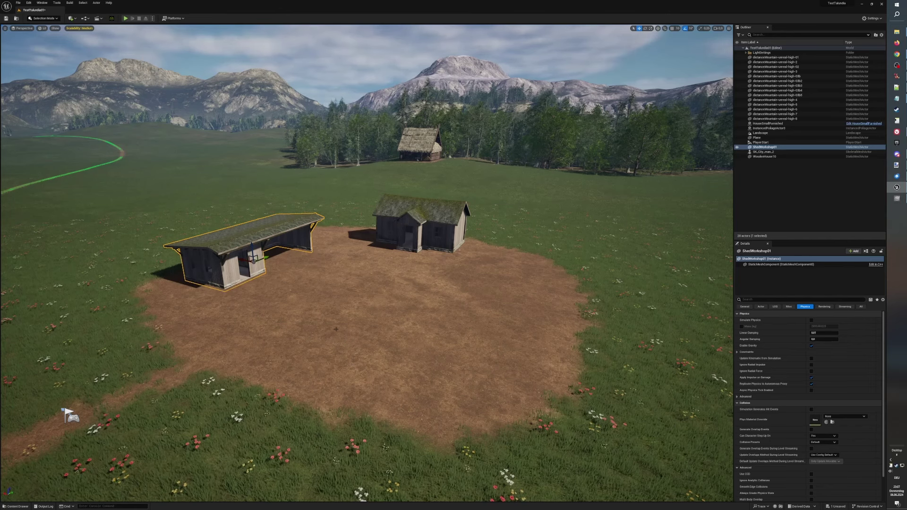
Zoom in on the shed and drag ShedWorkshop01 farther left and forward, away from the house.
{"action": "scroll", "coordinate": [257, 323], "scroll_direction": "up", "scroll_amount": 5}
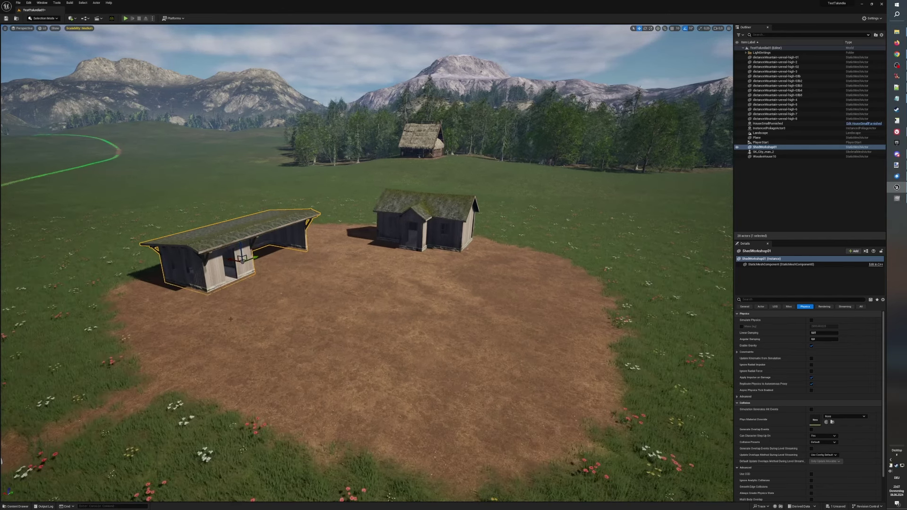
{"action": "scroll", "coordinate": [230, 318], "scroll_direction": "up", "scroll_amount": 2}
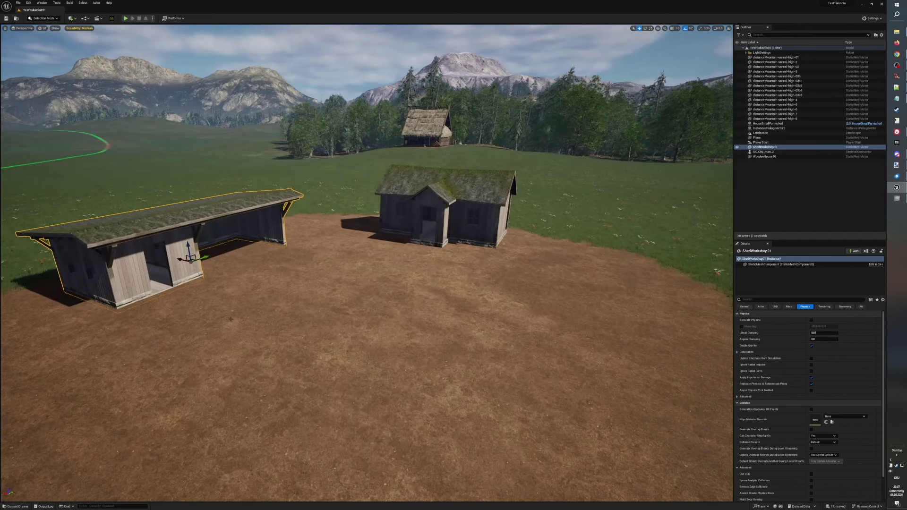
{"action": "right_click_drag", "start_coordinate": [230, 319], "coordinate": [76, 253]}
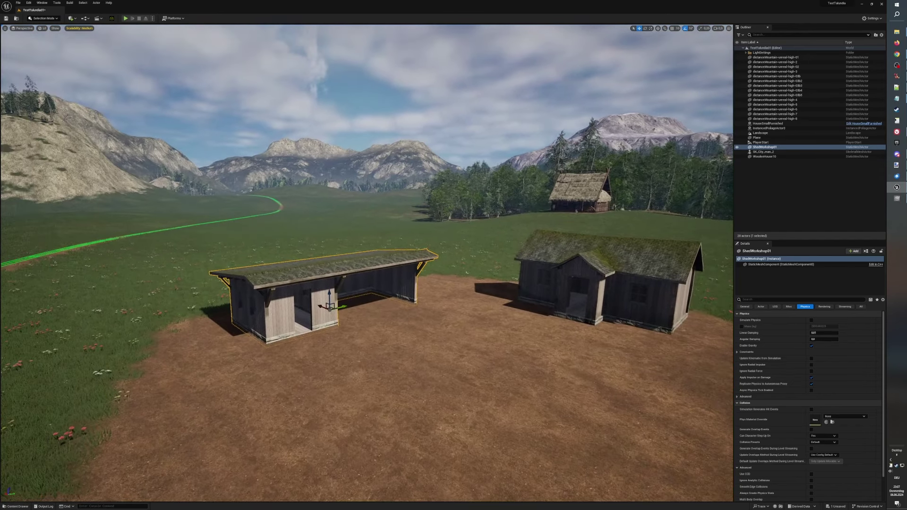
{"action": "scroll", "coordinate": [272, 360], "scroll_direction": "up", "scroll_amount": 1}
{"action": "scroll", "coordinate": [272, 360], "scroll_direction": "up", "scroll_amount": 3}
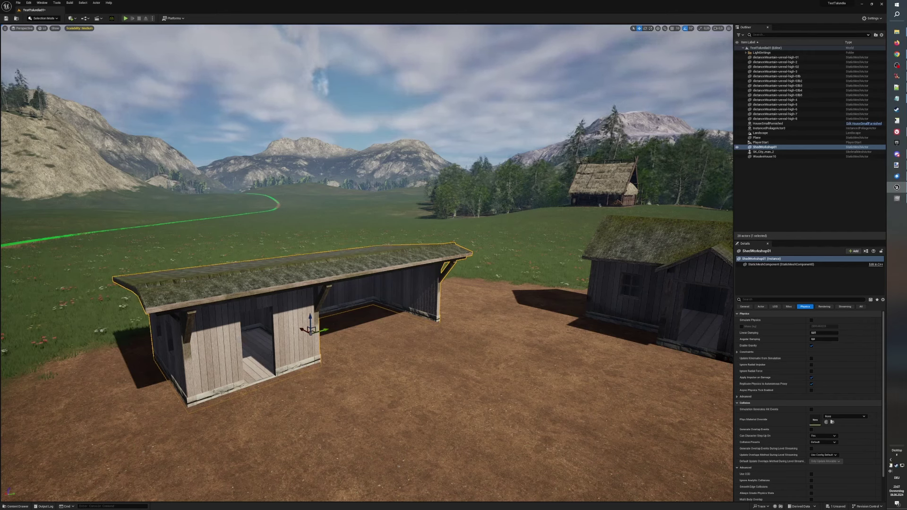
{"action": "middle_click_drag", "start_coordinate": [331, 389], "coordinate": [417, 388]}
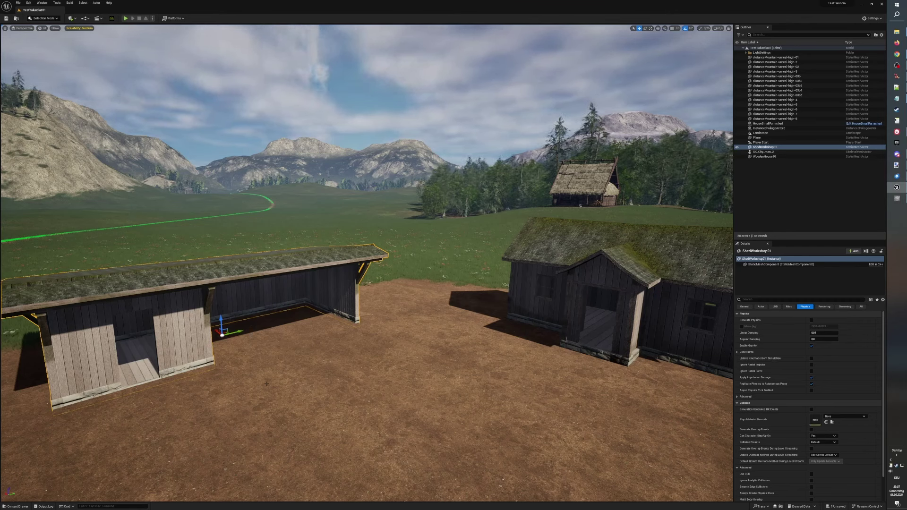
{"action": "middle_click_drag", "start_coordinate": [281, 388], "coordinate": [205, 438]}
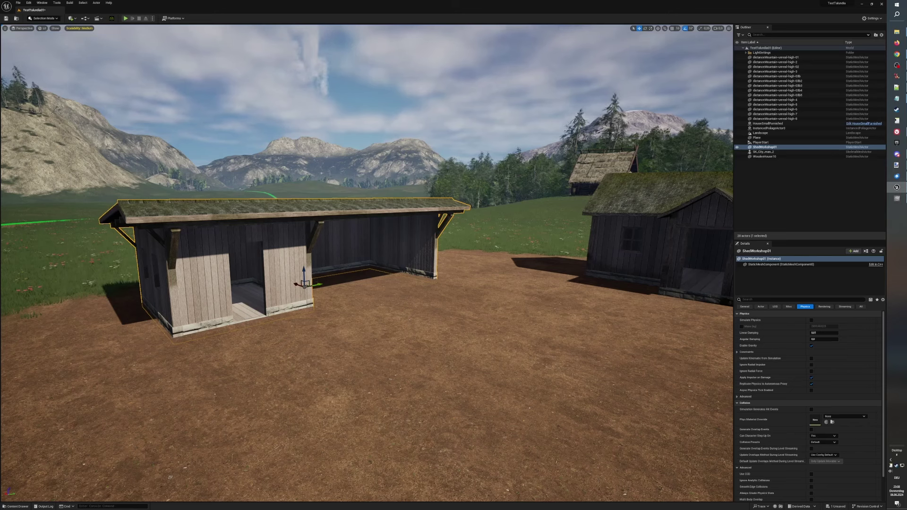
{"action": "left_click_drag", "start_coordinate": [315, 284], "coordinate": [286, 293]}
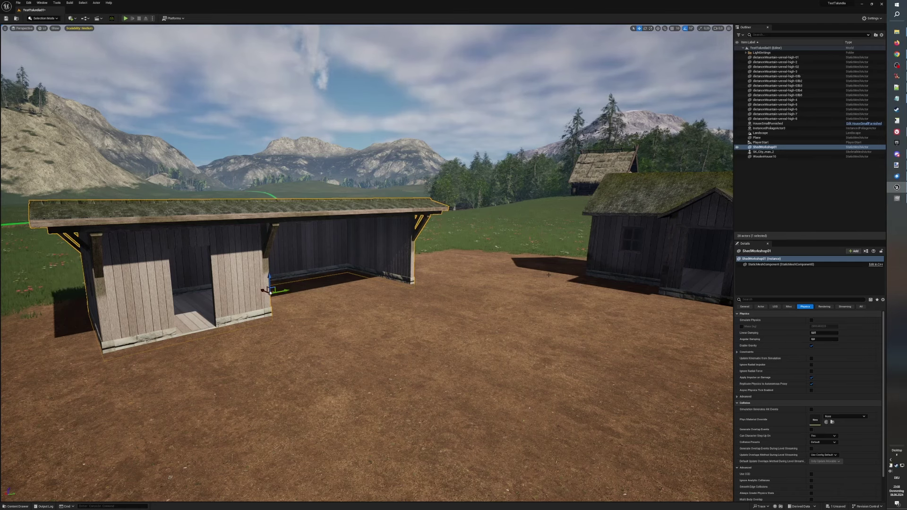
{"action": "right_click_drag", "start_coordinate": [541, 292], "coordinate": [707, 326]}
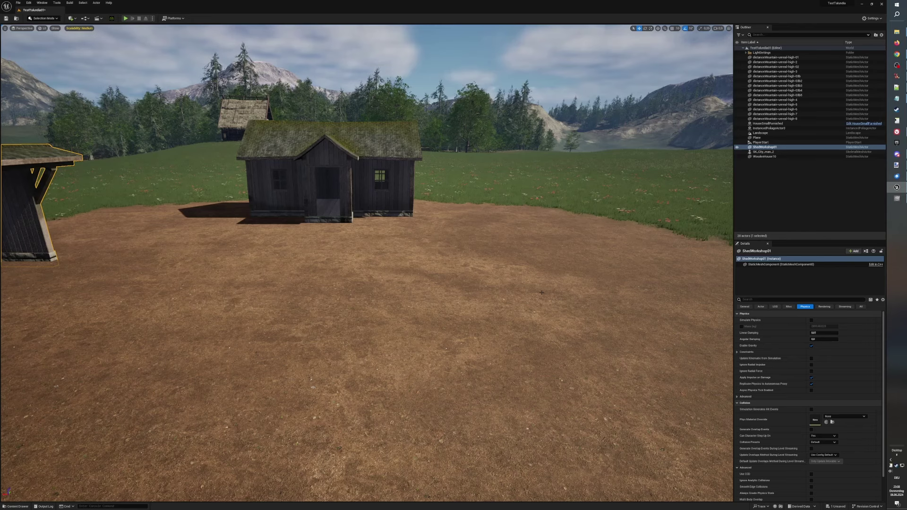
{"action": "right_click_drag", "start_coordinate": [541, 292], "coordinate": [541, 292]}
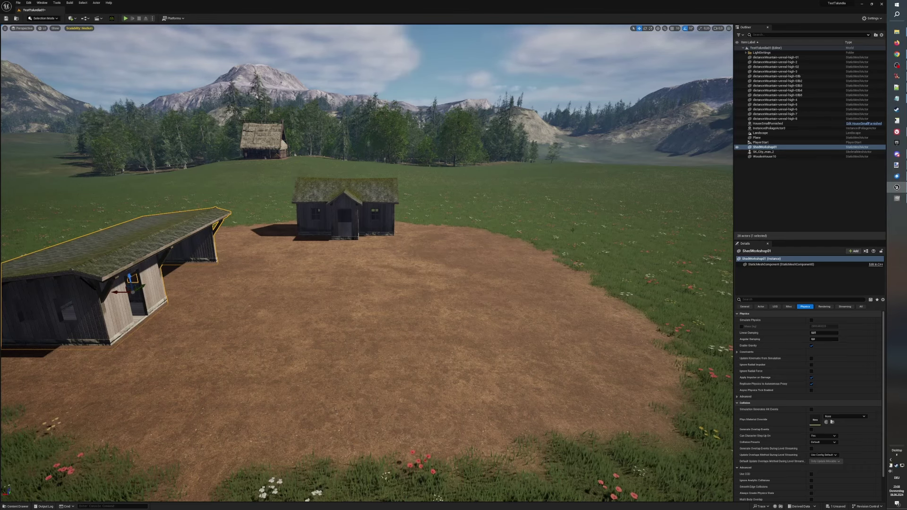
{"action": "right_click_drag", "start_coordinate": [572, 229], "coordinate": [650, 230]}
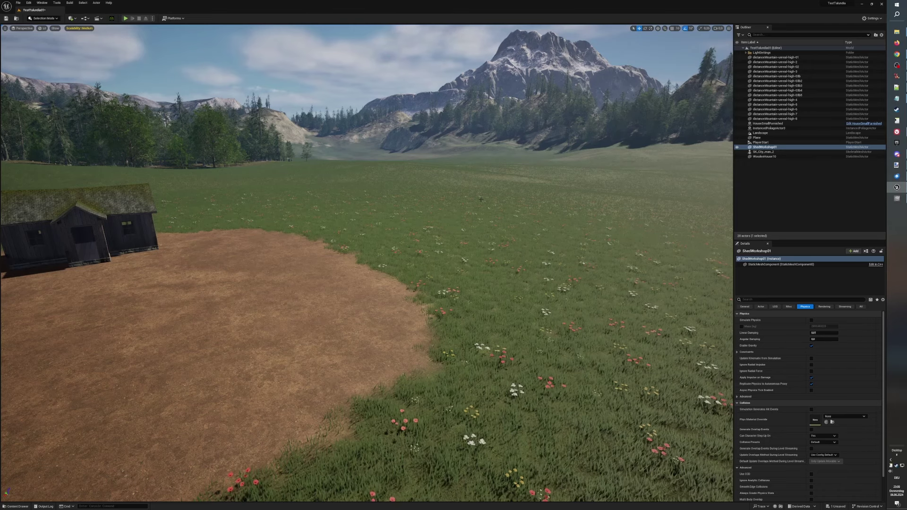
{"action": "right_click_drag", "start_coordinate": [366, 262], "coordinate": [269, 268]}
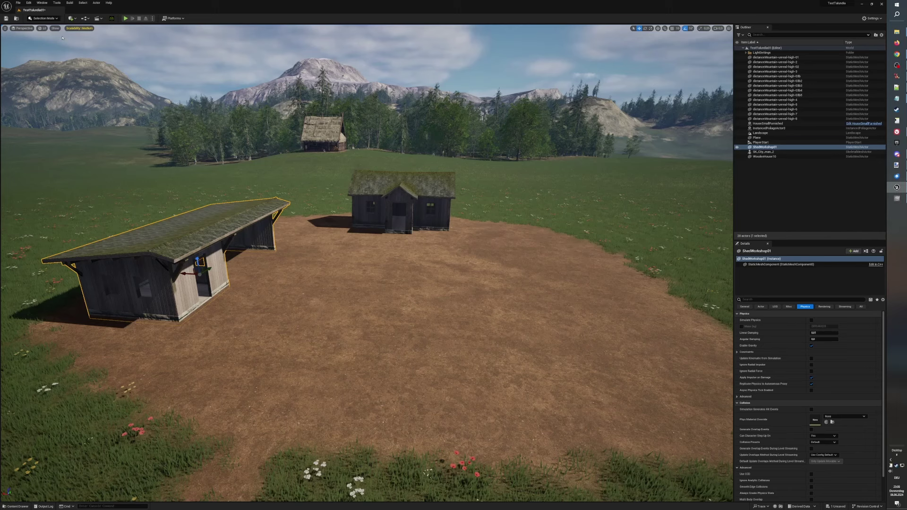
Start Play-in-Editor and run the character forward through the doorway into the shed.
{"action": "left_click", "coordinate": [126, 18]}
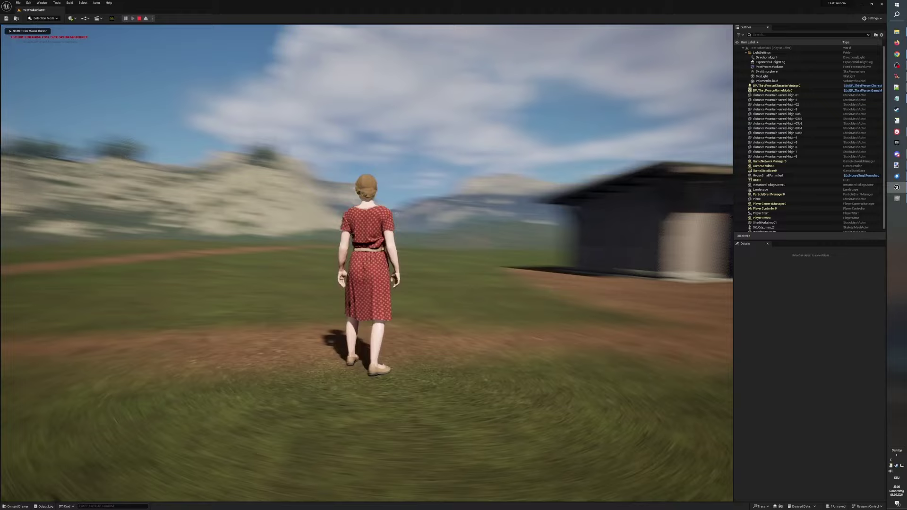
{"action": "key", "text": "w"}
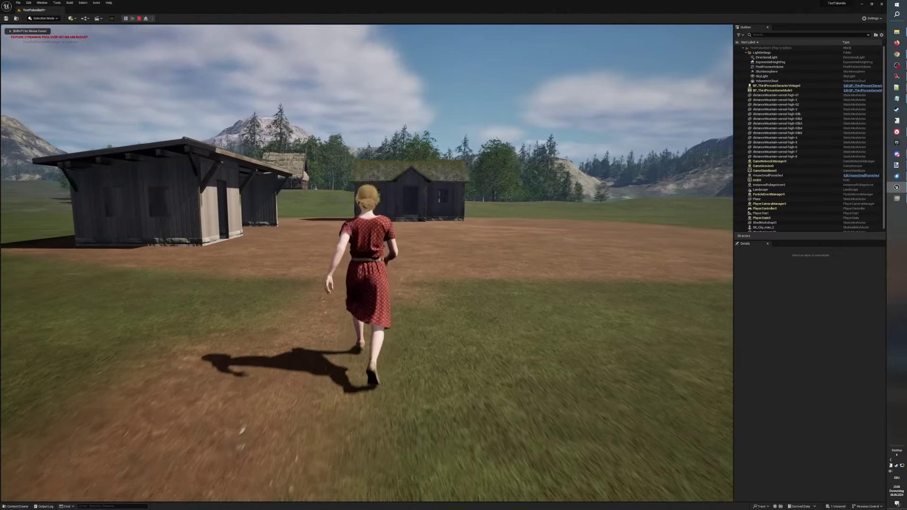
{"action": "key", "text": "w"}
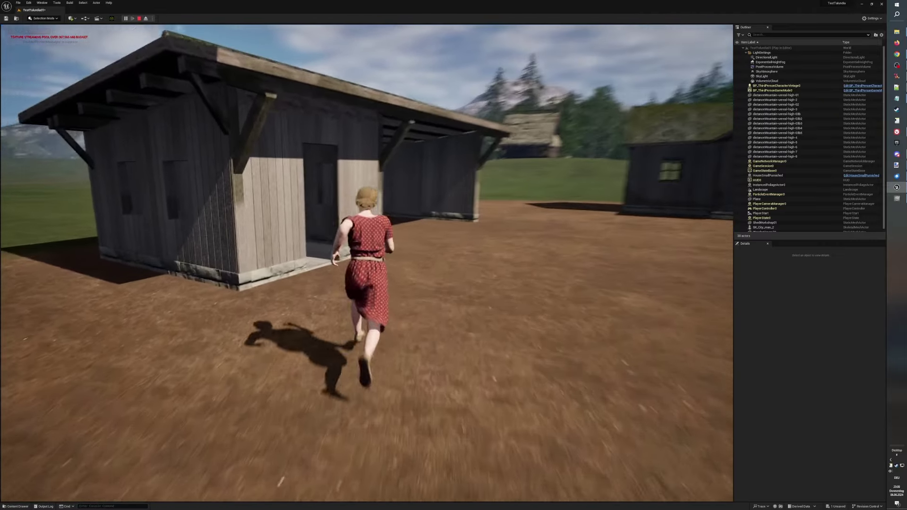
{"action": "key", "text": "w"}
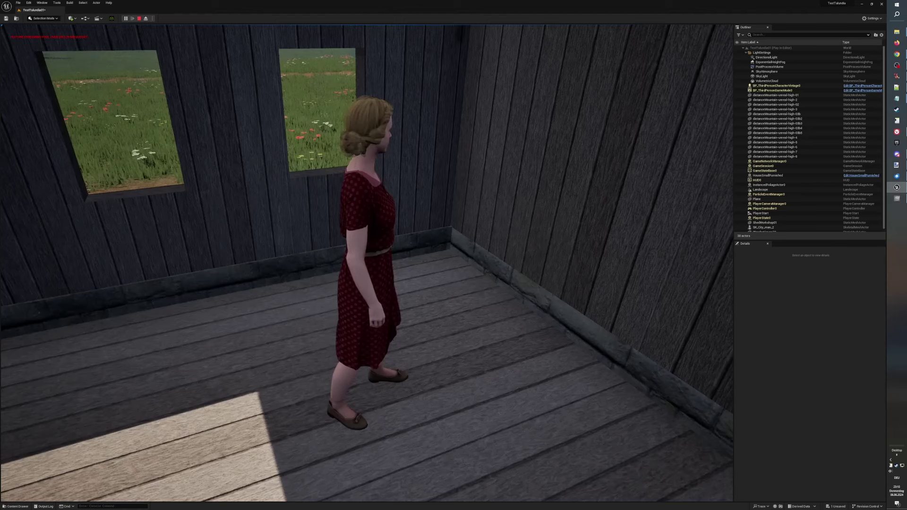
Run the character out of the shed, into the wooden house's room, and back out onto the clearing.
{"action": "key", "text": "w"}
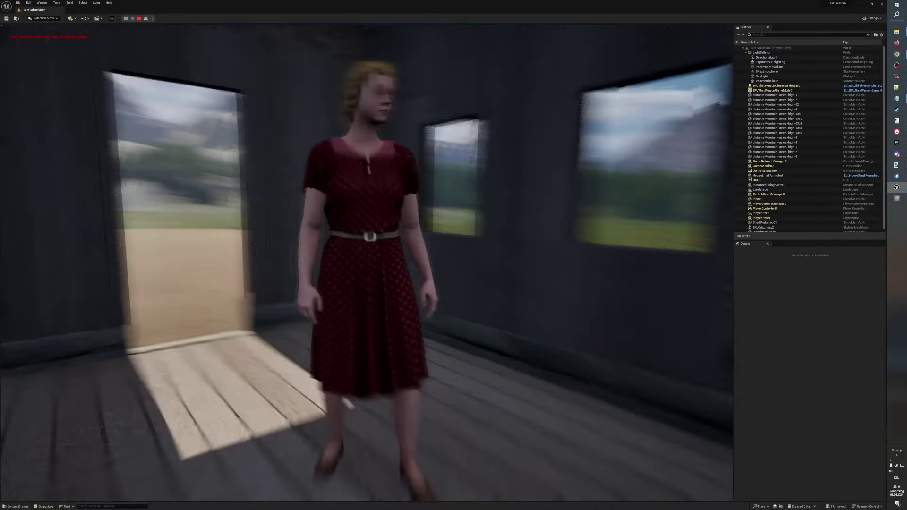
{"action": "key", "text": "w"}
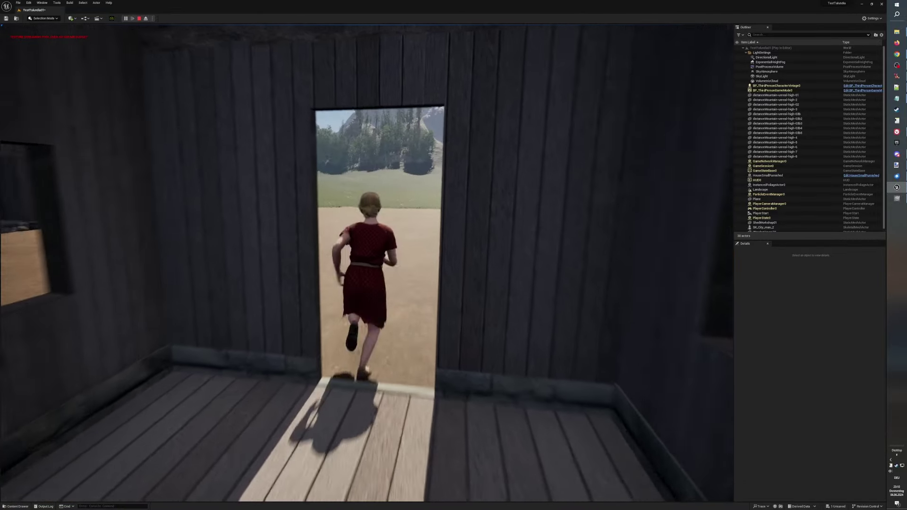
{"action": "key", "text": "w"}
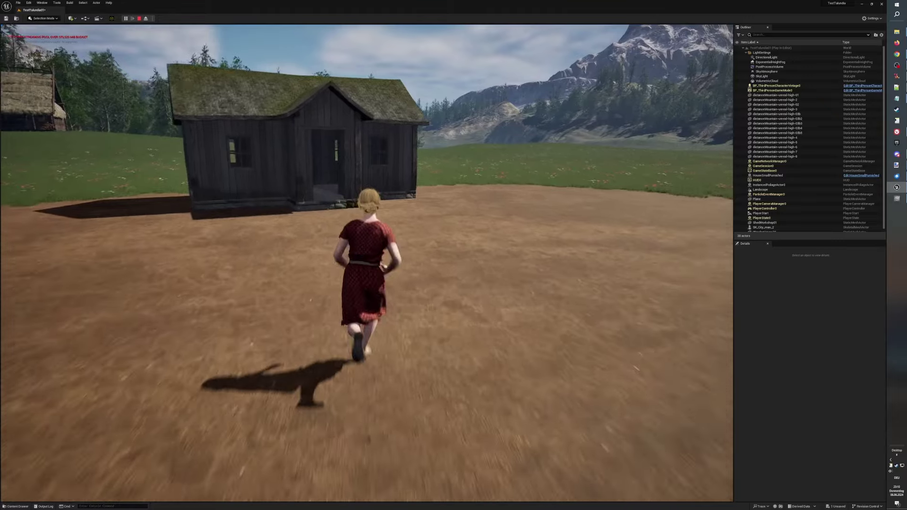
{"action": "key", "text": "w"}
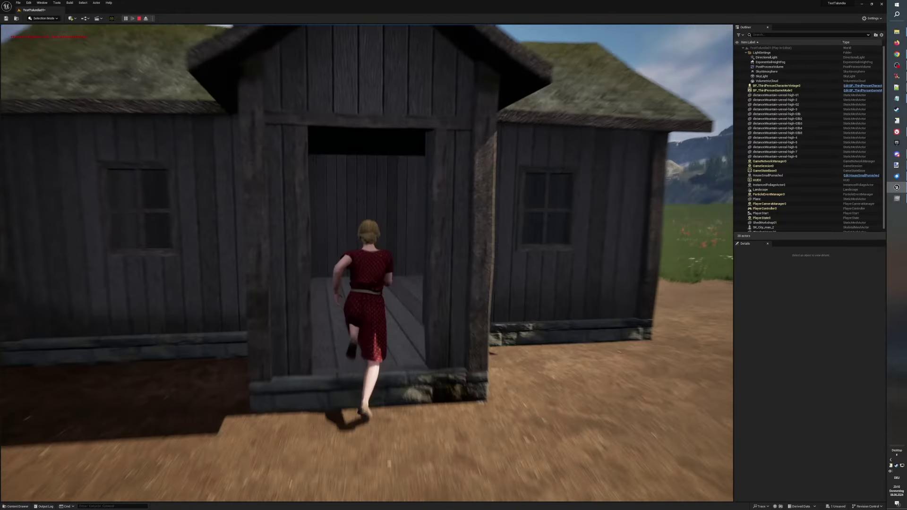
{"action": "key", "text": "w"}
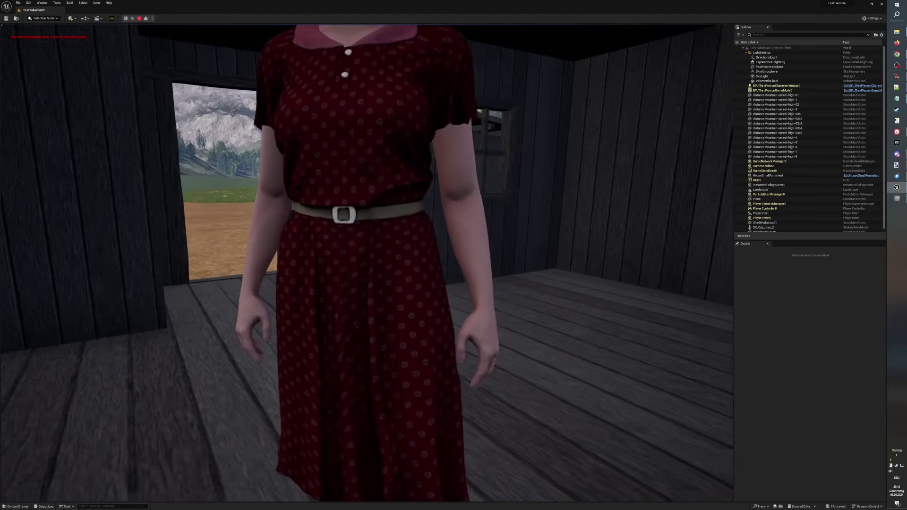
{"action": "key", "text": "w"}
{"action": "key", "text": "w"}
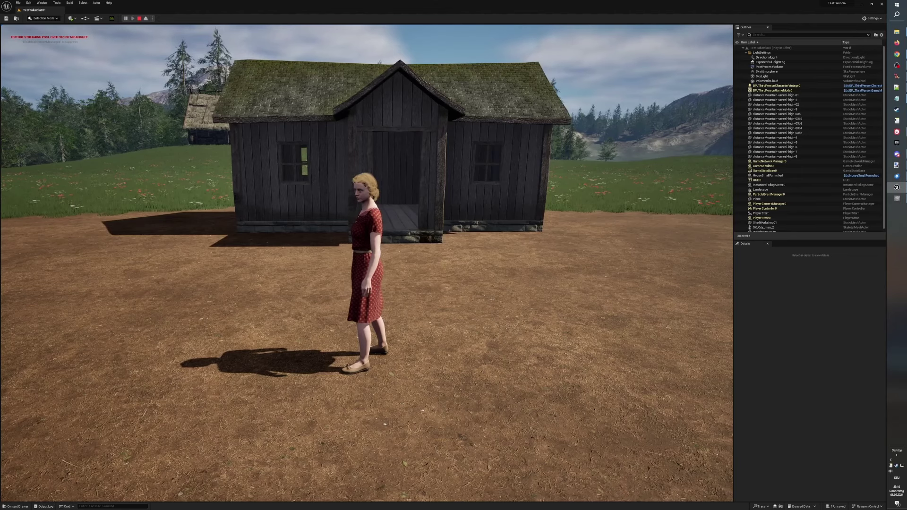
{"action": "key", "text": "s"}
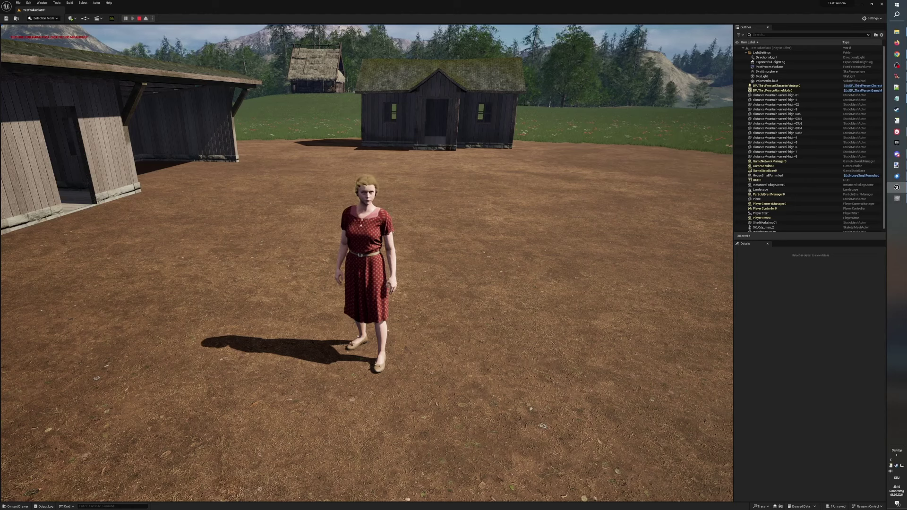
Stop play, raise the camera above the yard, and select WoodenHouse10, then HouseSmallFurnished.
{"action": "key", "text": "Escape"}
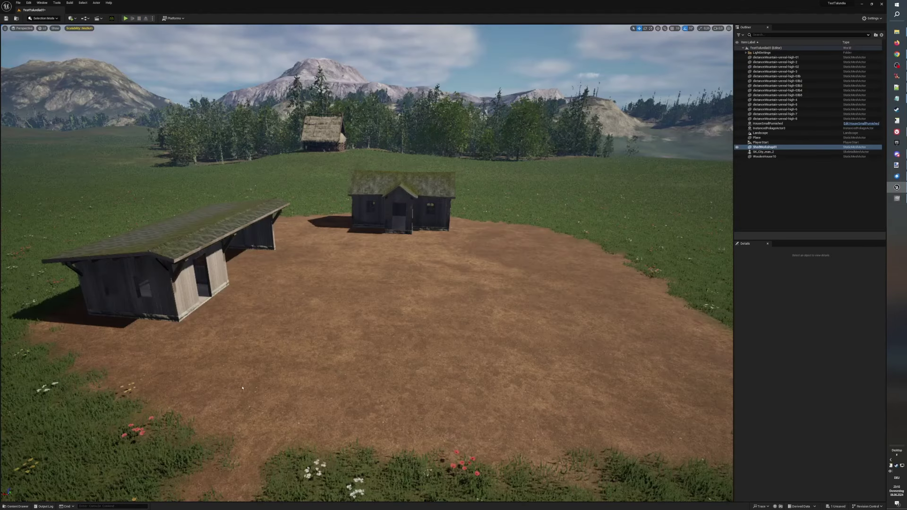
{"action": "key", "text": "e"}
{"action": "right_click_drag", "start_coordinate": [367, 263], "coordinate": [342, 289]}
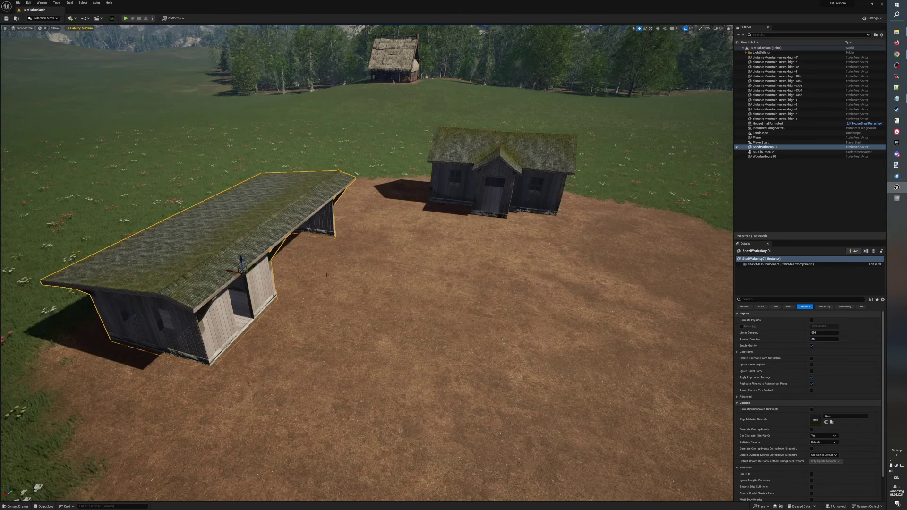
{"action": "middle_click_drag", "start_coordinate": [326, 274], "coordinate": [331, 241]}
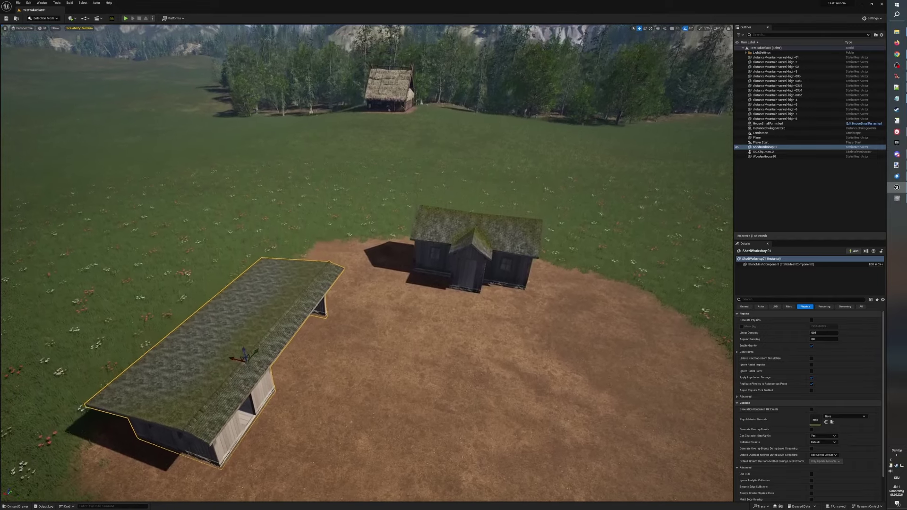
{"action": "right_click_drag", "start_coordinate": [325, 225], "coordinate": [325, 201]}
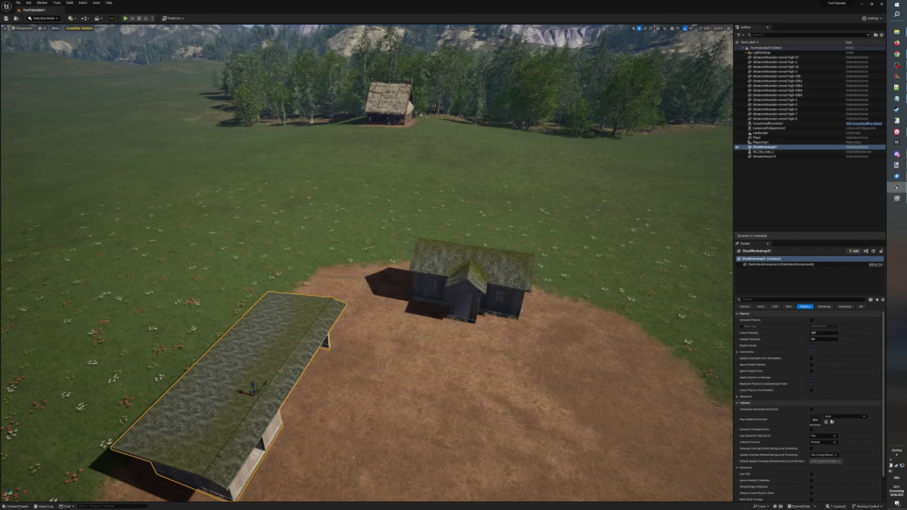
{"action": "left_click", "coordinate": [467, 284]}
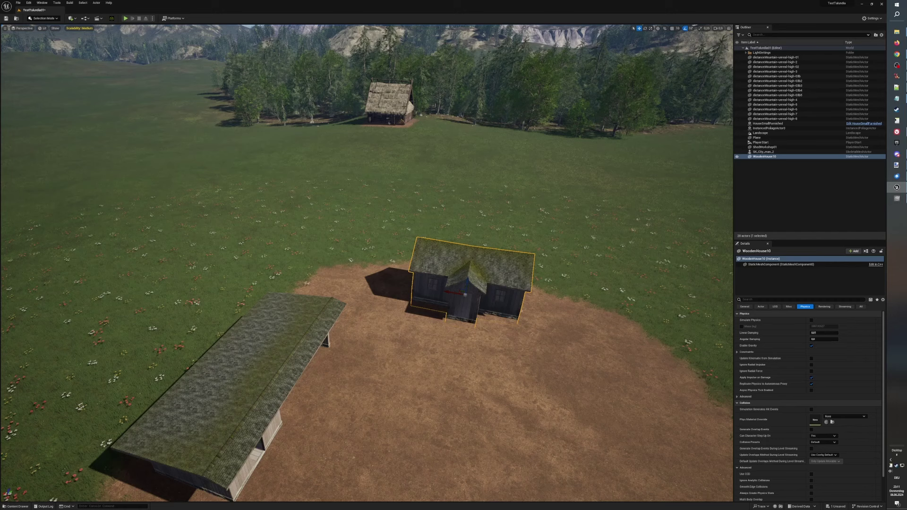
{"action": "left_click", "coordinate": [390, 99]}
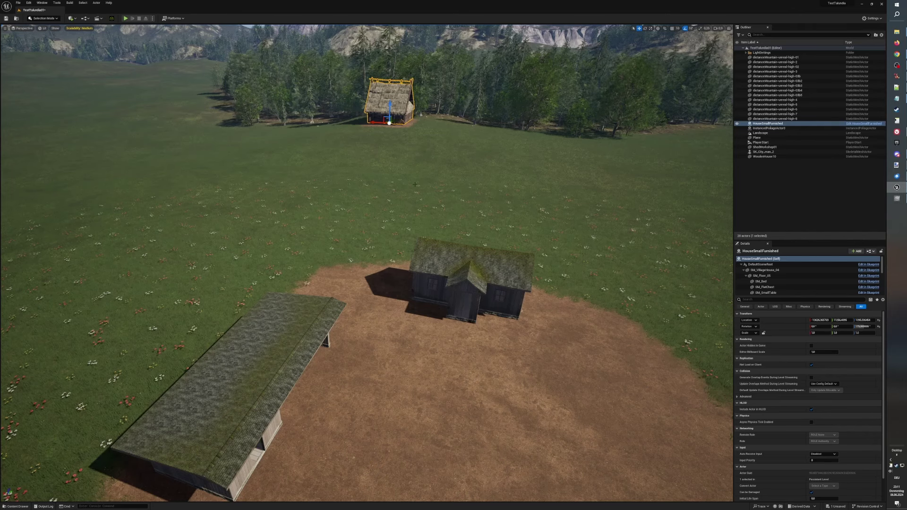
Reframe the meadow view and select WoodenHouse10 to show its physics and collision settings.
{"action": "right_click_drag", "start_coordinate": [414, 184], "coordinate": [394, 174]}
{"action": "key", "text": "a"}
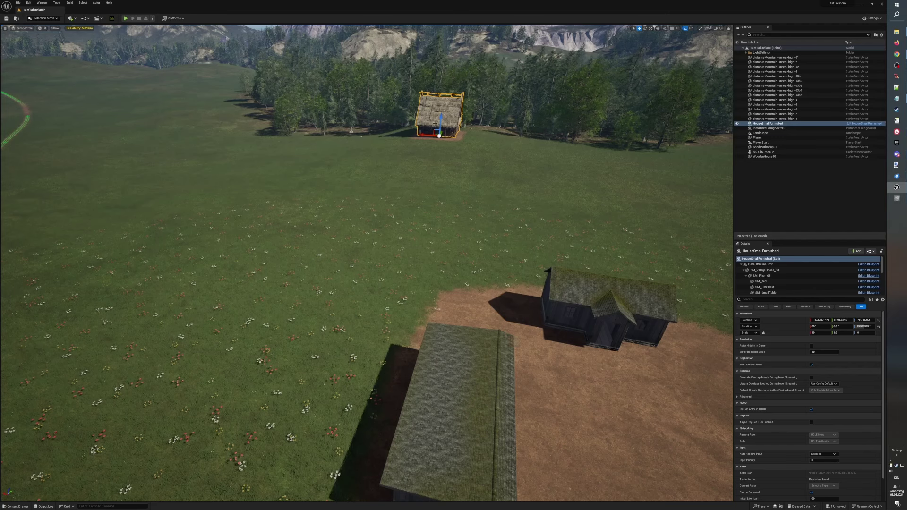
{"action": "right_click_drag", "start_coordinate": [467, 209], "coordinate": [498, 209]}
{"action": "left_click", "coordinate": [538, 287]}
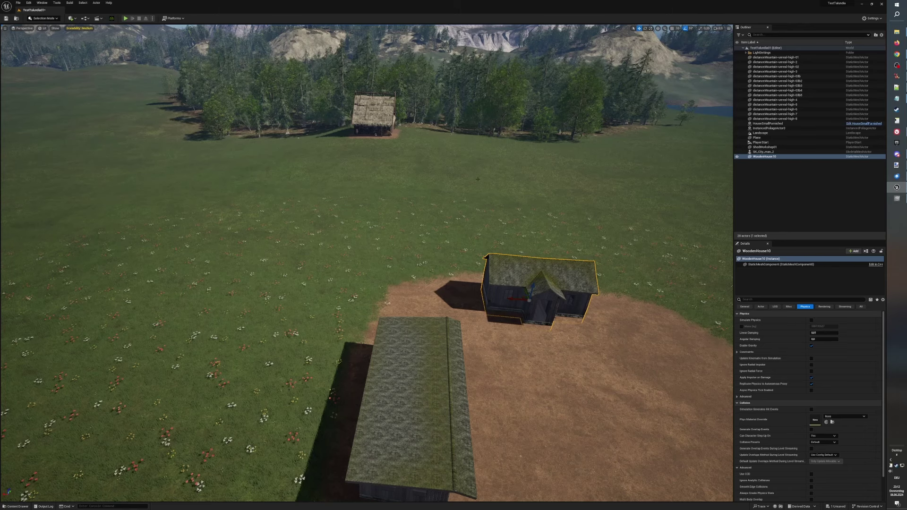
{"action": "right_click_drag", "start_coordinate": [474, 178], "coordinate": [474, 153]}
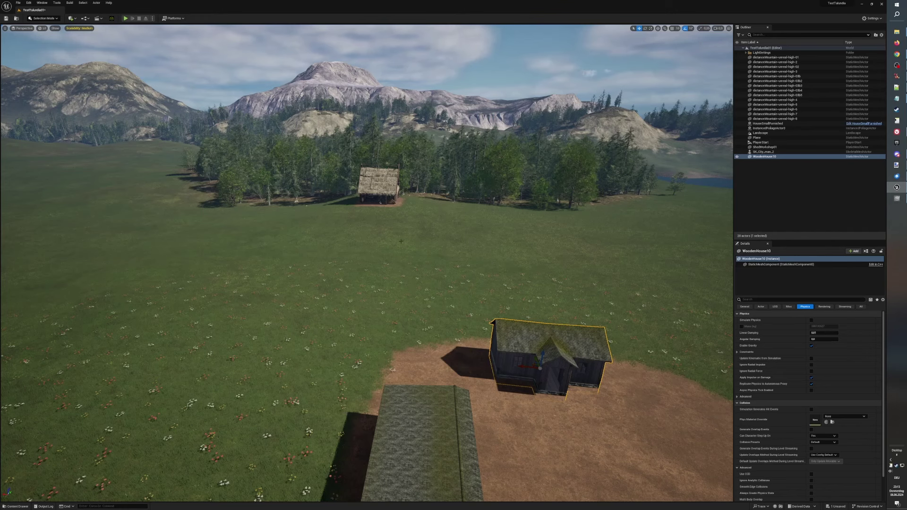
Check Collision in the viewport Show menu, then close the menu.
{"action": "left_click", "coordinate": [55, 28]}
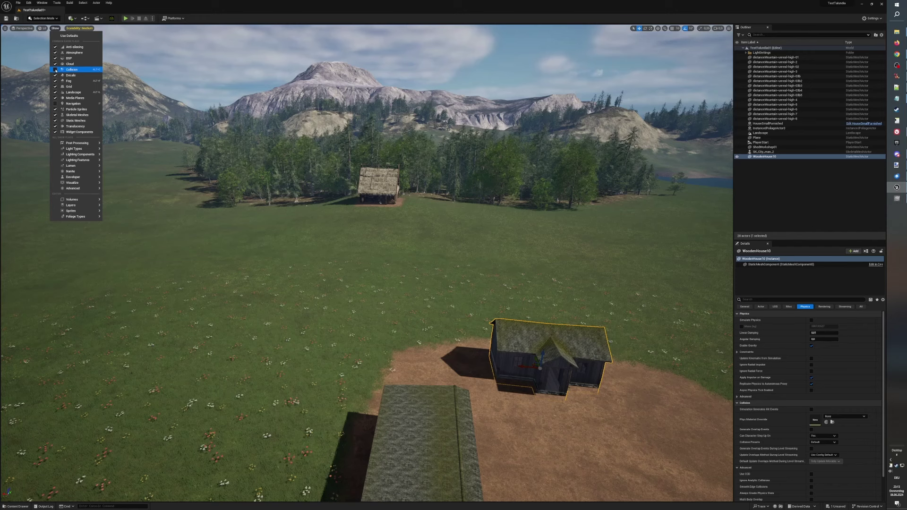
{"action": "left_click", "coordinate": [55, 69]}
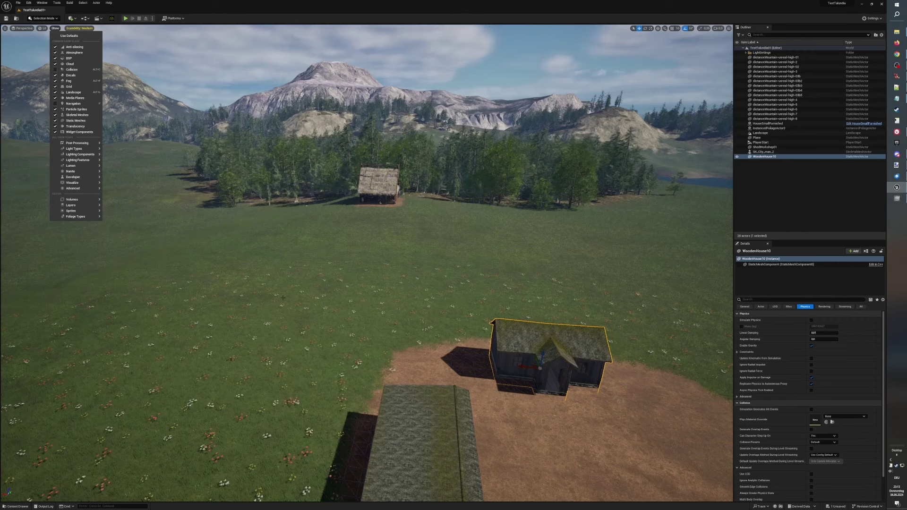
{"action": "left_click", "coordinate": [55, 70]}
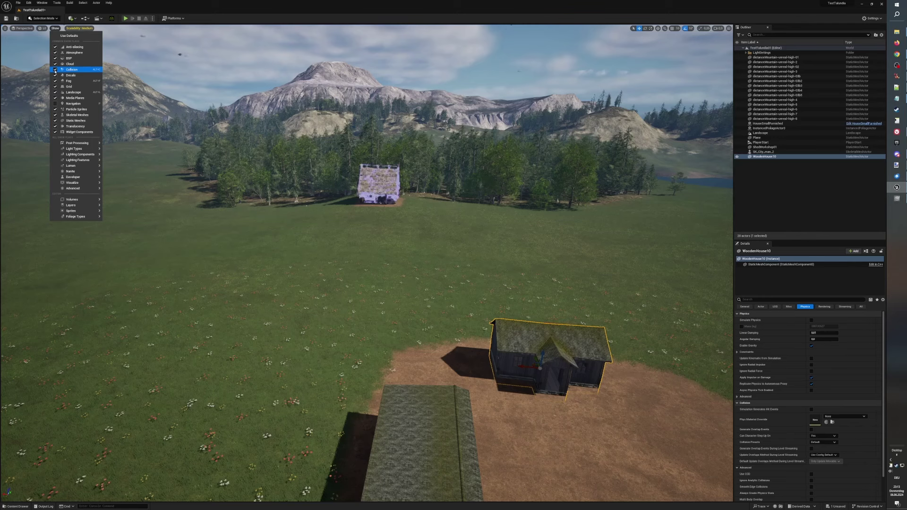
{"action": "left_click", "coordinate": [24, 84]}
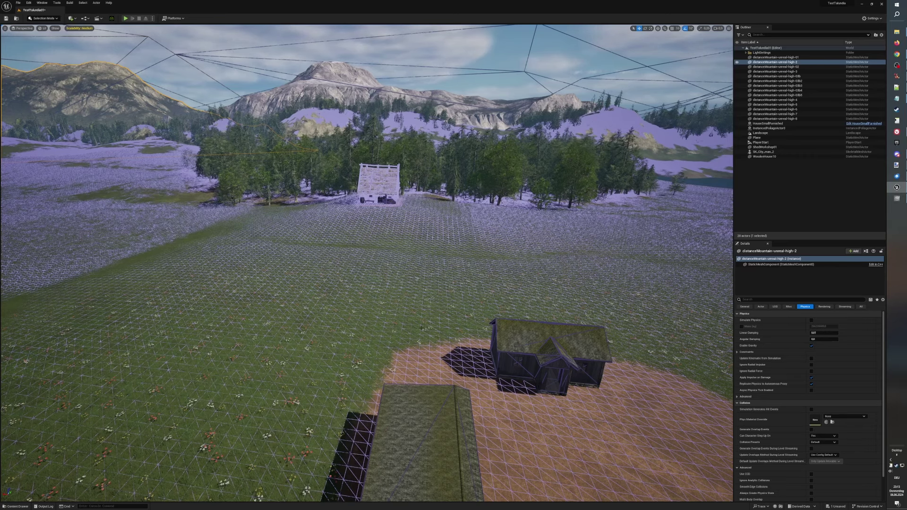
Fly the camera down and right over the clearing to inspect the wooden house's collision.
{"action": "key", "text": "d"}
{"action": "key", "text": "q"}
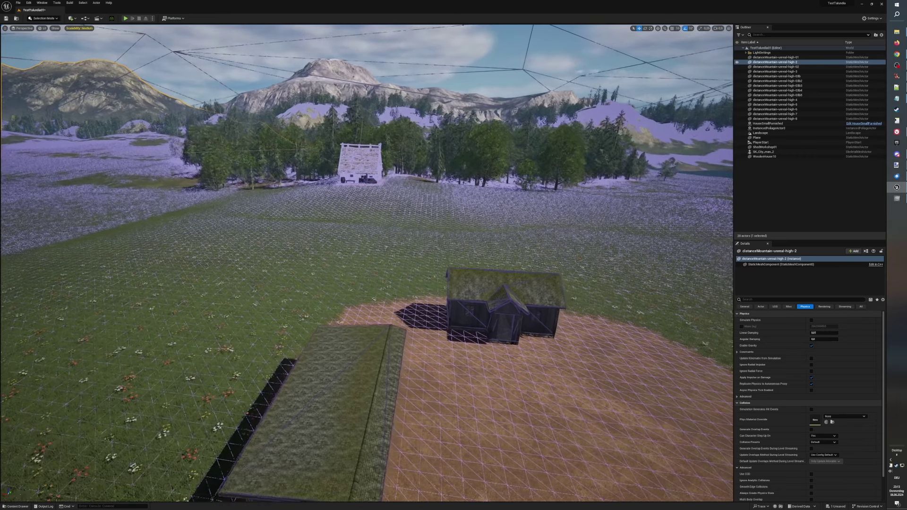
{"action": "key", "text": "d"}
{"action": "key", "text": "q"}
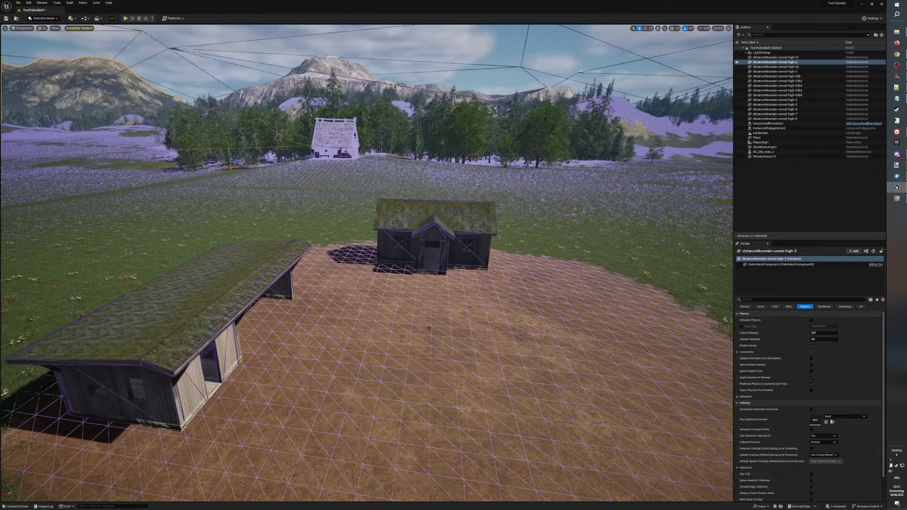
{"action": "key", "text": "w"}
{"action": "mouse_move", "coordinate": [429, 327]}
{"action": "right_mouse_down"}
{"action": "mouse_move", "coordinate": [430, 269]}
{"action": "mouse_move", "coordinate": [431, 336]}
{"action": "right_mouse_up"}
{"action": "key", "text": "w"}
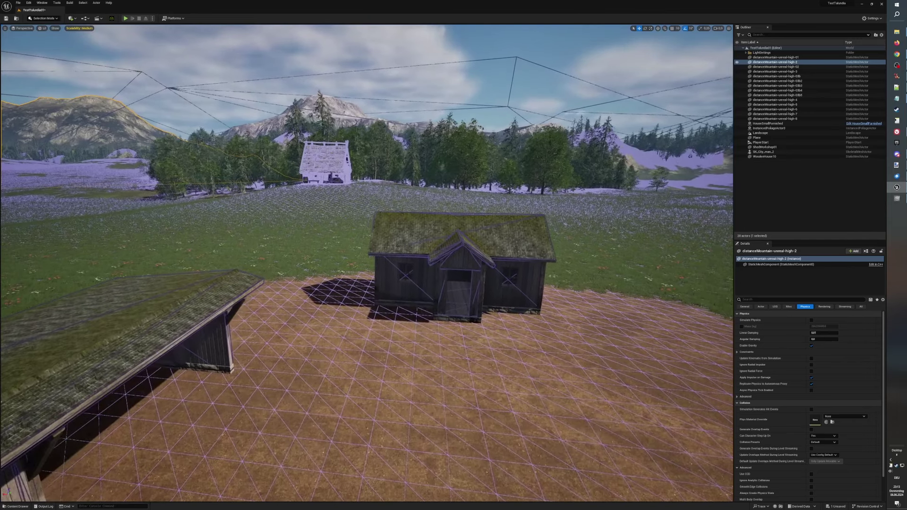
{"action": "key", "text": "w"}
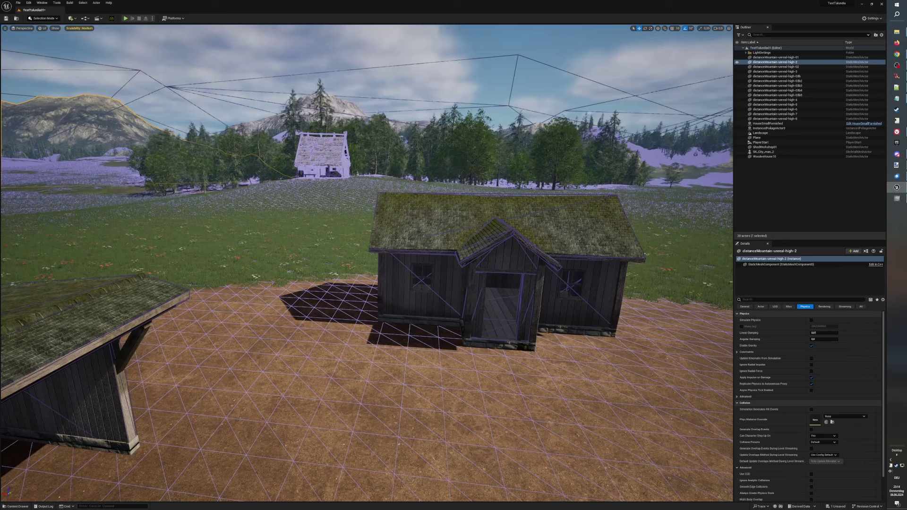
Turn toward the distant thatched hut and fly forward to it.
{"action": "middle_click_drag", "start_coordinate": [367, 263], "coordinate": [283, 189]}
{"action": "right_click_drag", "start_coordinate": [367, 263], "coordinate": [365, 238]}
{"action": "key", "text": "w"}
{"action": "key", "text": "w"}
Approach the thatched hut for a close look at its collision, then dolly back to see it in the meadow.
{"action": "key", "text": "w"}
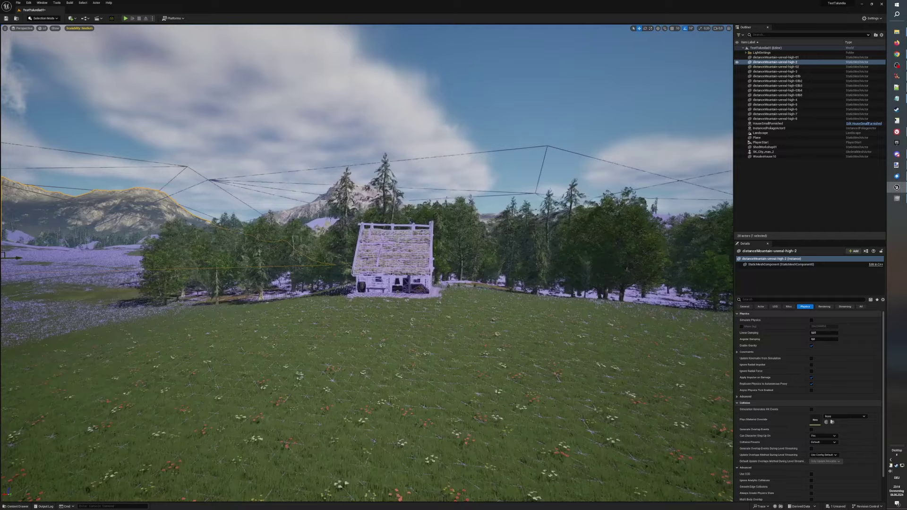
{"action": "key", "text": "w"}
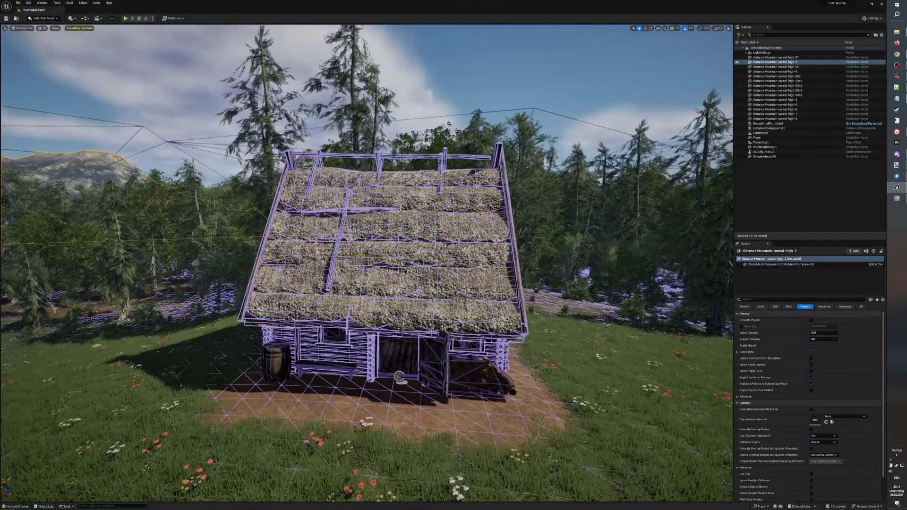
{"action": "key", "text": "w"}
{"action": "key", "text": "w"}
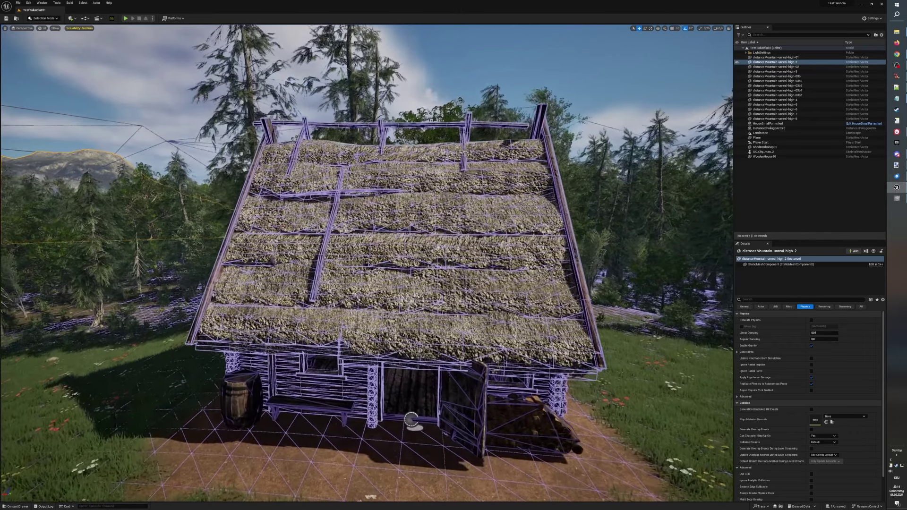
{"action": "key", "text": "w"}
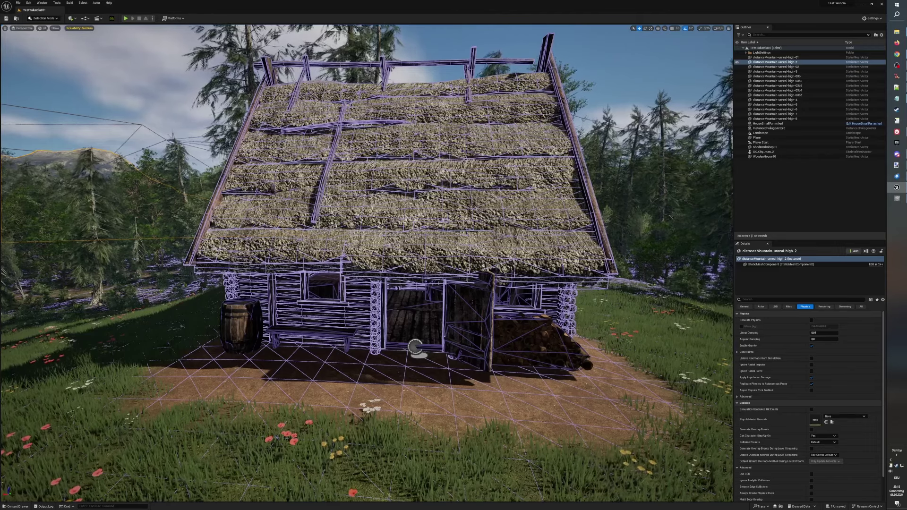
{"action": "scroll", "coordinate": [366, 262], "scroll_direction": "down", "scroll_amount": 5}
{"action": "scroll", "coordinate": [400, 320], "scroll_direction": "down", "scroll_amount": 10}
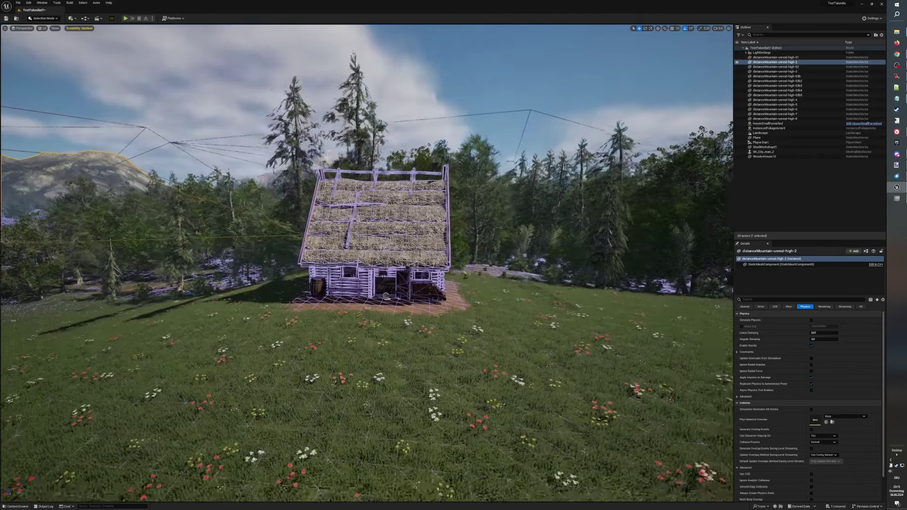
{"action": "scroll", "coordinate": [369, 322], "scroll_direction": "down", "scroll_amount": 6}
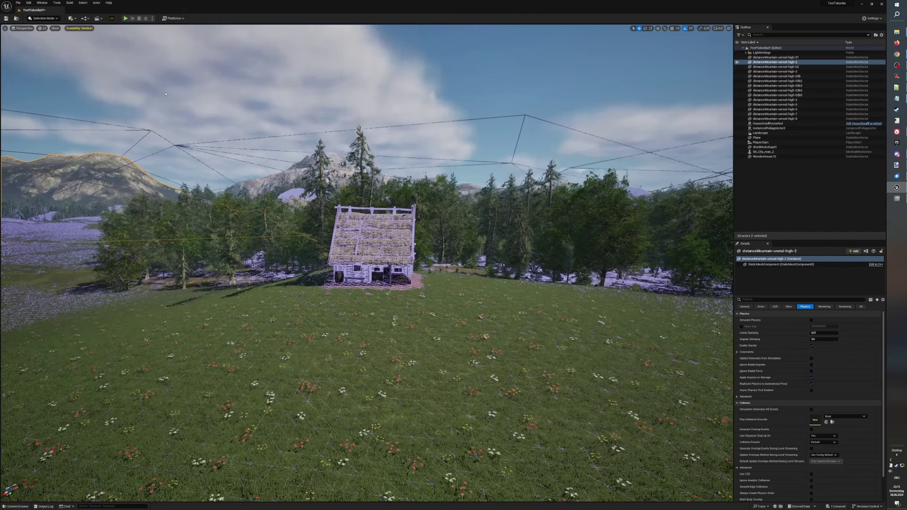
Uncheck Collision in the Show menu, deselect the mountain mesh, and pull back over the meadow.
{"action": "left_click", "coordinate": [54, 29]}
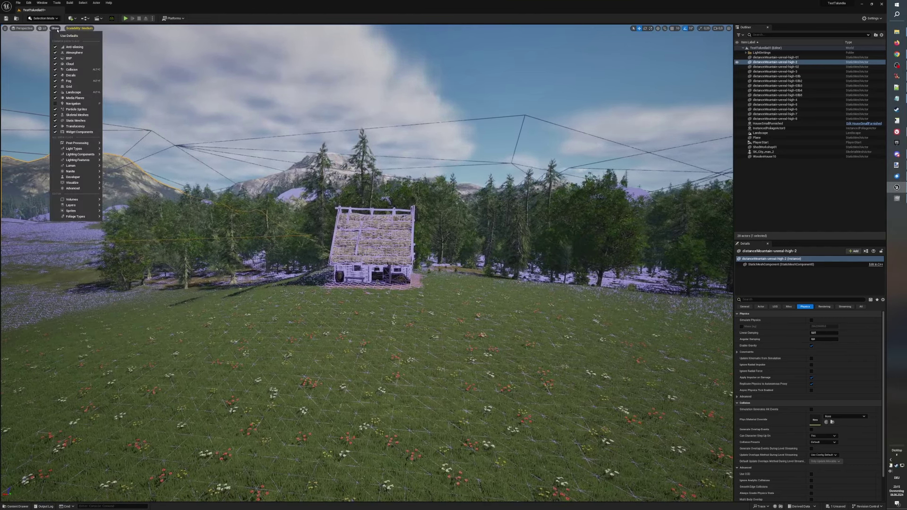
{"action": "left_click", "coordinate": [55, 70]}
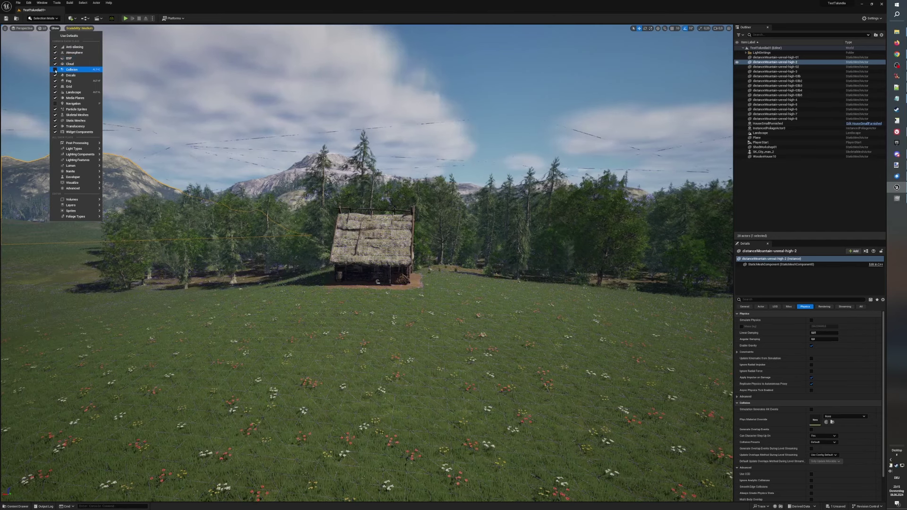
{"action": "left_click", "coordinate": [438, 129]}
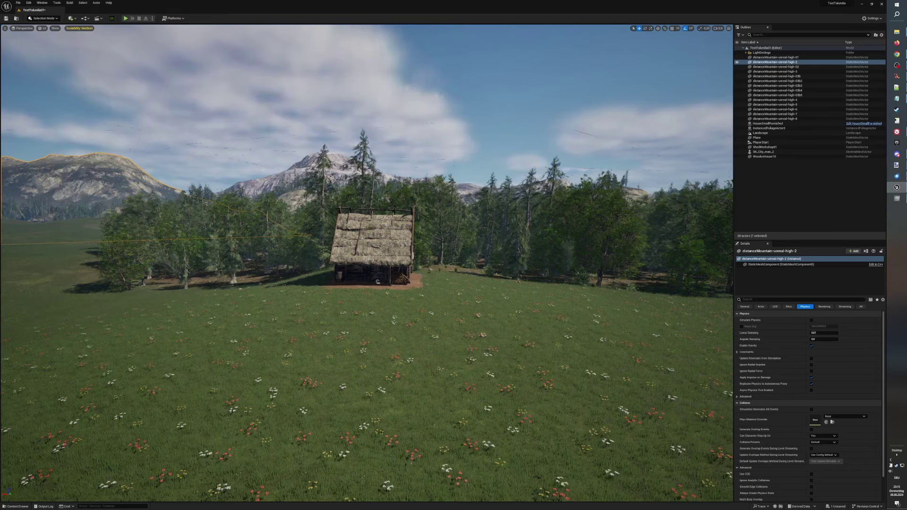
{"action": "scroll", "coordinate": [461, 297], "scroll_direction": "down", "scroll_amount": 5}
{"action": "scroll", "coordinate": [461, 298], "scroll_direction": "down", "scroll_amount": 8}
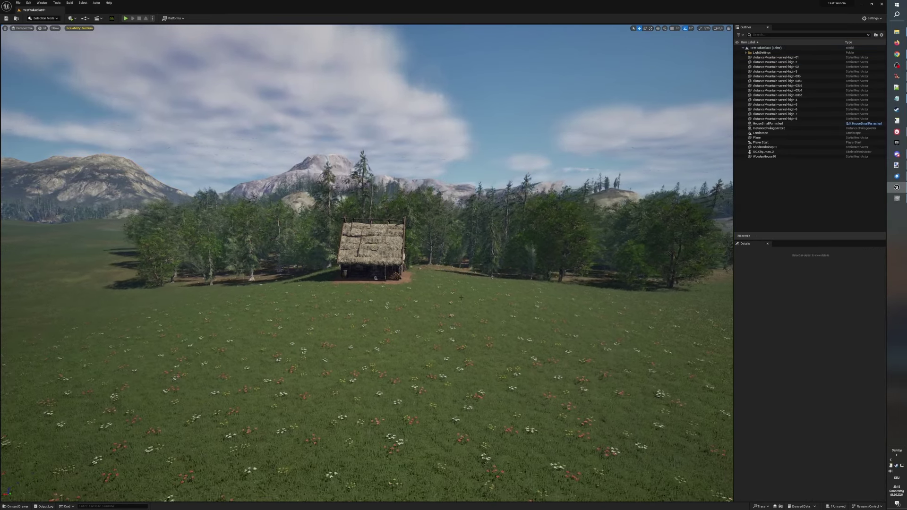
{"action": "right_click_drag", "start_coordinate": [459, 306], "coordinate": [458, 308]}
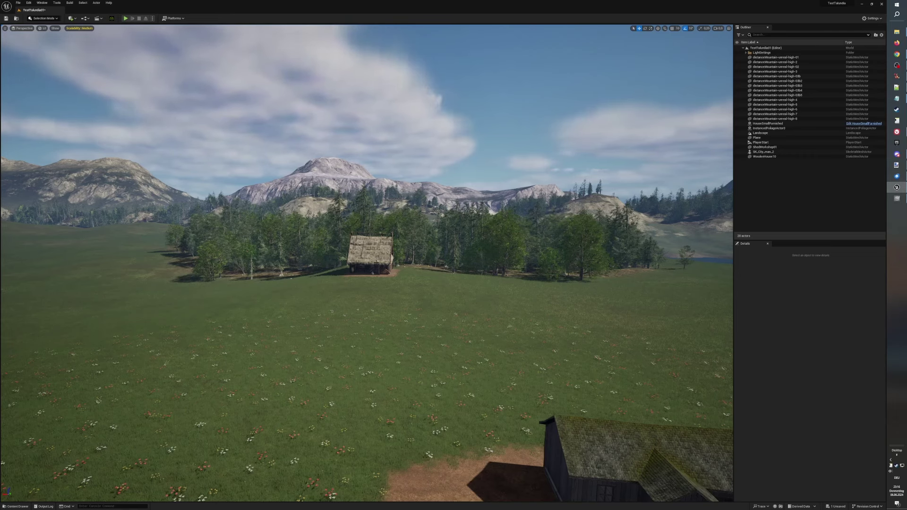
Back away to reveal the dirt clearing with both wooden buildings in view.
{"action": "key", "text": "s"}
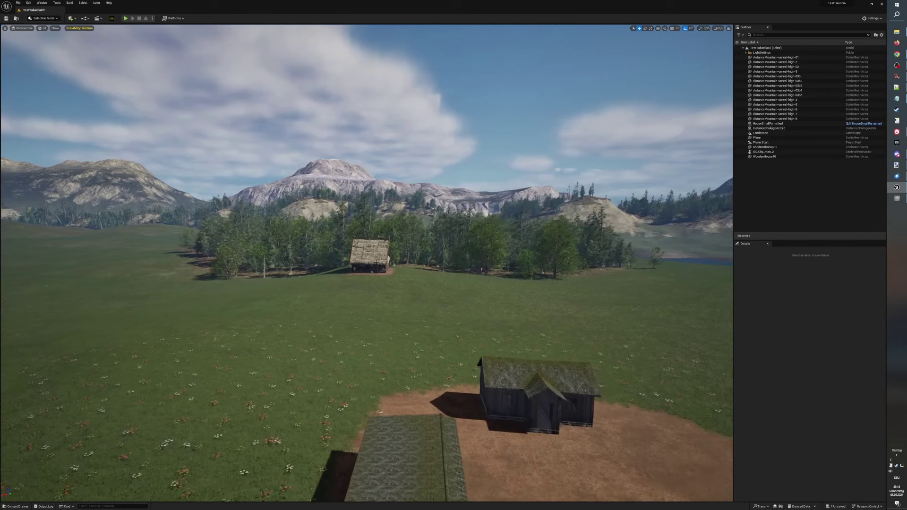
{"action": "key", "text": "s"}
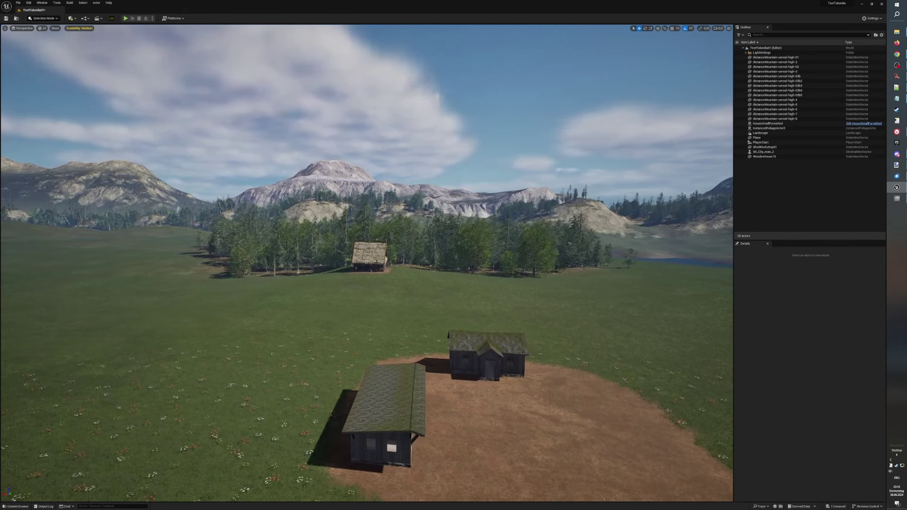
{"action": "middle_click_drag", "start_coordinate": [524, 382], "coordinate": [628, 428]}
{"action": "key", "text": "s"}
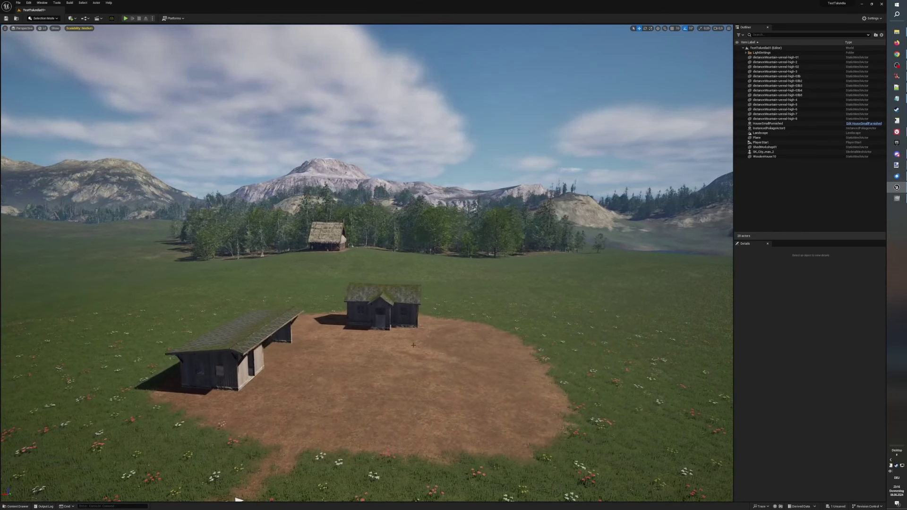
{"action": "key", "text": "w"}
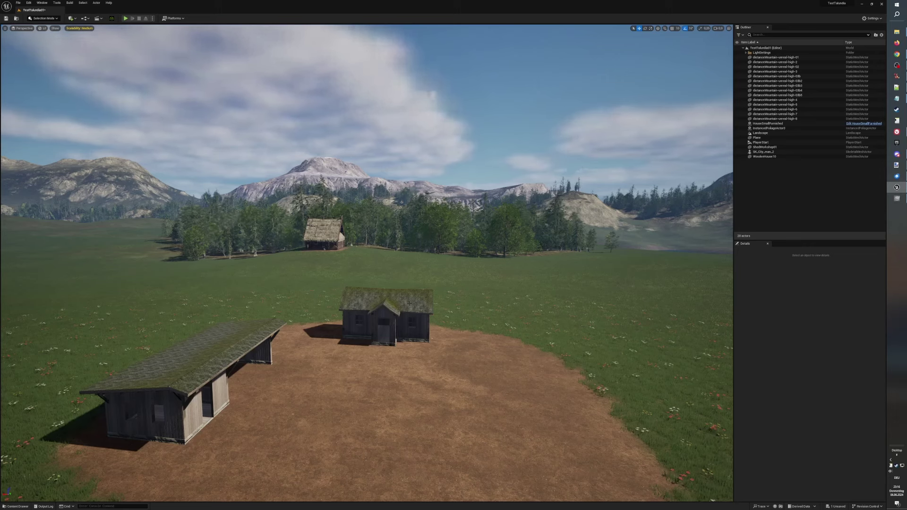
Fly down and forward to frame the moss-roofed house's porch.
{"action": "middle_click_drag", "start_coordinate": [366, 263], "coordinate": [371, 305]}
{"action": "key", "text": "w"}
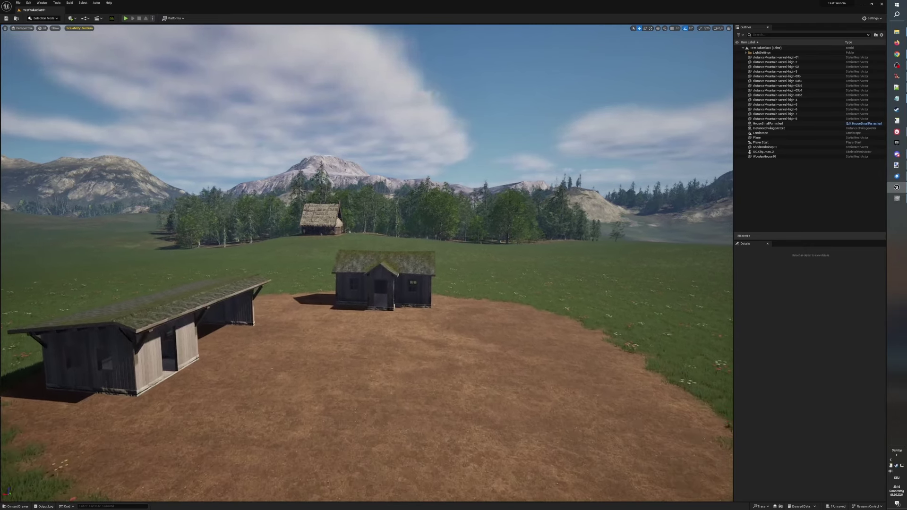
{"action": "key", "text": "w"}
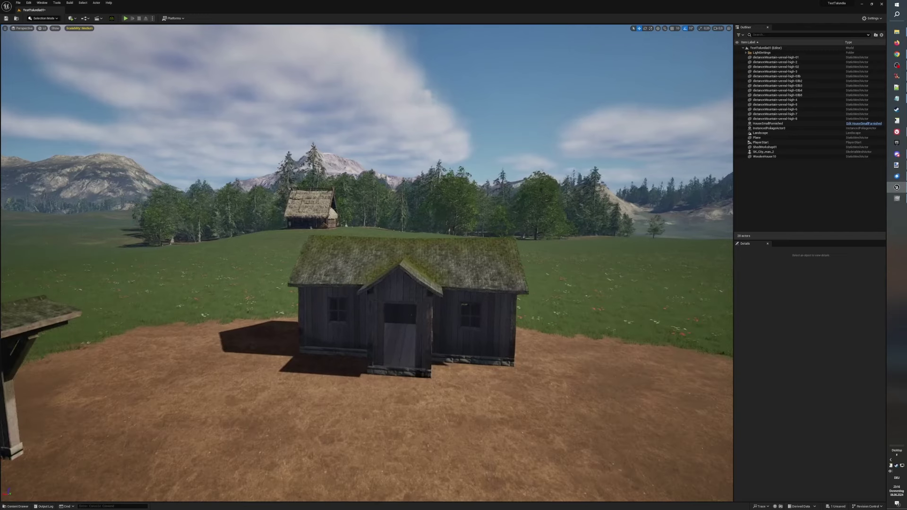
{"action": "key", "text": "w"}
{"action": "middle_click_drag", "start_coordinate": [367, 262], "coordinate": [324, 300]}
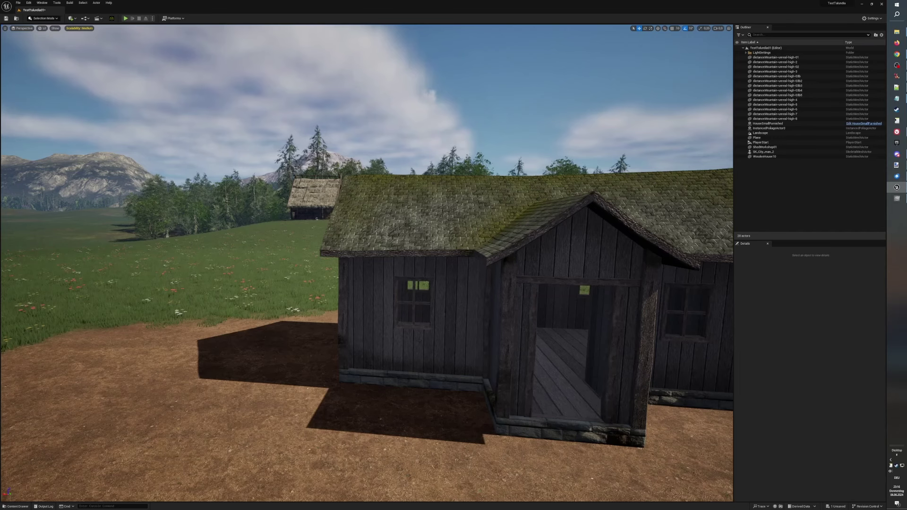
Select WoodenHouse10 and circle its side wall to reveal the doorway.
{"action": "left_click", "coordinate": [444, 307]}
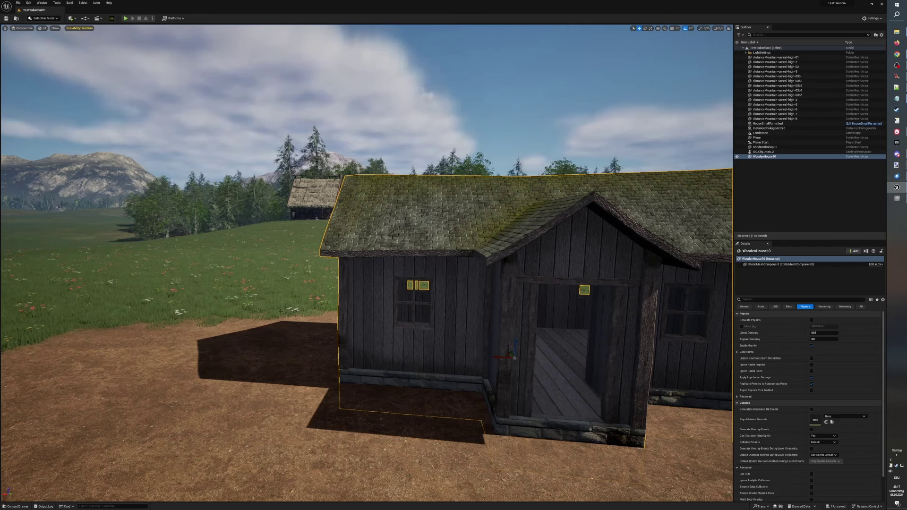
{"action": "middle_click_drag", "start_coordinate": [366, 263], "coordinate": [359, 285]}
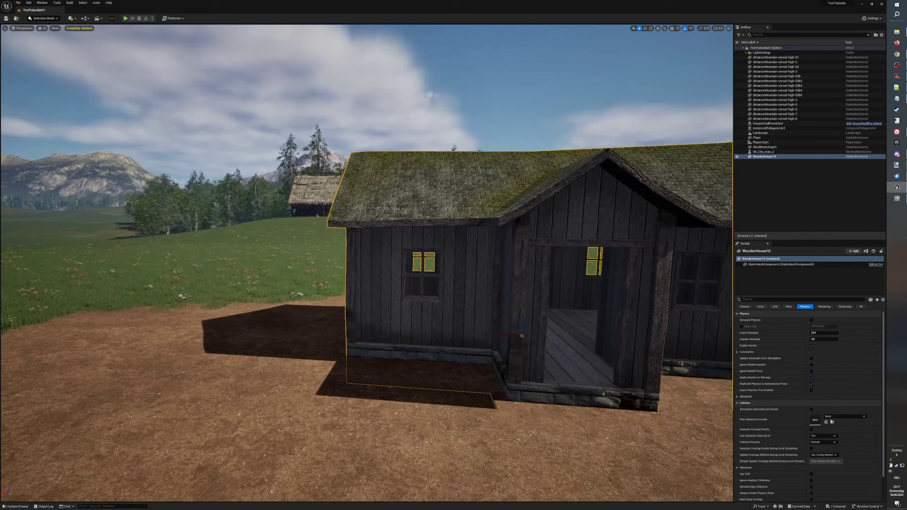
{"action": "scroll", "coordinate": [439, 334], "scroll_direction": "up", "scroll_amount": 4}
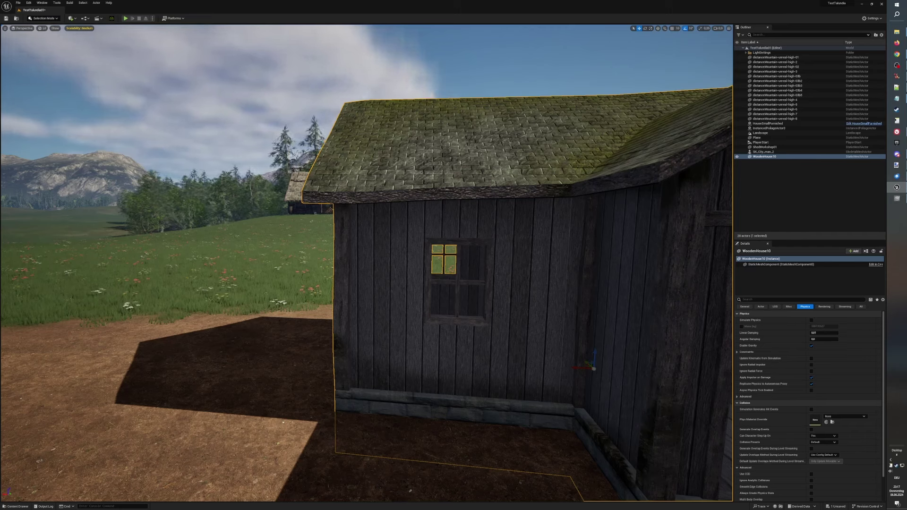
{"action": "key", "text": "d"}
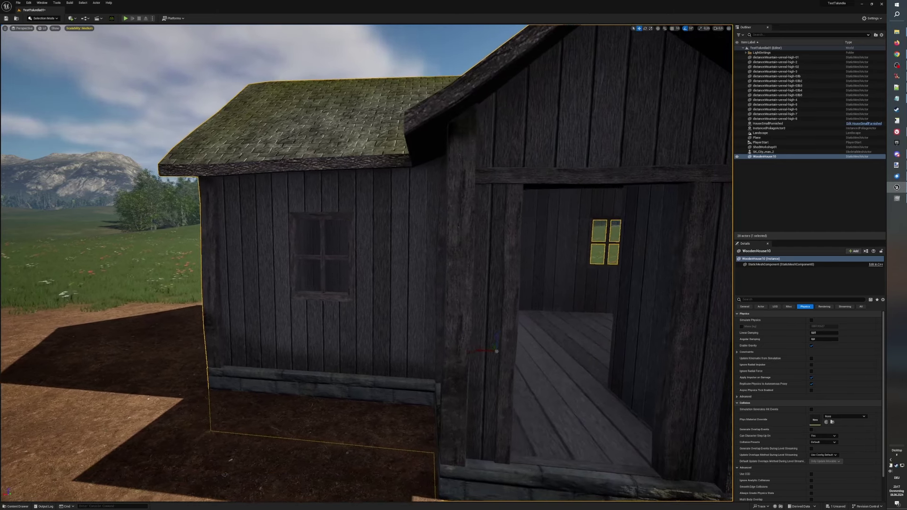
{"action": "right_click_drag", "start_coordinate": [312, 263], "coordinate": [308, 263]}
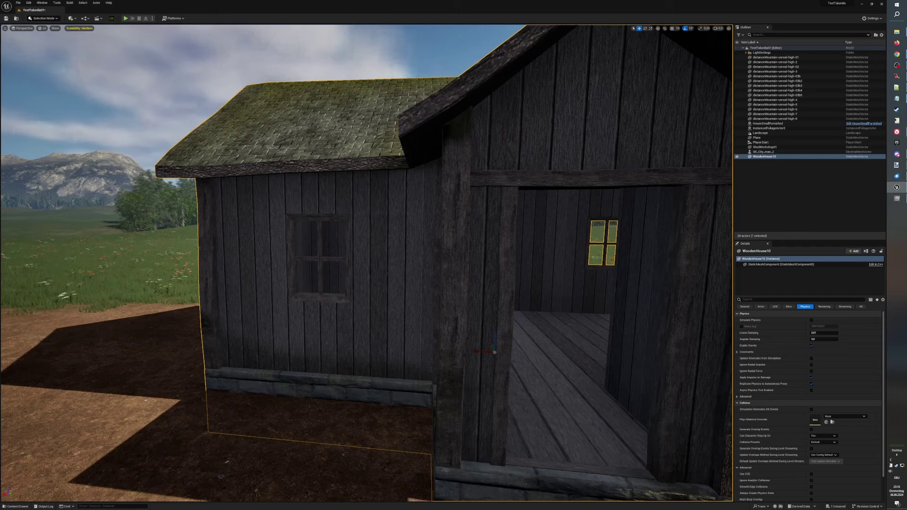
Pull back to include the nearby shed, then open the TestTalundia Blueprints folder.
{"action": "scroll", "coordinate": [388, 273], "scroll_direction": "down", "scroll_amount": 10}
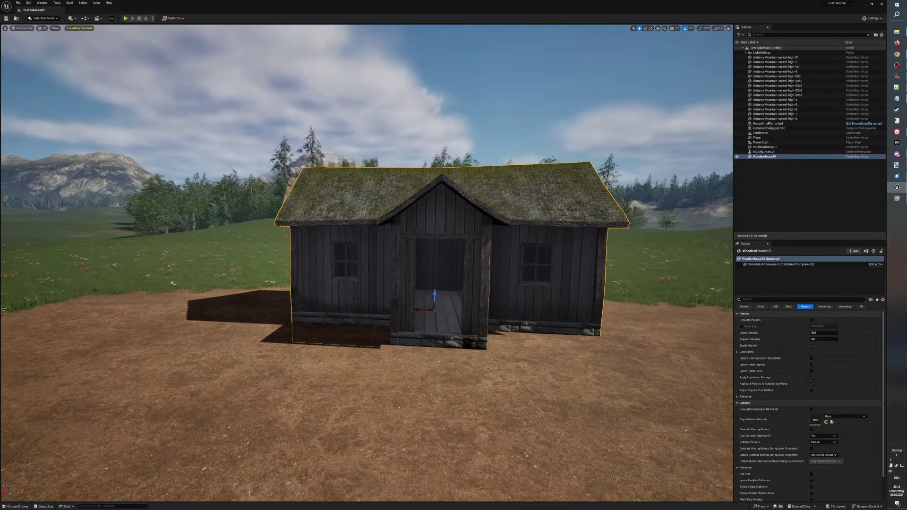
{"action": "scroll", "coordinate": [367, 263], "scroll_direction": "down", "scroll_amount": 6}
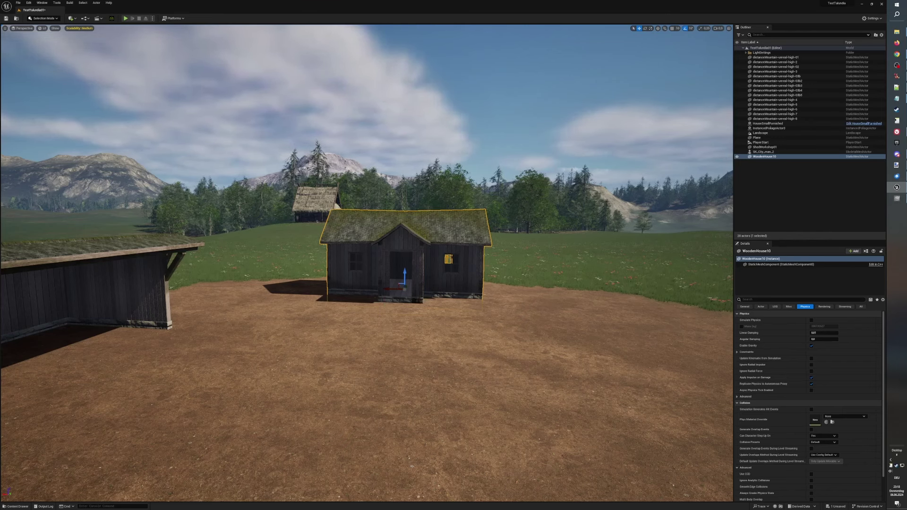
{"action": "right_click_drag", "start_coordinate": [367, 262], "coordinate": [323, 270]}
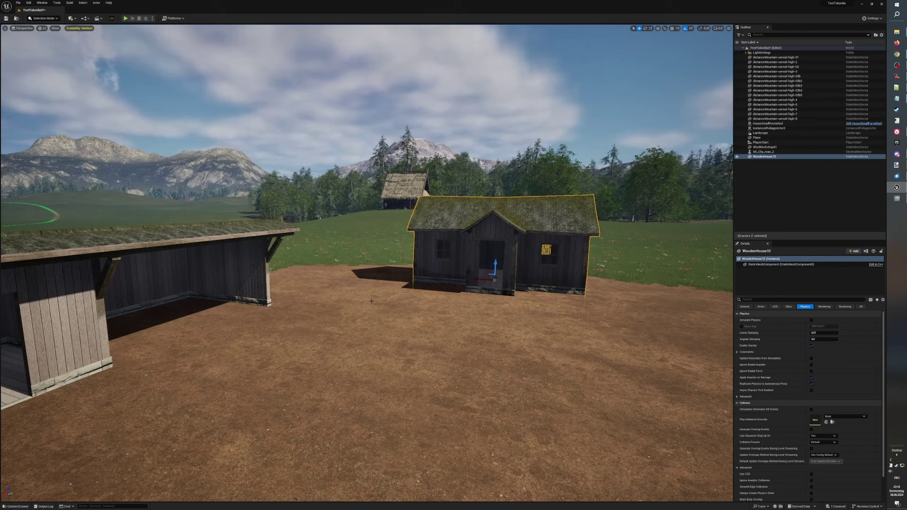
{"action": "left_click", "coordinate": [17, 505]}
{"action": "left_click", "coordinate": [27, 459]}
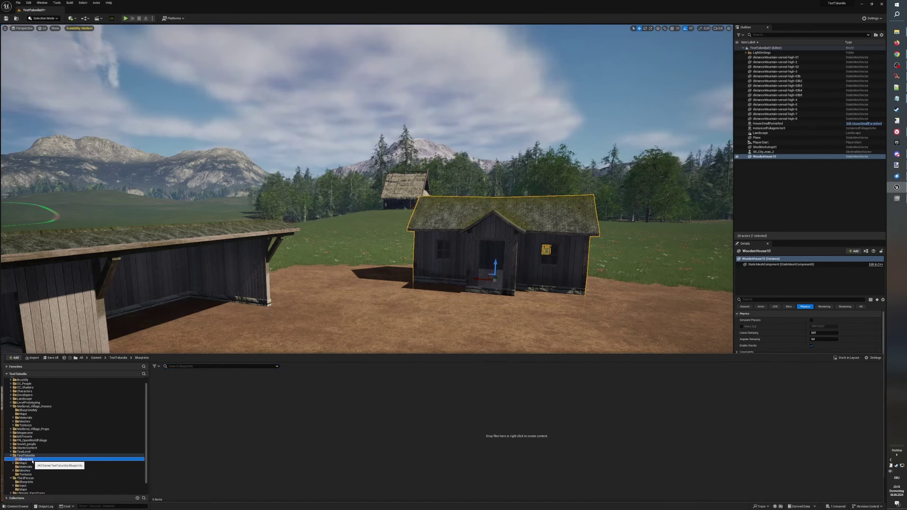
Add a Blueprint Class based on Actor and name it BP_WoodenHouseSimple.
{"action": "right_click", "coordinate": [333, 427]}
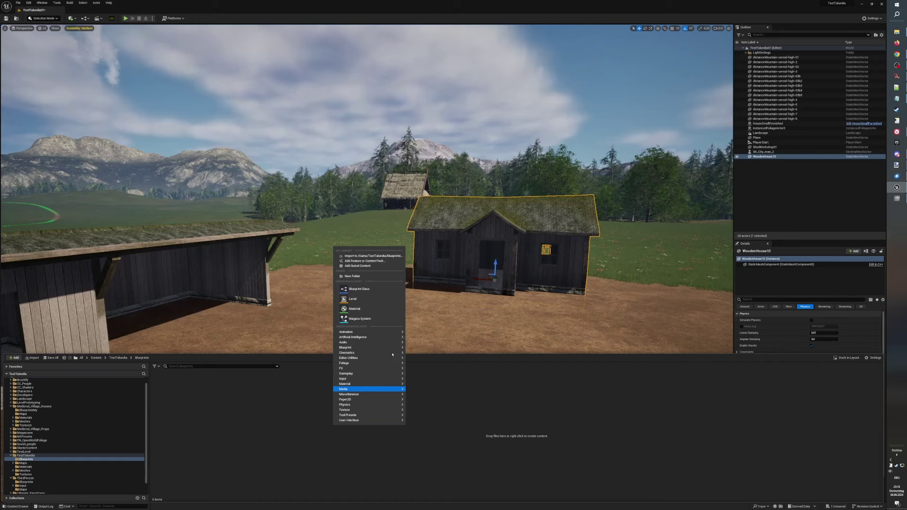
{"action": "mouse_move", "coordinate": [395, 348]}
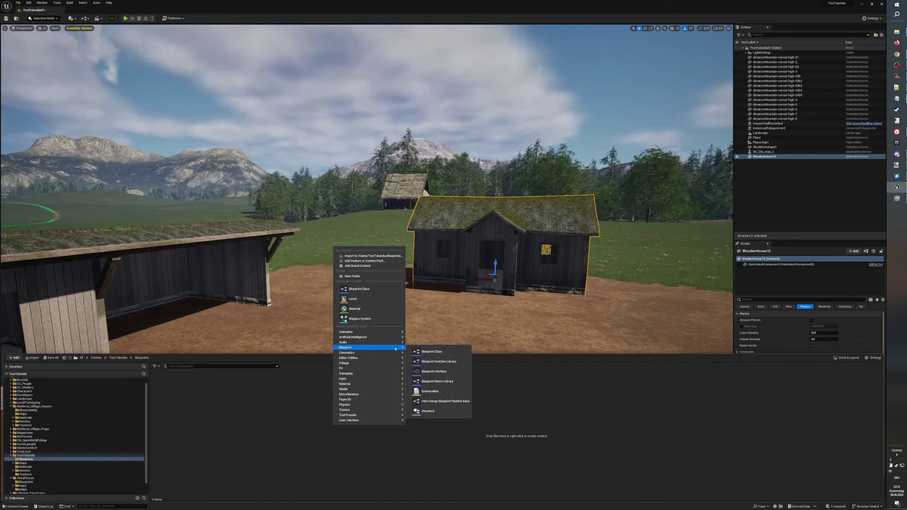
{"action": "left_click", "coordinate": [427, 352]}
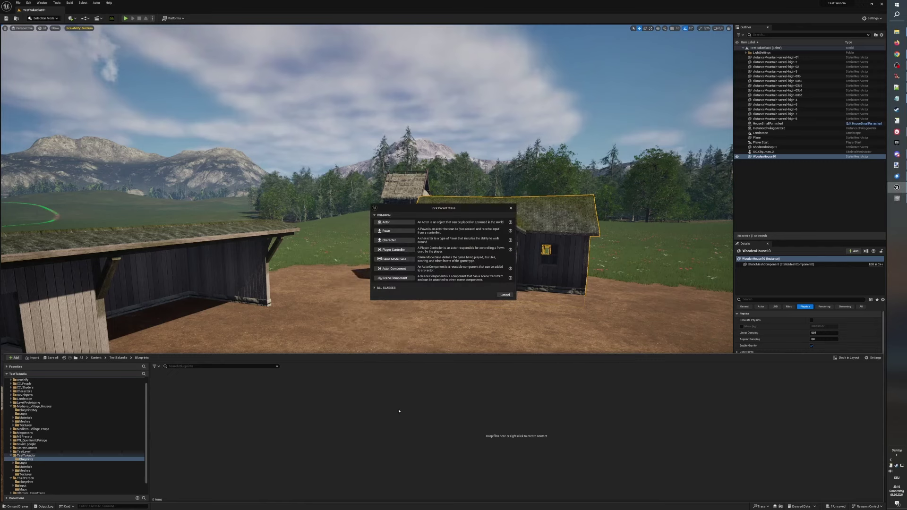
{"action": "left_click", "coordinate": [395, 222]}
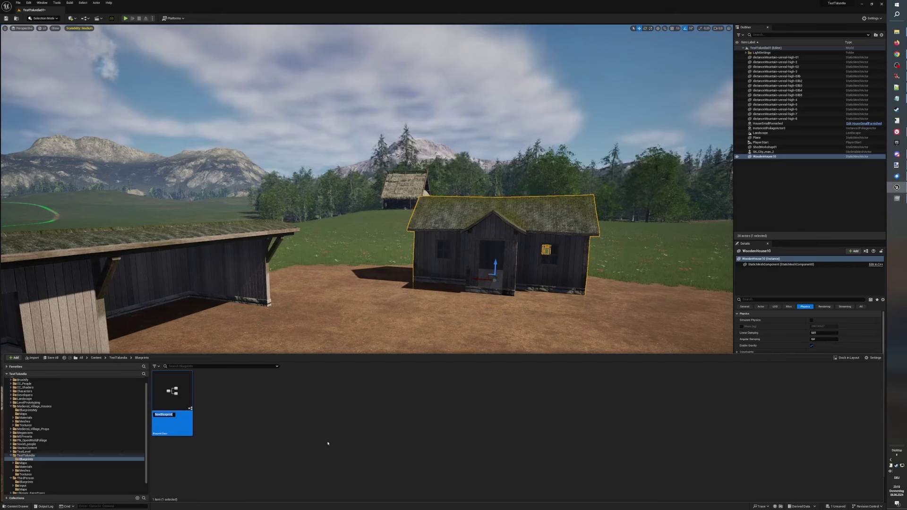
{"action": "type", "text": "BP_"}
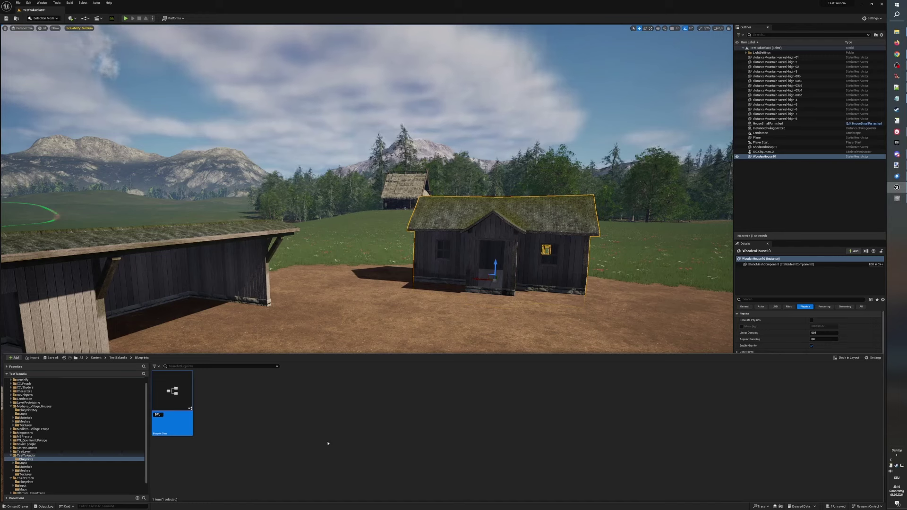
{"action": "type", "text": "Wooden"}
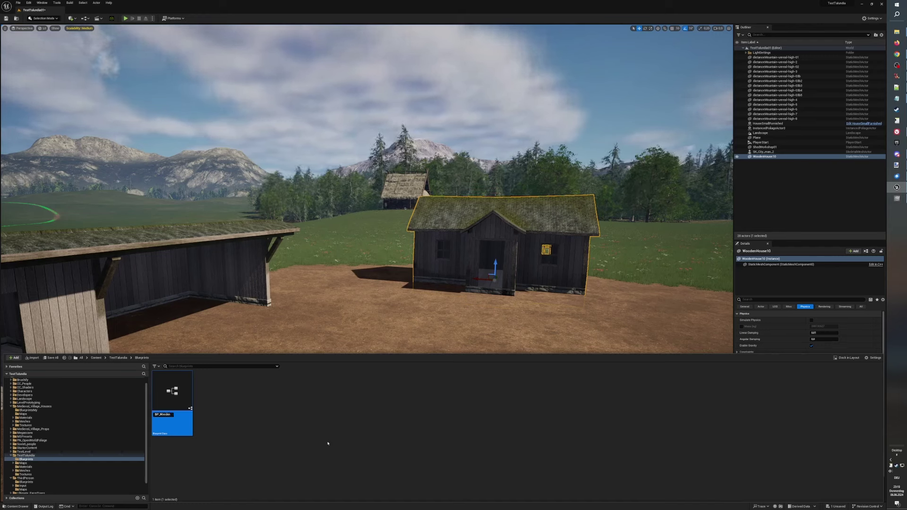
{"action": "type", "text": "HouseSimple"}
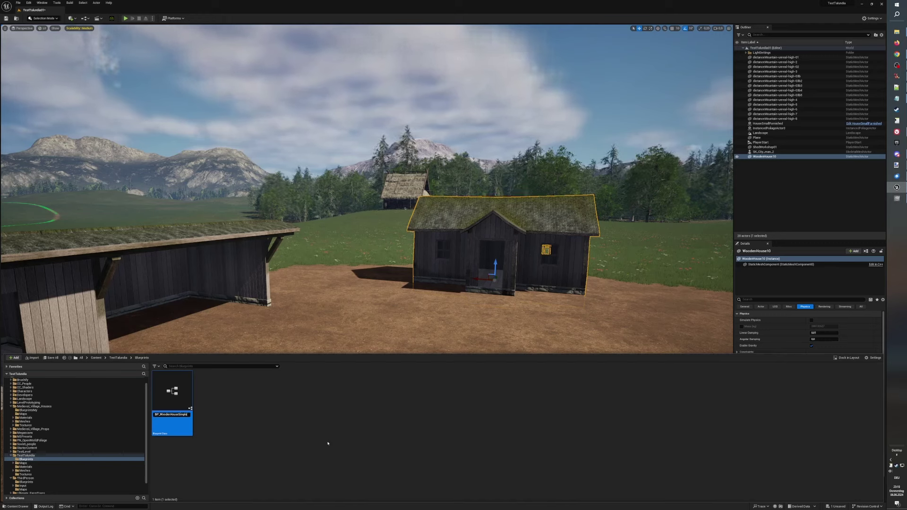
{"action": "key", "text": "Return"}
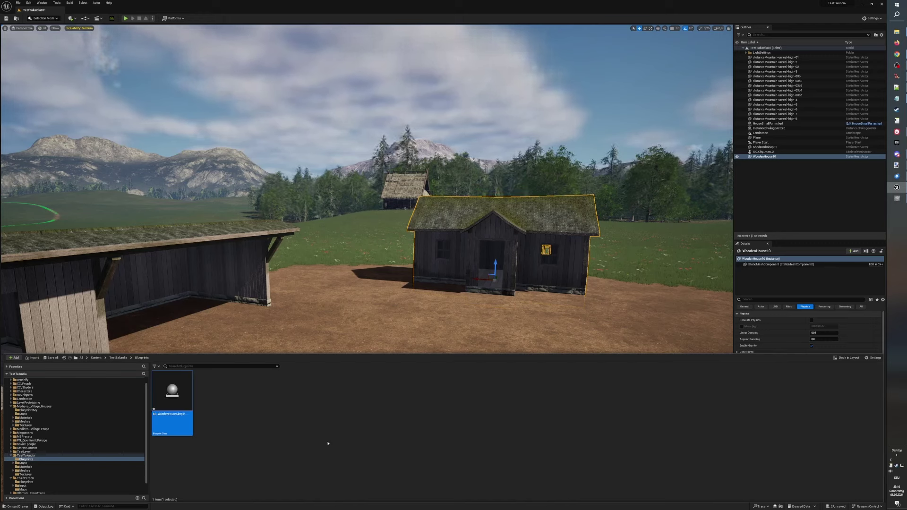
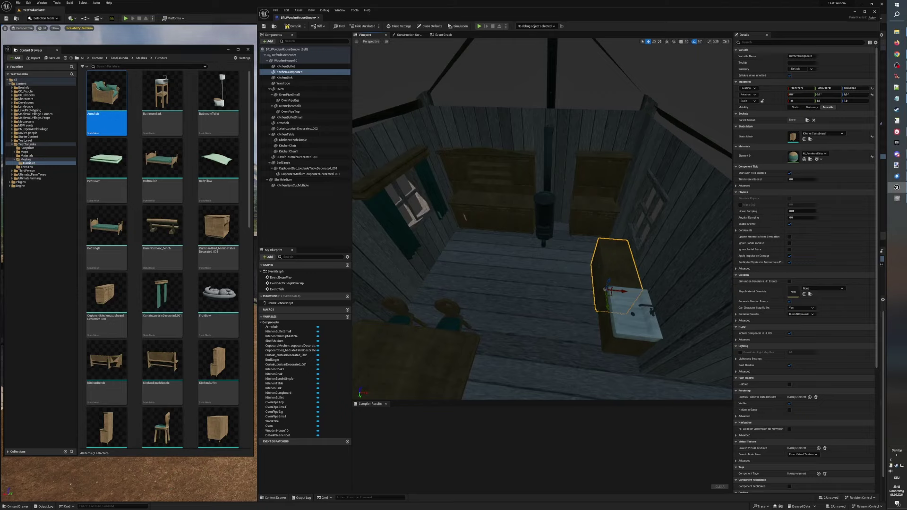
Frame the KitchenCupboard and fly past the sink to check the furnished interior.
{"action": "key", "text": "f"}
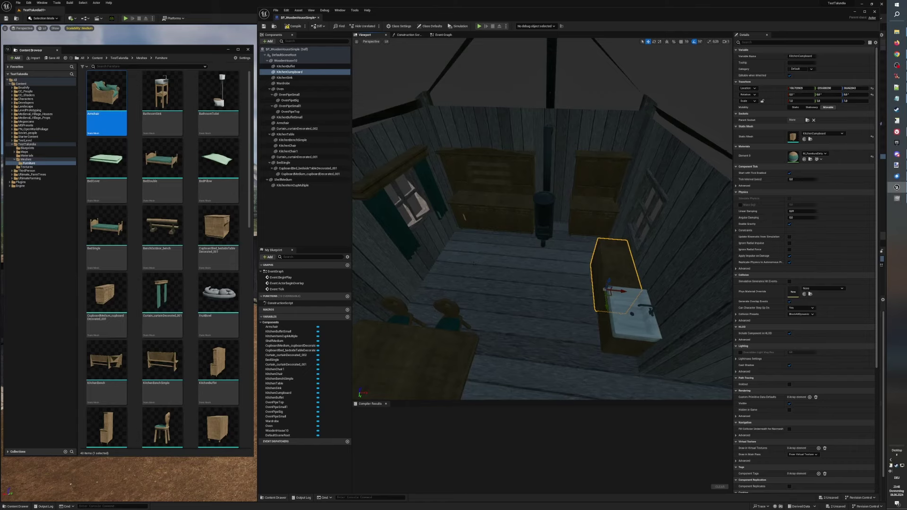
{"action": "right_click_drag", "start_coordinate": [474, 258], "coordinate": [380, 262]}
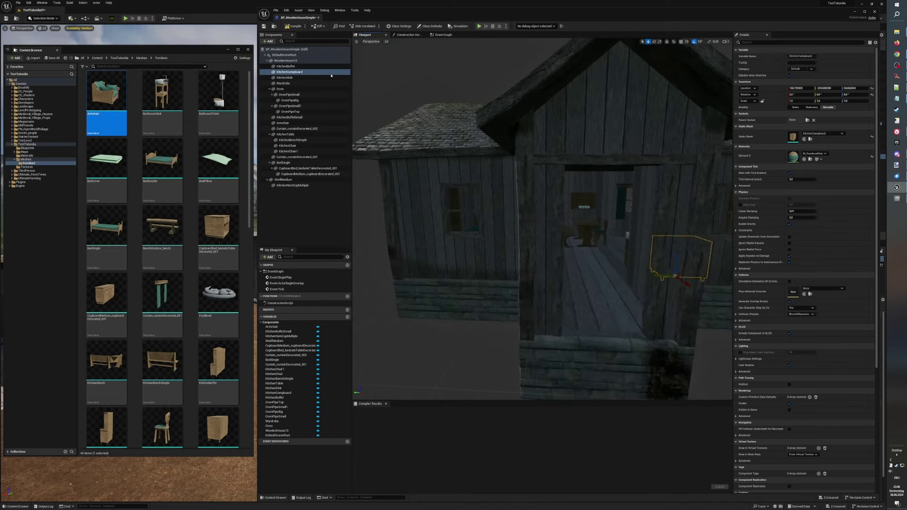
Compile and save BP_WoodenHouseSimple, then minimize the Blueprint editor to return to the level.
{"action": "left_click", "coordinate": [293, 27]}
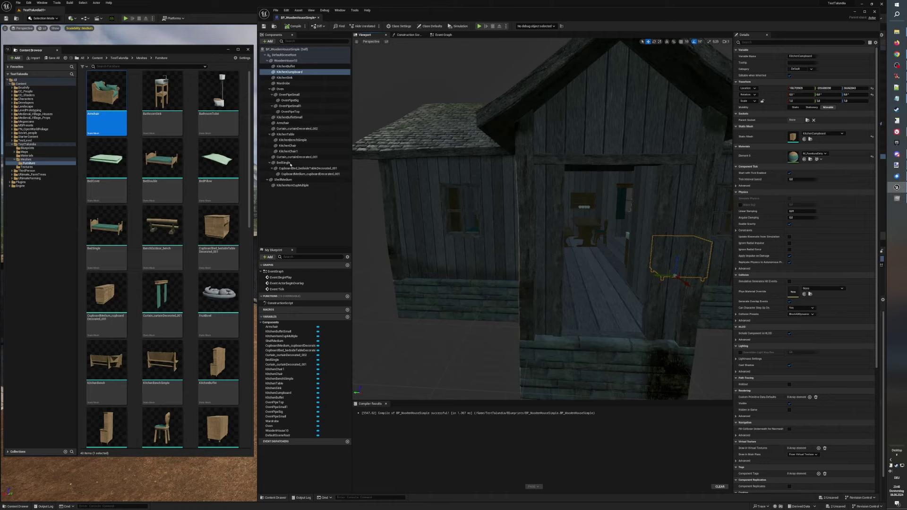
{"action": "left_click", "coordinate": [264, 26]}
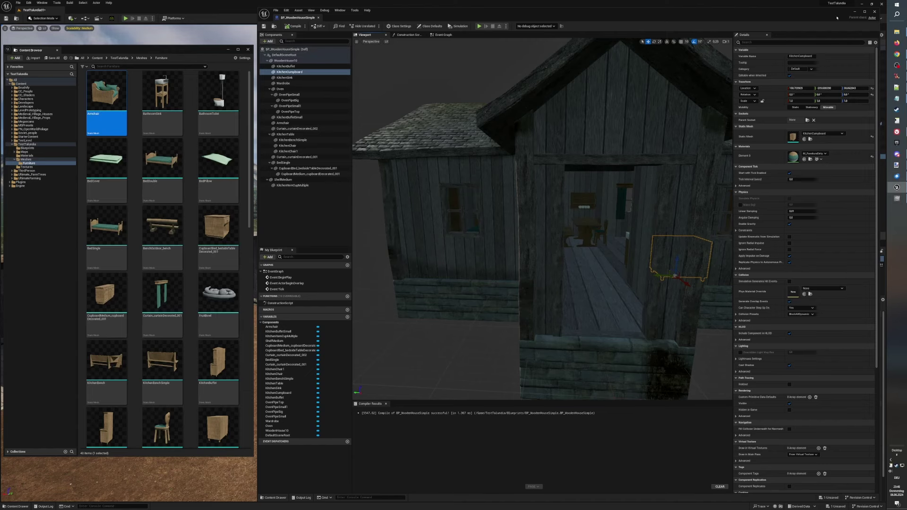
{"action": "left_click", "coordinate": [854, 12]}
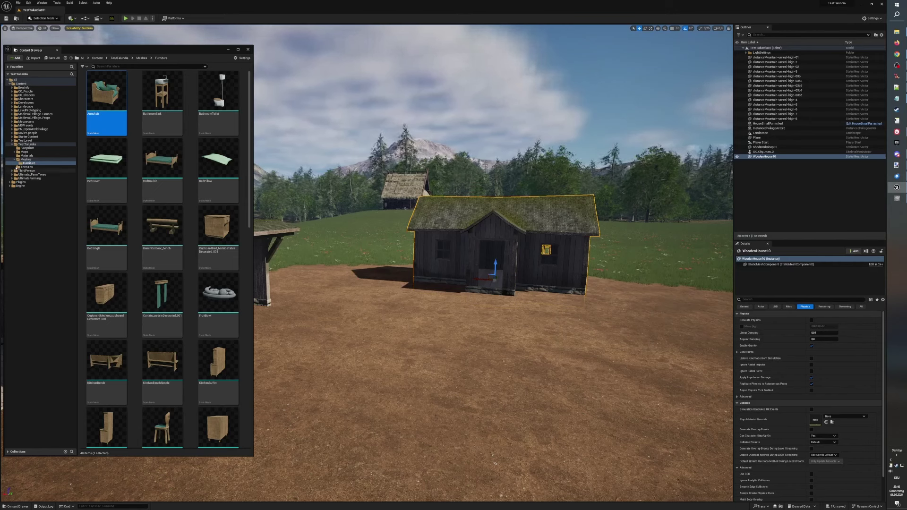
Replace WoodenHouse10 with BP_WoodenHouseSimple on the dirt clearing, rotated -90 degrees around Z.
{"action": "left_click", "coordinate": [25, 148]}
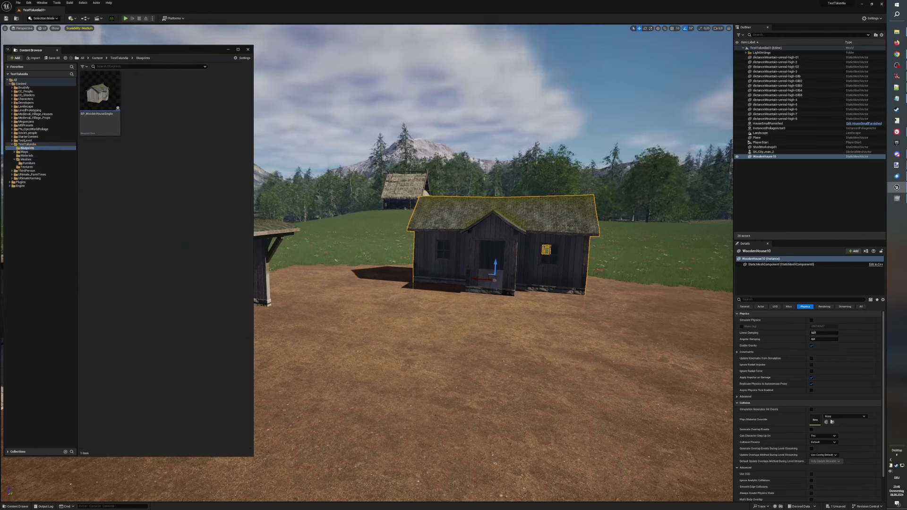
{"action": "key", "text": "Delete"}
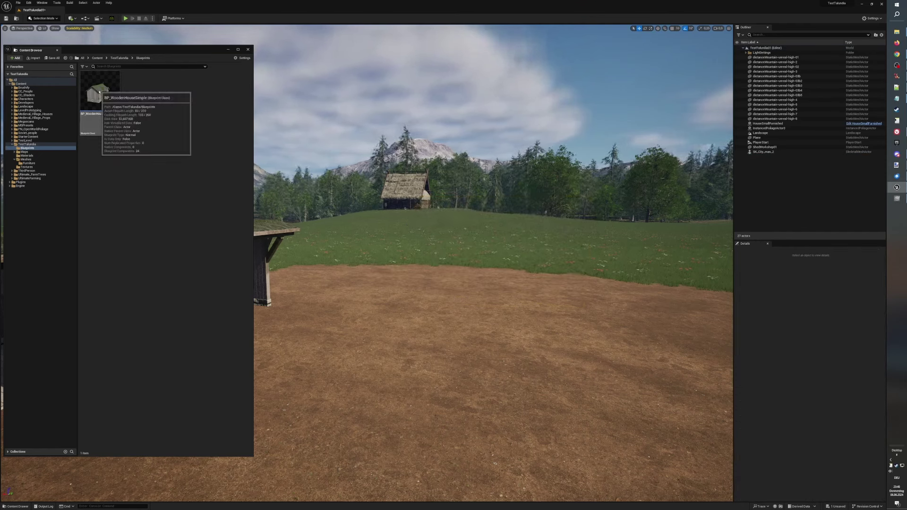
{"action": "left_click_drag", "start_coordinate": [99, 89], "coordinate": [456, 318]}
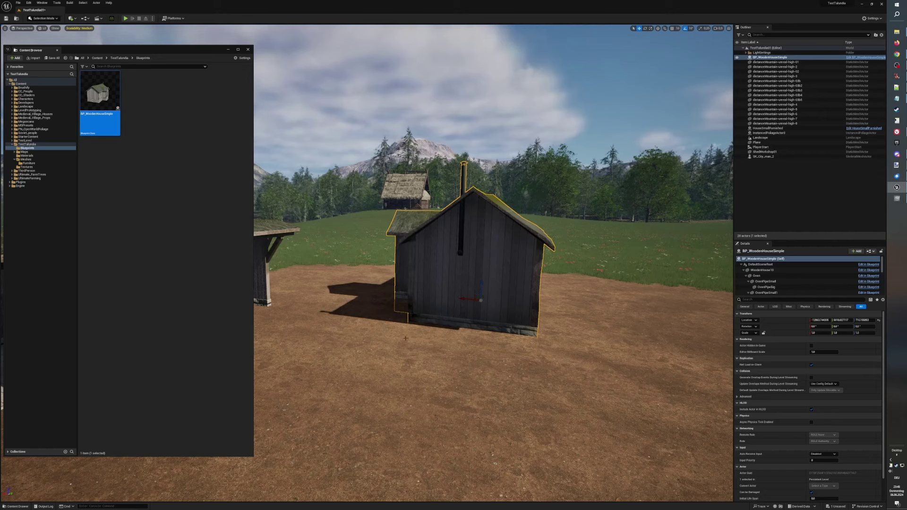
{"action": "key", "text": "e"}
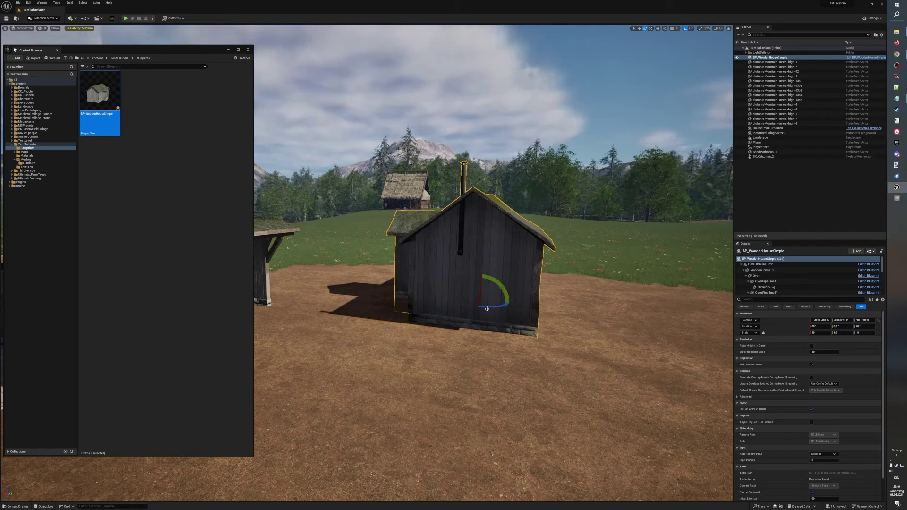
{"action": "left_click_drag", "start_coordinate": [487, 309], "coordinate": [477, 307]}
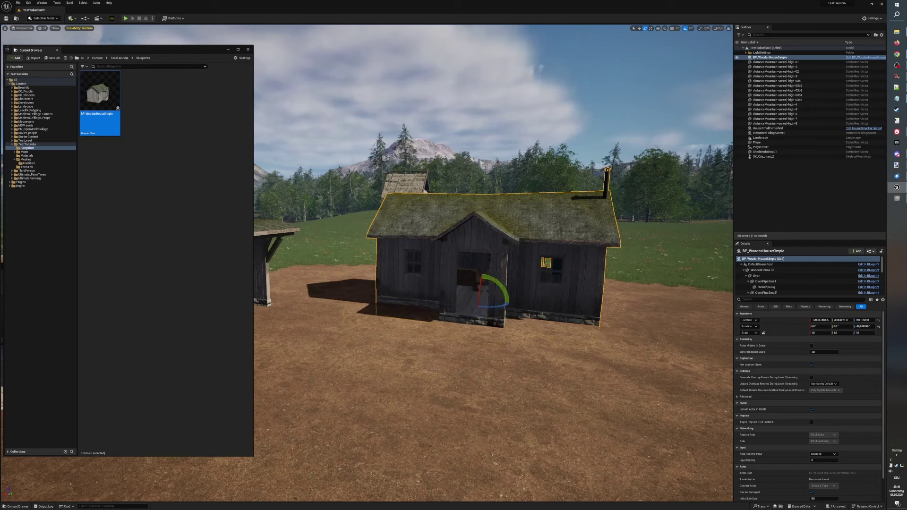
Move the new house right and back into position on the clearing.
{"action": "key", "text": "w"}
{"action": "scroll", "coordinate": [481, 322], "scroll_direction": "down", "scroll_amount": 3}
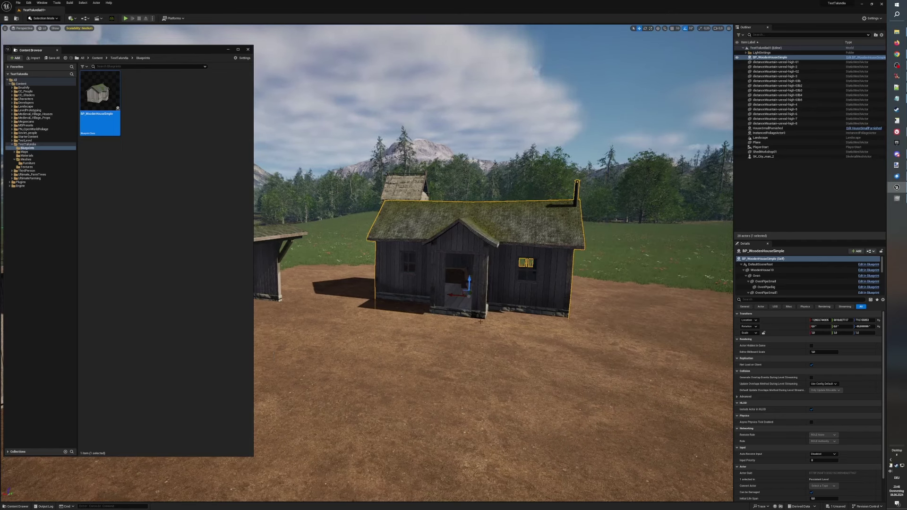
{"action": "scroll", "coordinate": [481, 322], "scroll_direction": "down", "scroll_amount": 3}
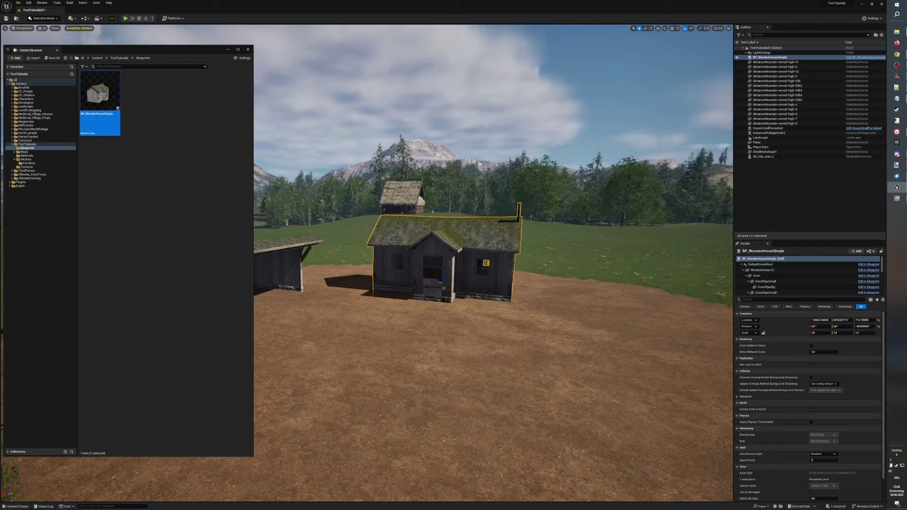
{"action": "right_click_drag", "start_coordinate": [480, 321], "coordinate": [408, 323]}
{"action": "key", "text": "d"}
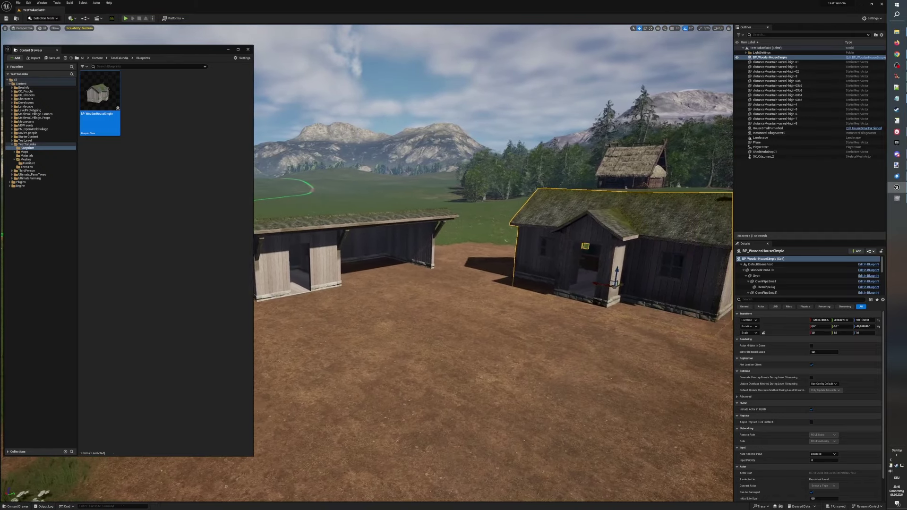
{"action": "key", "text": "f"}
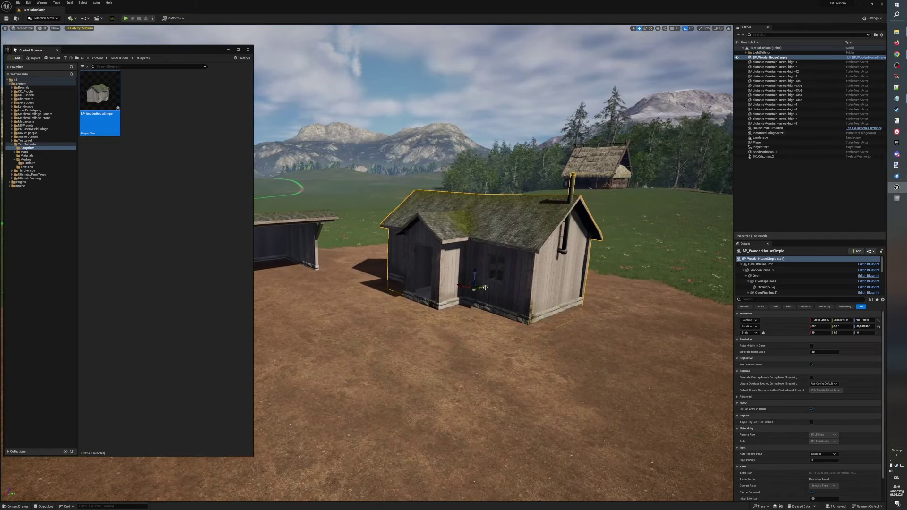
{"action": "mouse_move", "coordinate": [485, 287]}
{"action": "left_mouse_down"}
{"action": "mouse_move", "coordinate": [507, 277]}
{"action": "mouse_move", "coordinate": [499, 277]}
{"action": "left_mouse_up"}
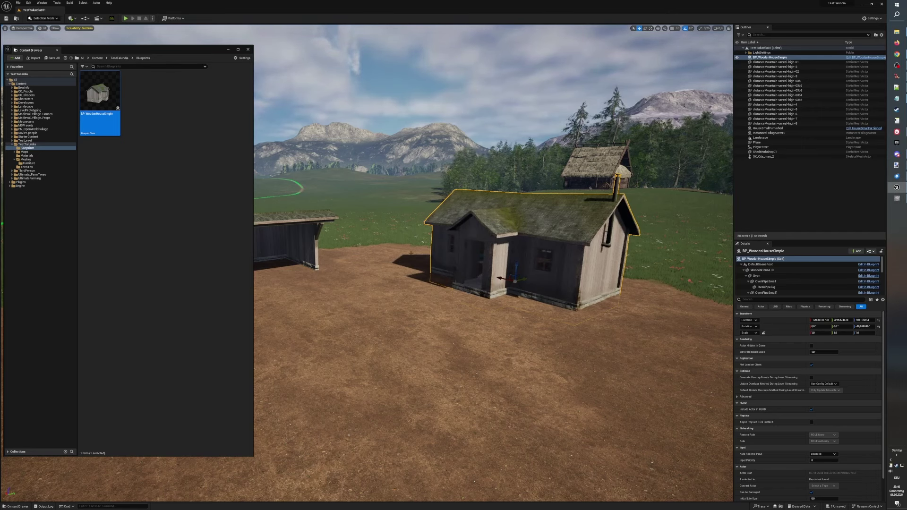
{"action": "key", "text": "a"}
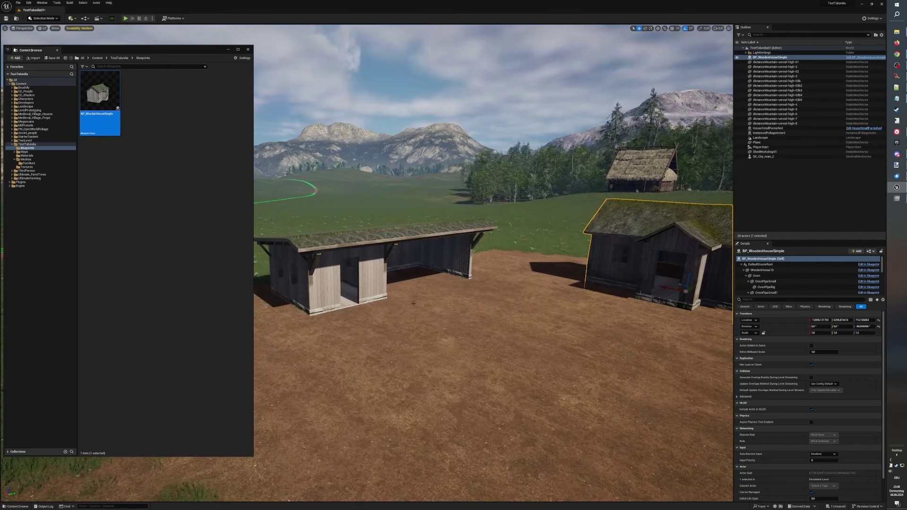
{"action": "right_click_drag", "start_coordinate": [499, 277], "coordinate": [567, 279]}
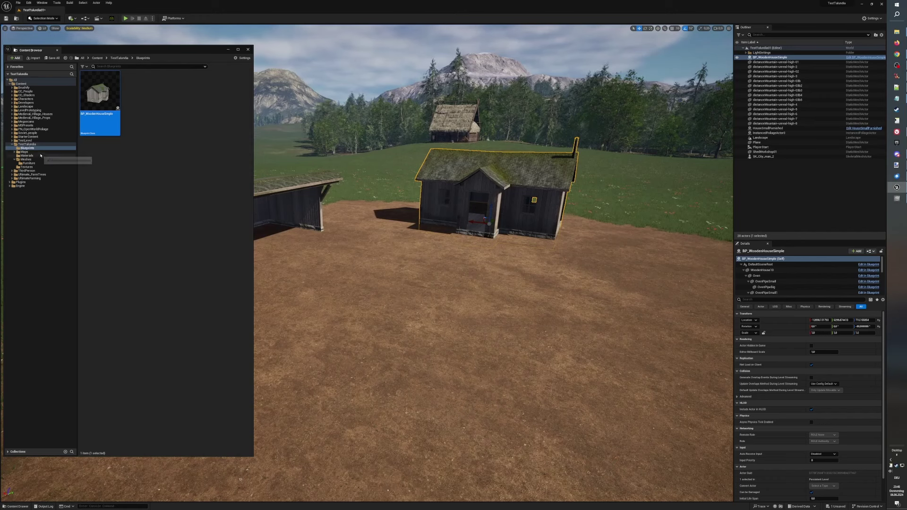
Browse Brushify > Meshes > Foliage > Trees > Maple and its Materials folder.
{"action": "left_click", "coordinate": [159, 136]}
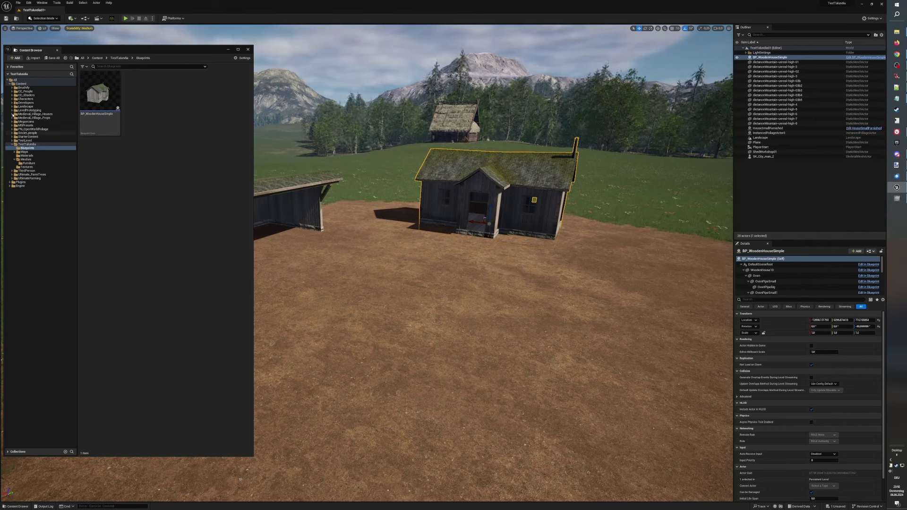
{"action": "left_click", "coordinate": [13, 88]}
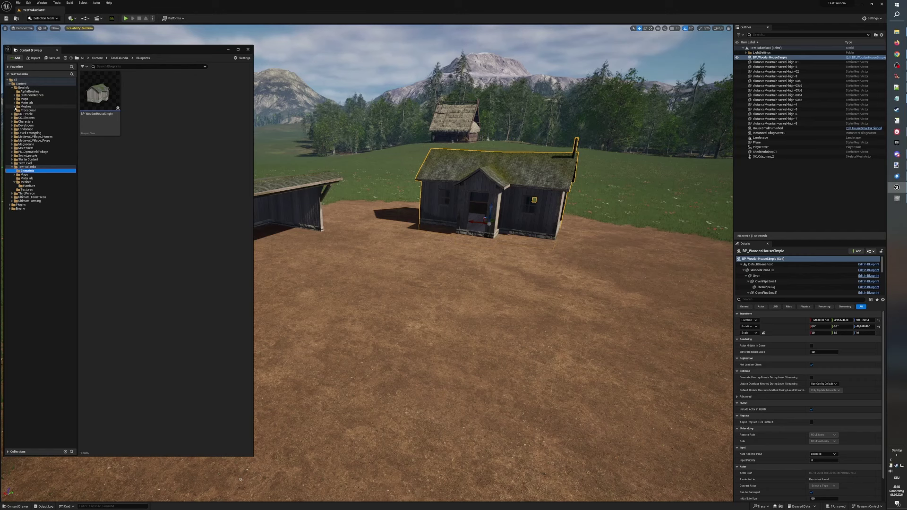
{"action": "left_click", "coordinate": [15, 108]}
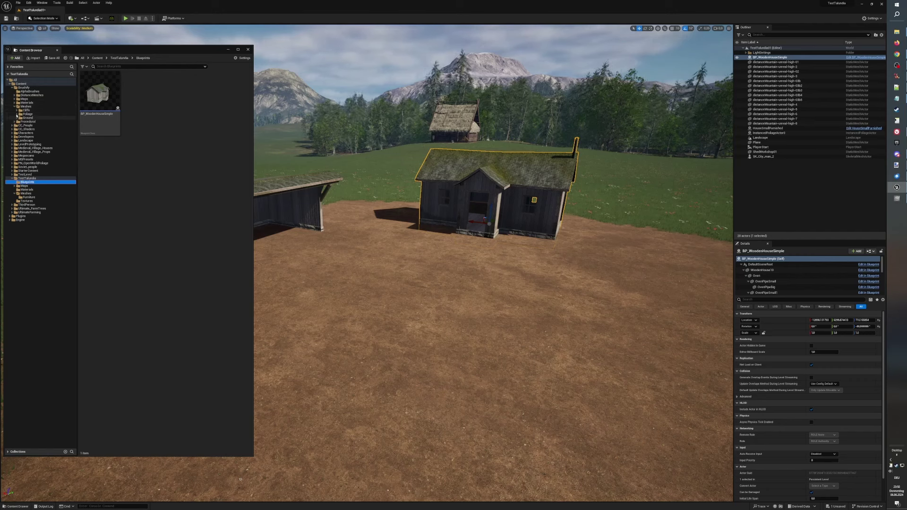
{"action": "left_click", "coordinate": [17, 115]}
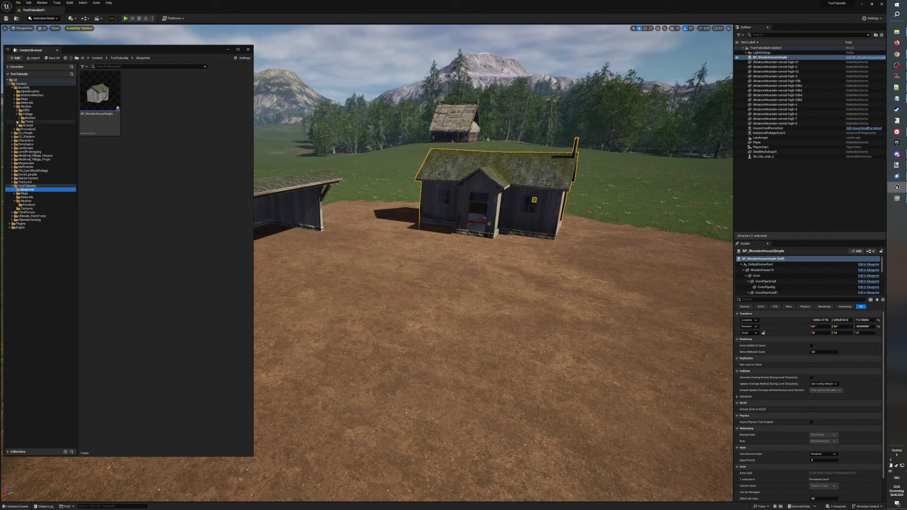
{"action": "left_click", "coordinate": [19, 122]}
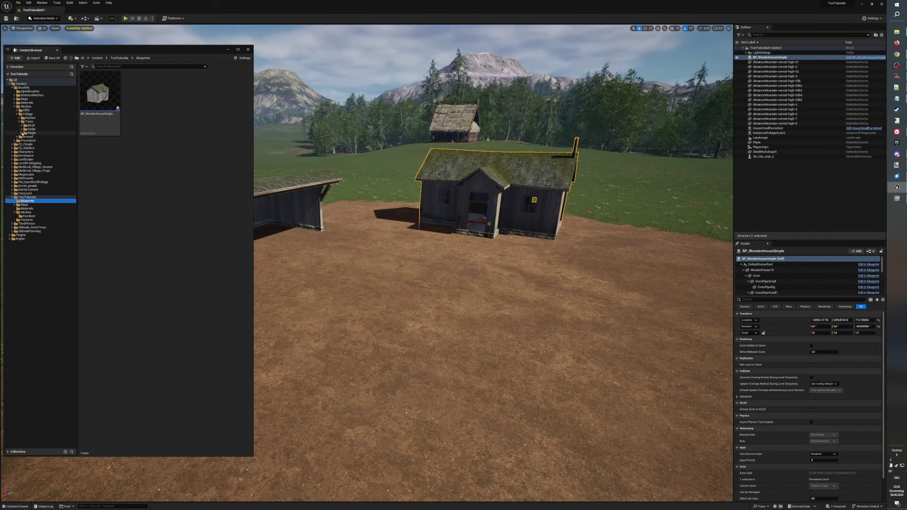
{"action": "left_click", "coordinate": [22, 133]}
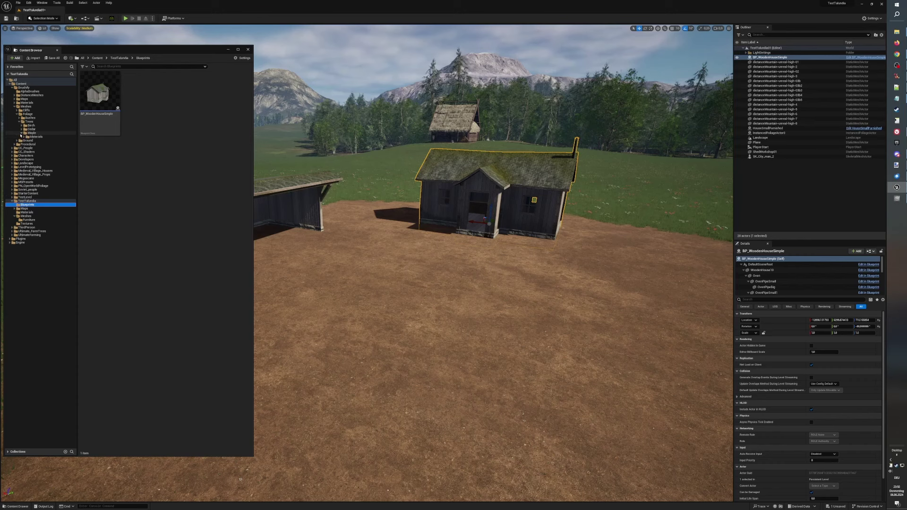
{"action": "left_click", "coordinate": [31, 133]}
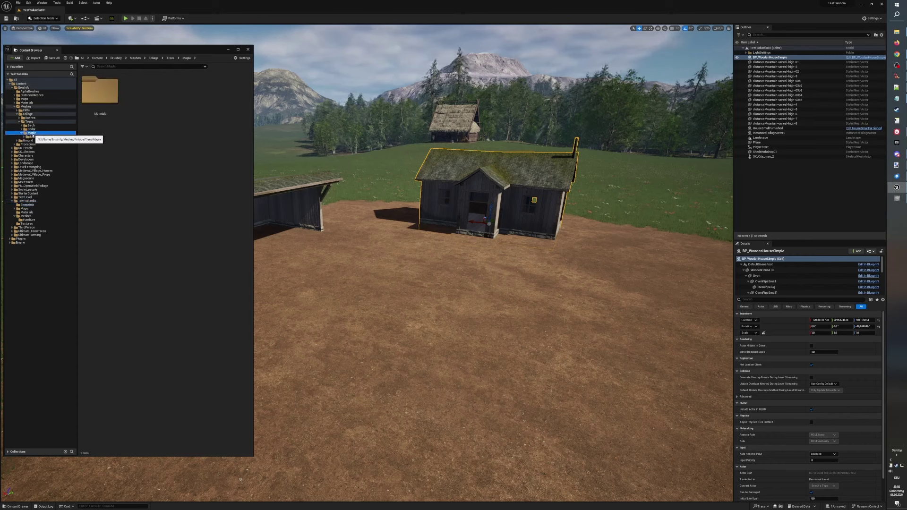
{"action": "left_click", "coordinate": [36, 136]}
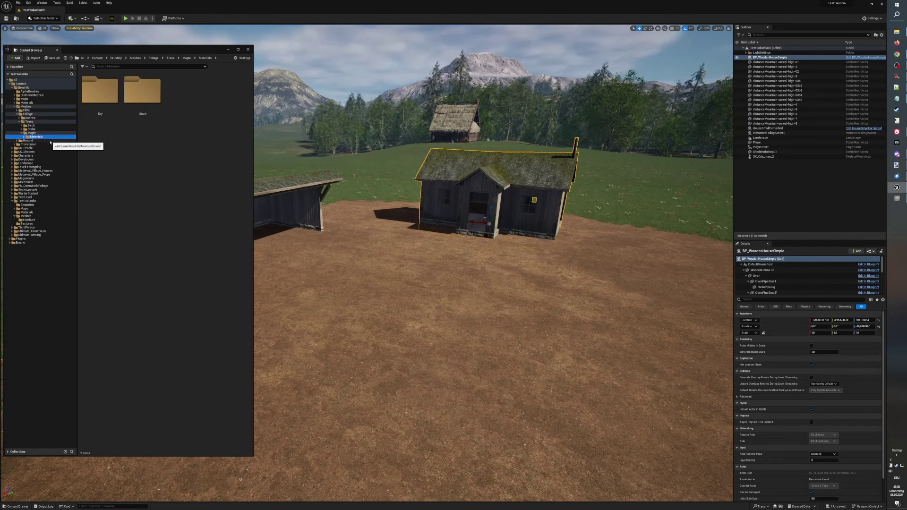
{"action": "left_click", "coordinate": [33, 106]}
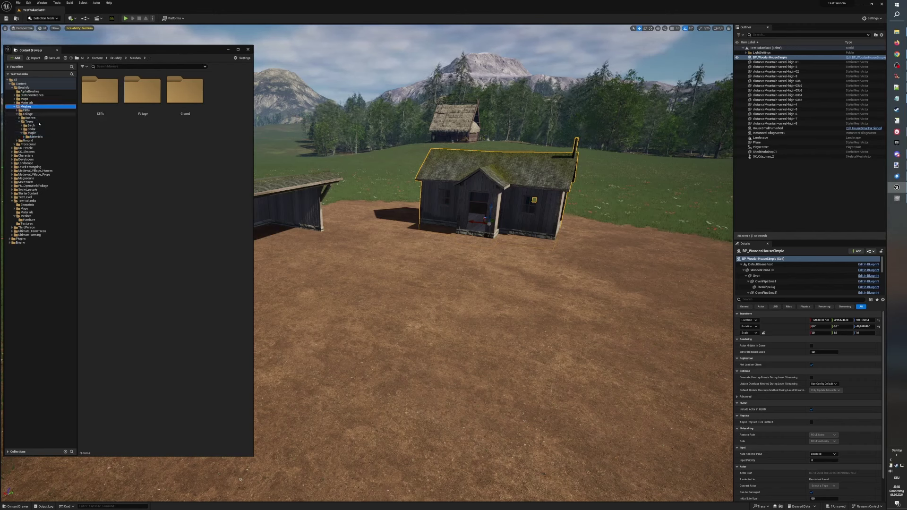
Look through the TestTalundia Meshes, Birch, Maple, Maps and TestLevel folders.
{"action": "left_click", "coordinate": [29, 217]}
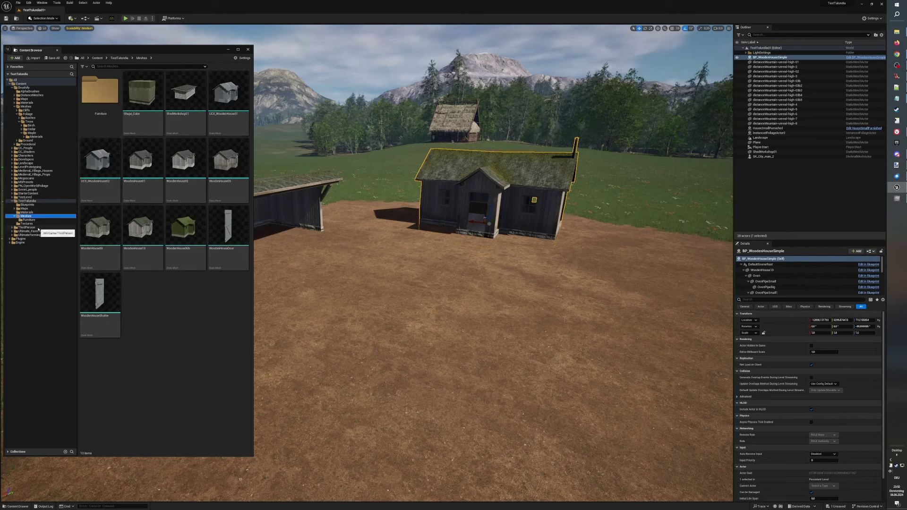
{"action": "left_click", "coordinate": [31, 126]}
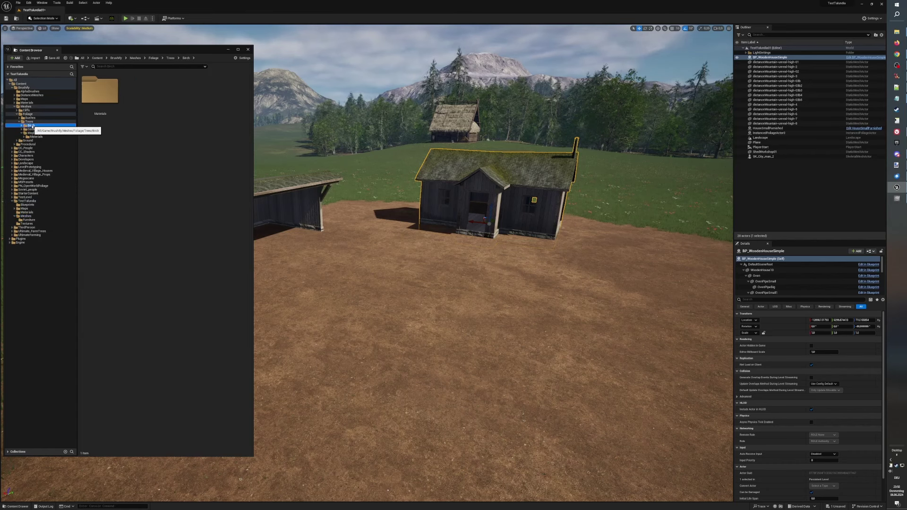
{"action": "left_click", "coordinate": [22, 126]}
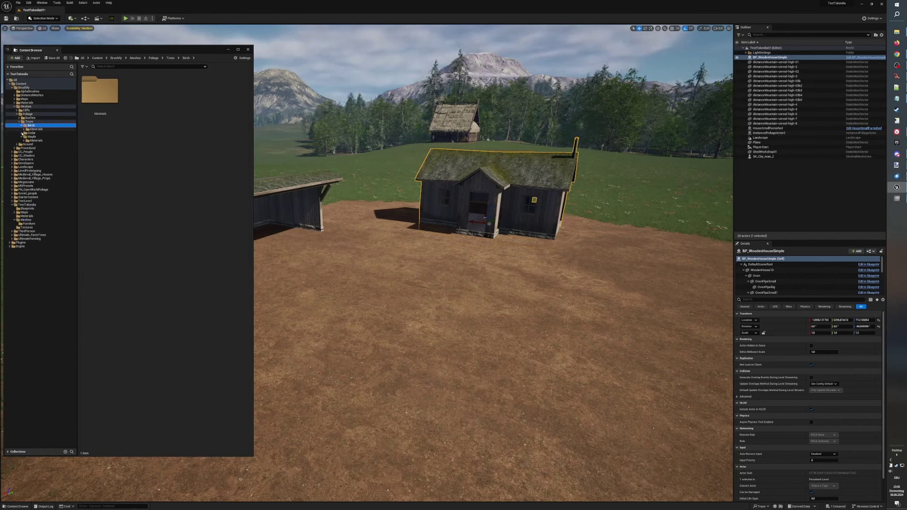
{"action": "left_click", "coordinate": [27, 130]}
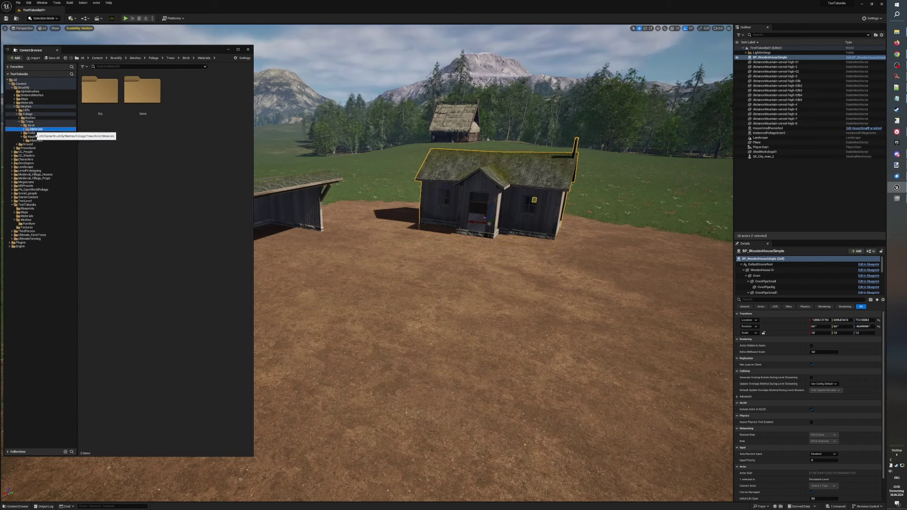
{"action": "left_click", "coordinate": [32, 137]}
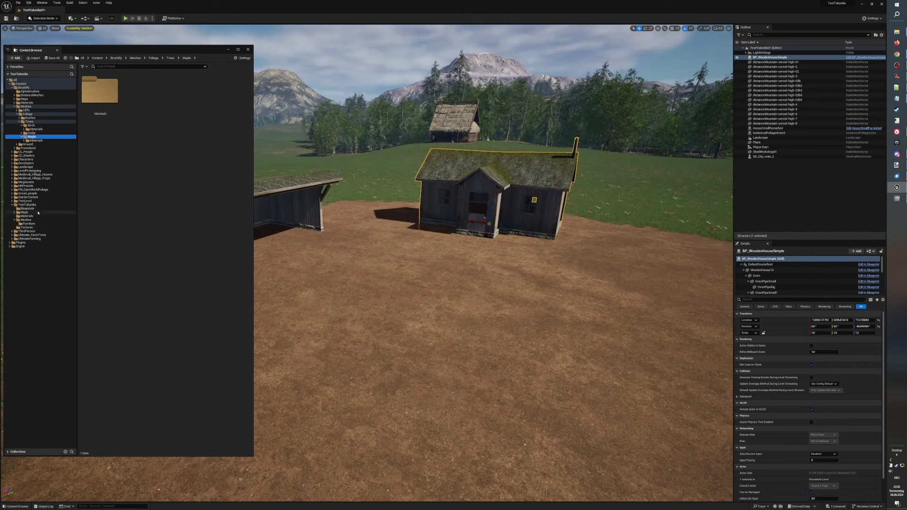
{"action": "left_click", "coordinate": [37, 212]}
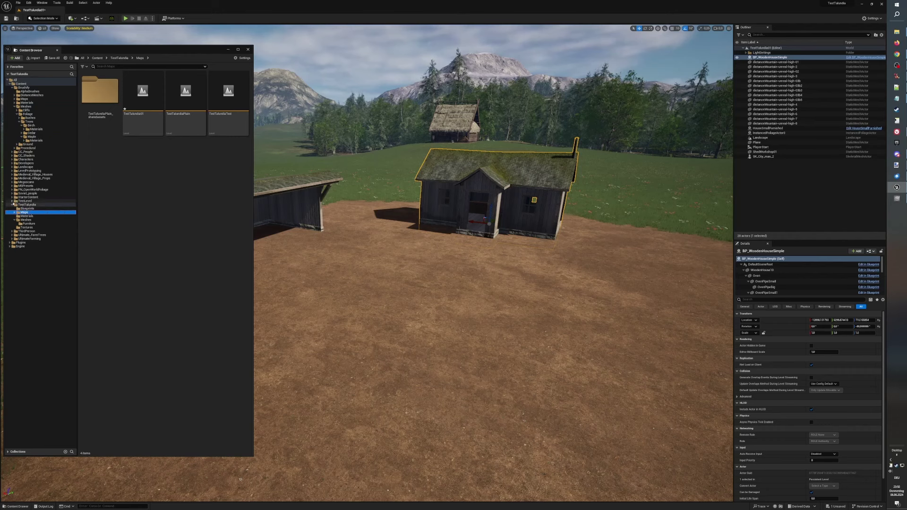
{"action": "left_click", "coordinate": [12, 202]}
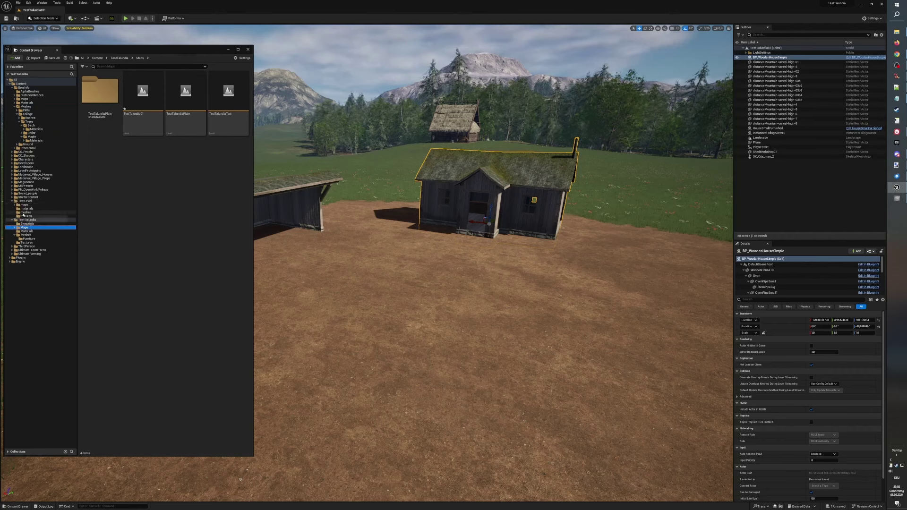
{"action": "left_click", "coordinate": [24, 213]}
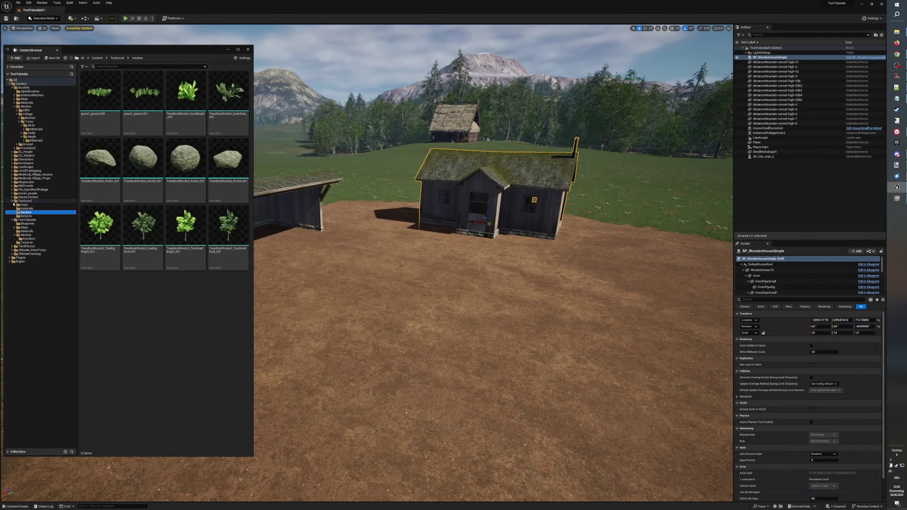
{"action": "left_click", "coordinate": [13, 201]}
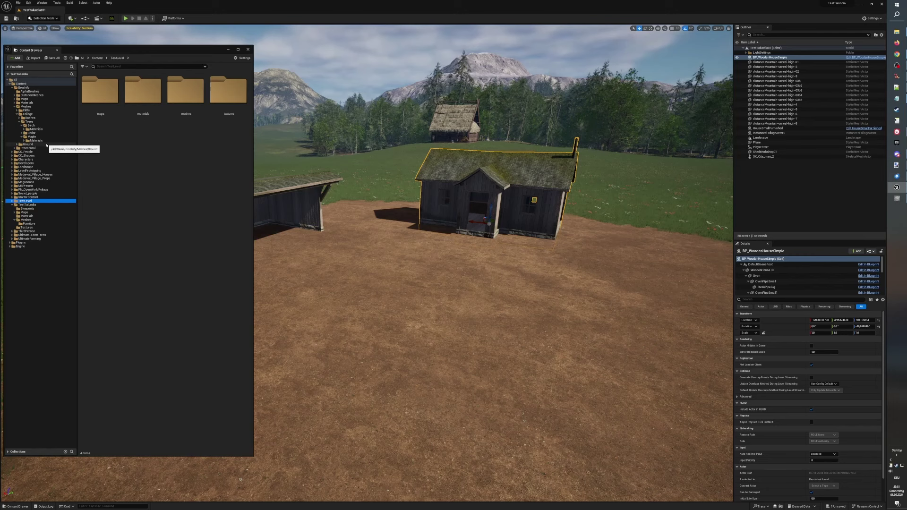
Expand Landscape > Foliage > Trees and list the Maple folder's S_Maple meshes.
{"action": "left_click", "coordinate": [12, 167]}
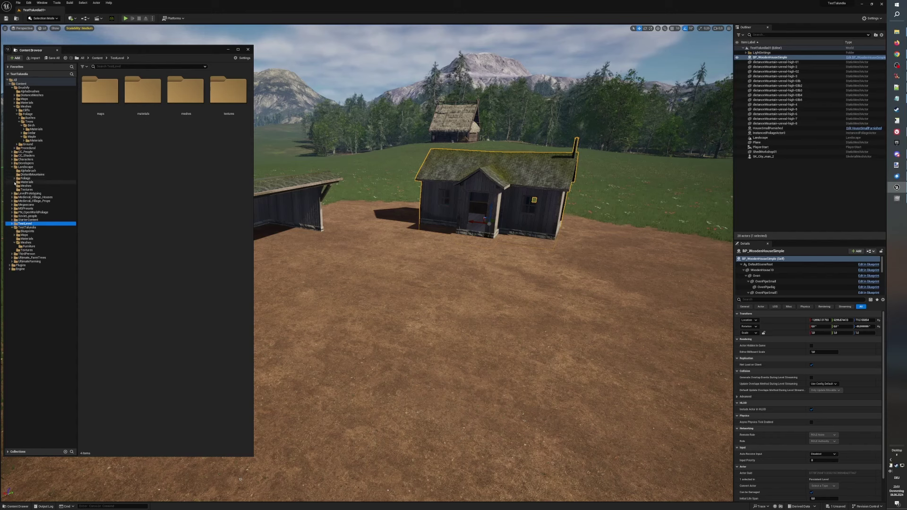
{"action": "left_click", "coordinate": [14, 179]}
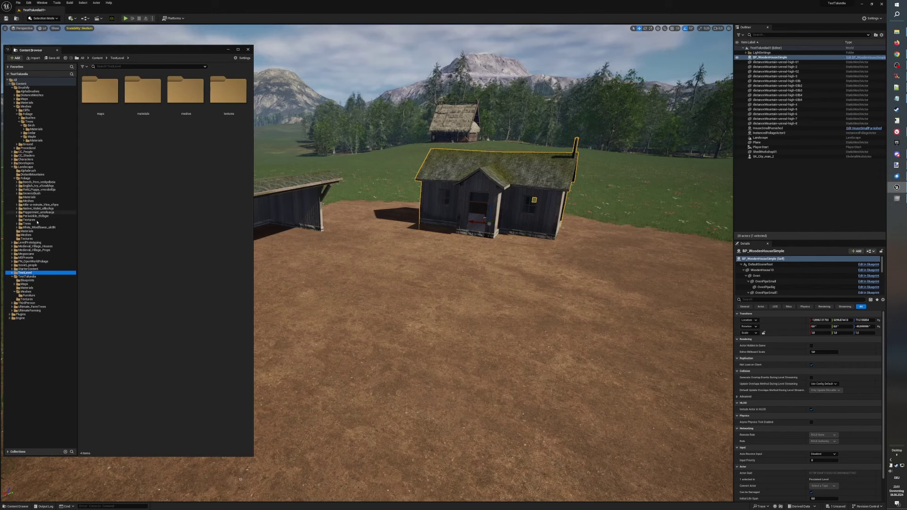
{"action": "left_click", "coordinate": [17, 225]}
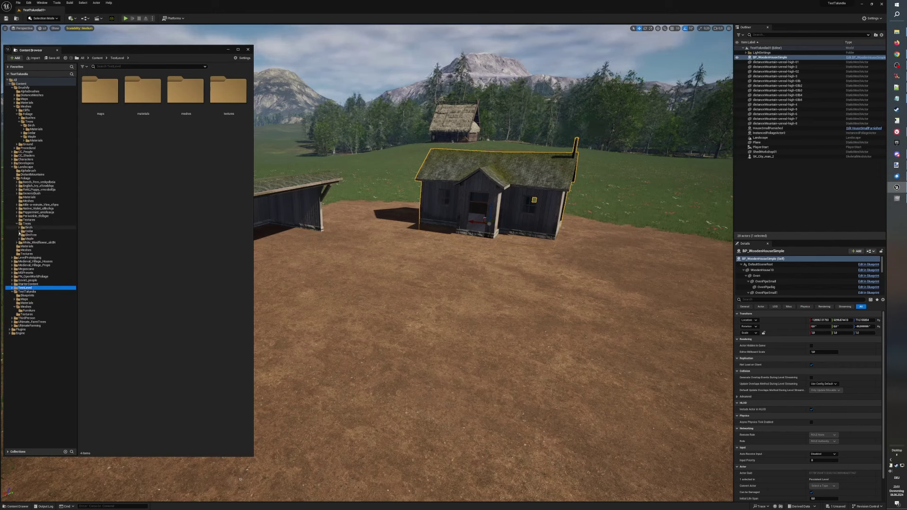
{"action": "left_click", "coordinate": [19, 238]}
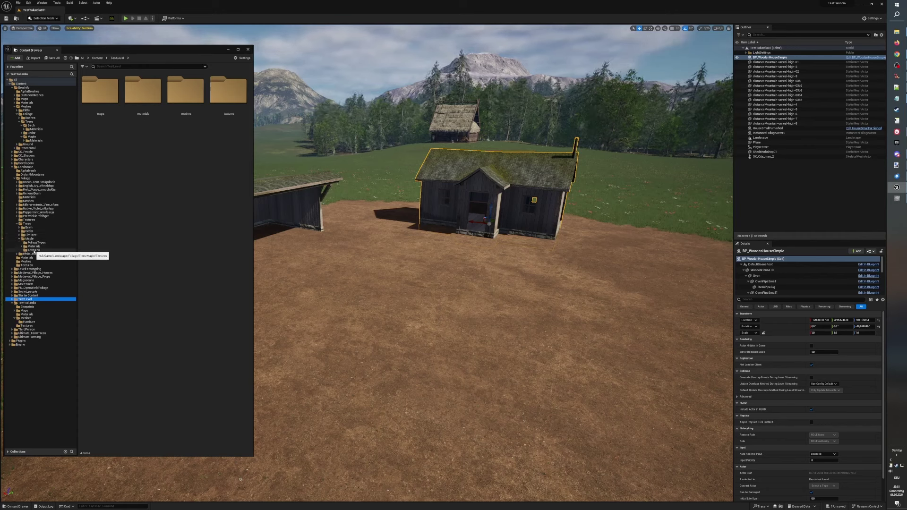
{"action": "left_click", "coordinate": [31, 239]}
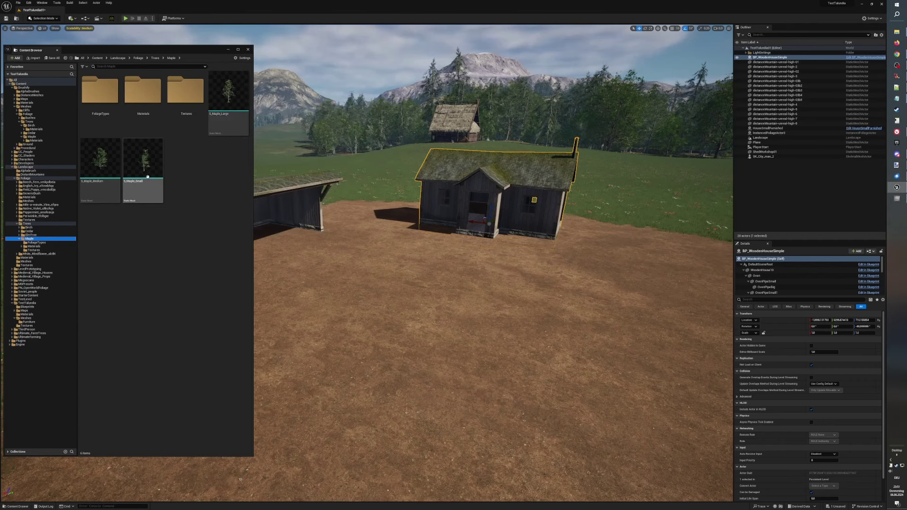
{"action": "key", "text": "Down"}
{"action": "key", "text": "Down"}
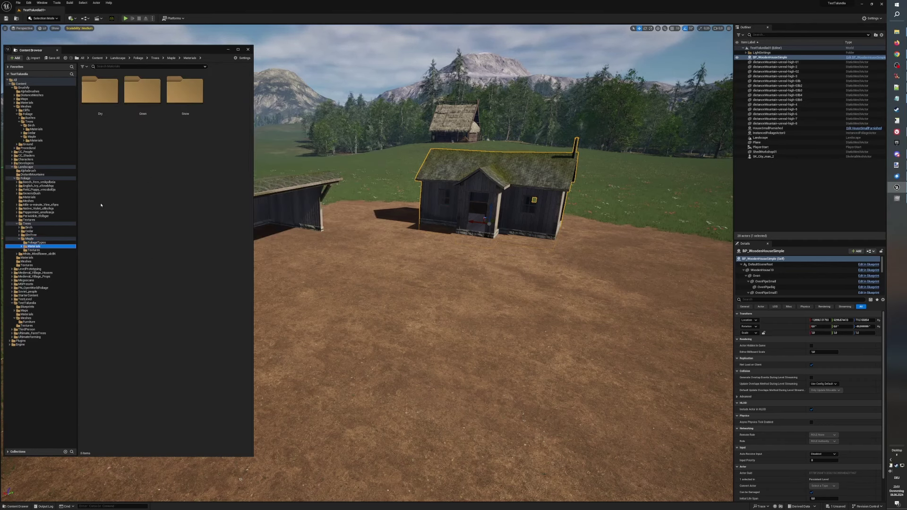
{"action": "left_click", "coordinate": [41, 239]}
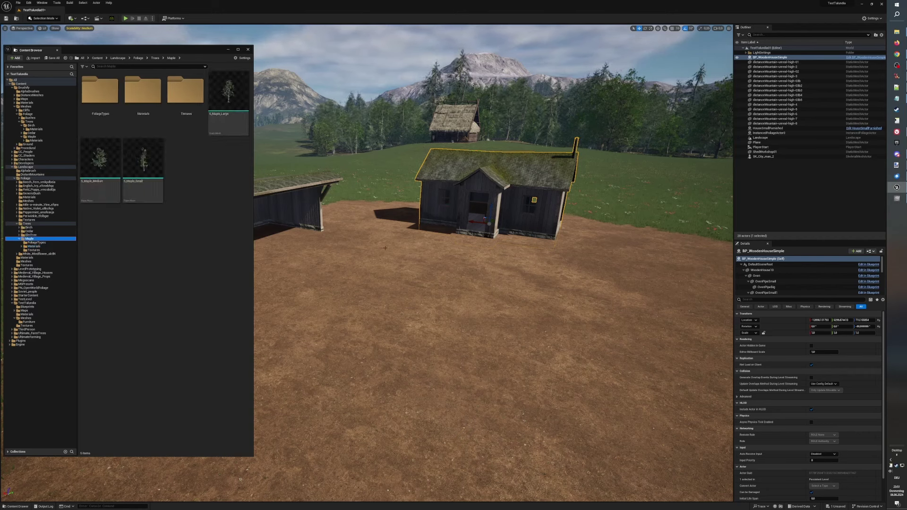
{"action": "key", "text": "Down"}
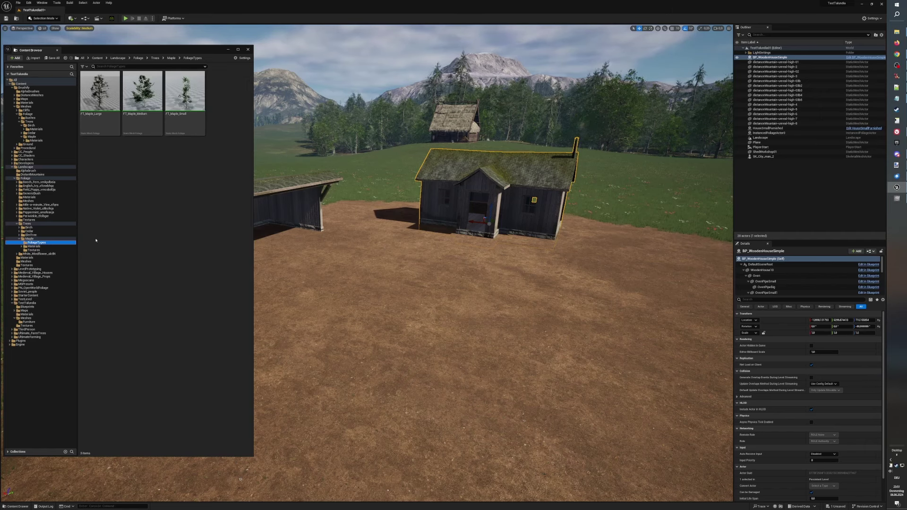
{"action": "left_click", "coordinate": [43, 238]}
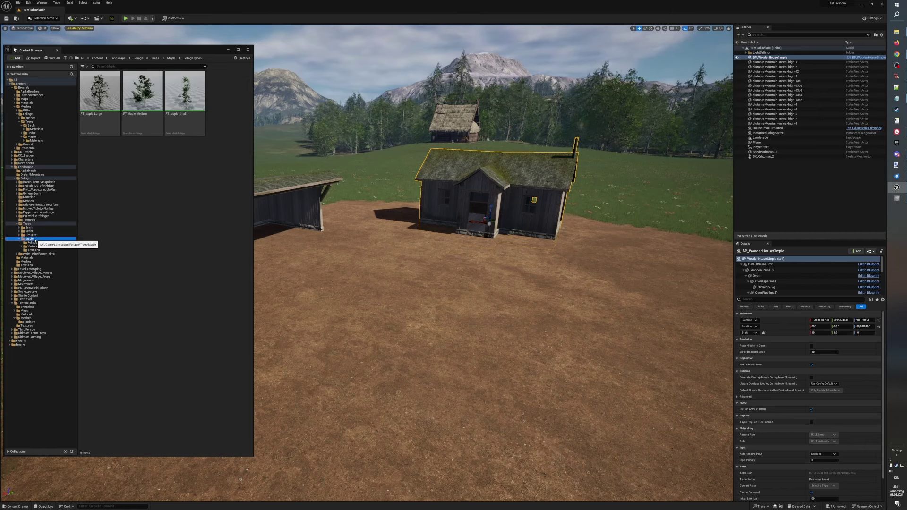
Restore the maximized editor, frame the dirt clearing, and select the large maple mesh.
{"action": "double_click", "coordinate": [407, 8]}
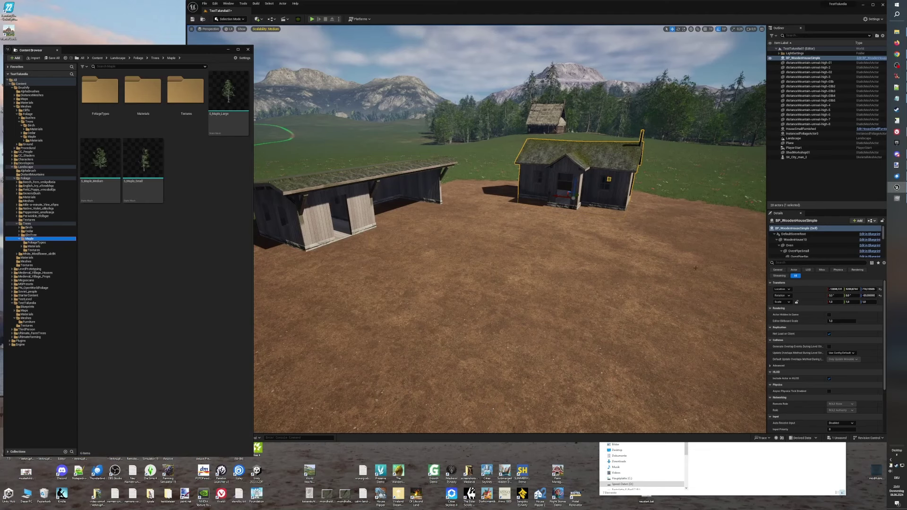
{"action": "left_click", "coordinate": [873, 5]}
{"action": "left_click", "coordinate": [483, 332]}
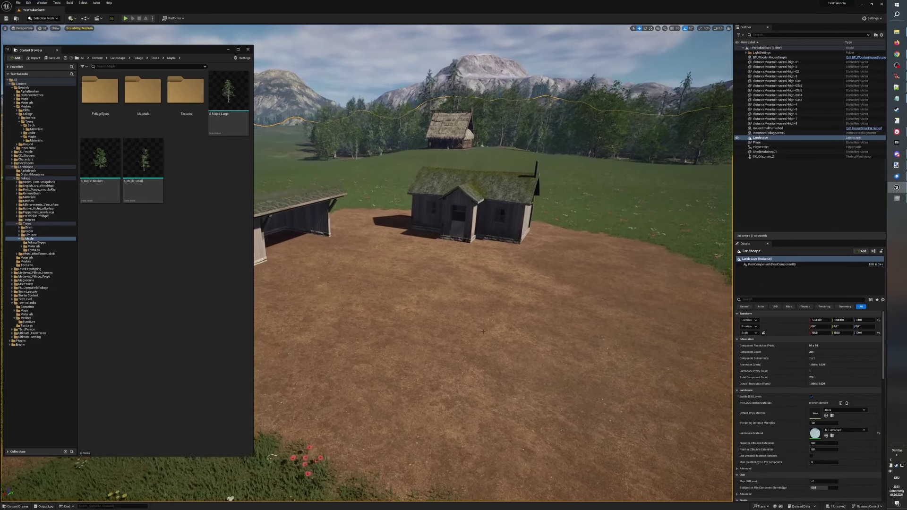
{"action": "scroll", "coordinate": [483, 331], "scroll_direction": "down", "scroll_amount": 4}
{"action": "key", "text": "a"}
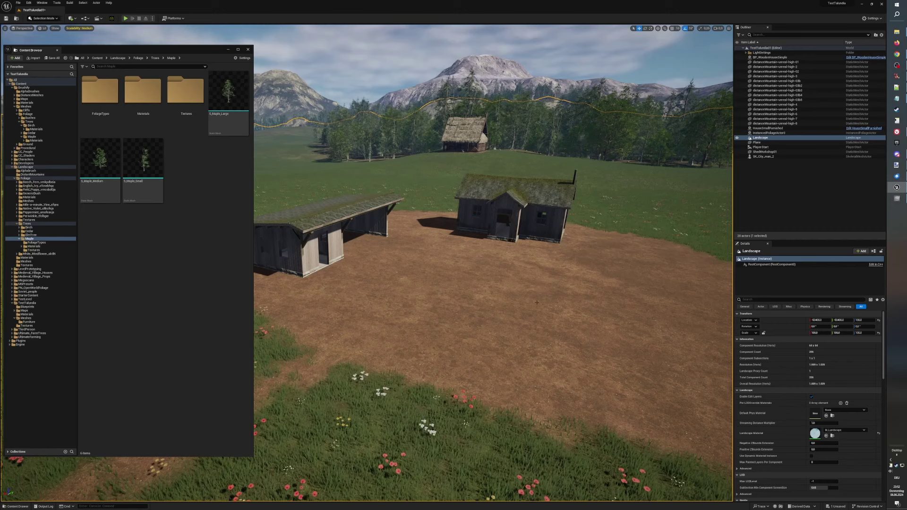
{"action": "left_click", "coordinate": [238, 98]}
Place the large maple beside the house, then add S_Maple_Medium on the clearing.
{"action": "left_click_drag", "start_coordinate": [539, 299], "coordinate": [547, 306]}
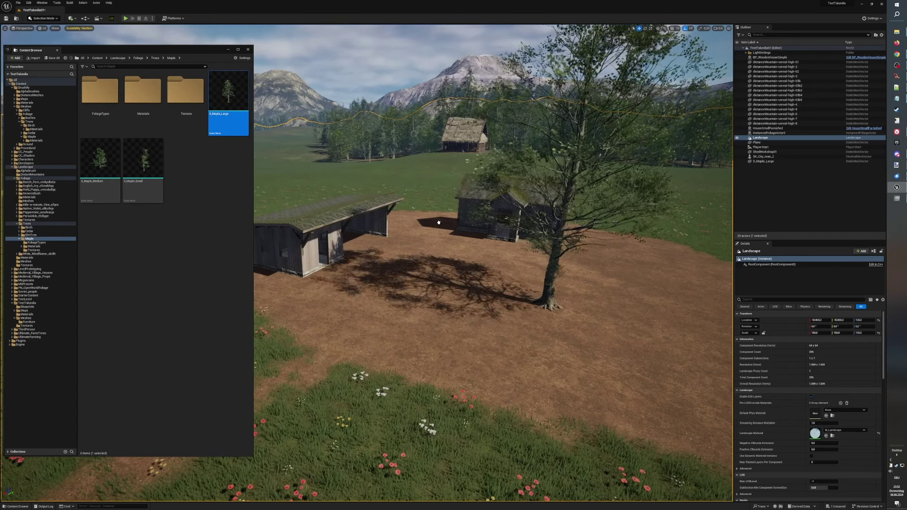
{"action": "left_click_drag", "start_coordinate": [438, 222], "coordinate": [446, 212]}
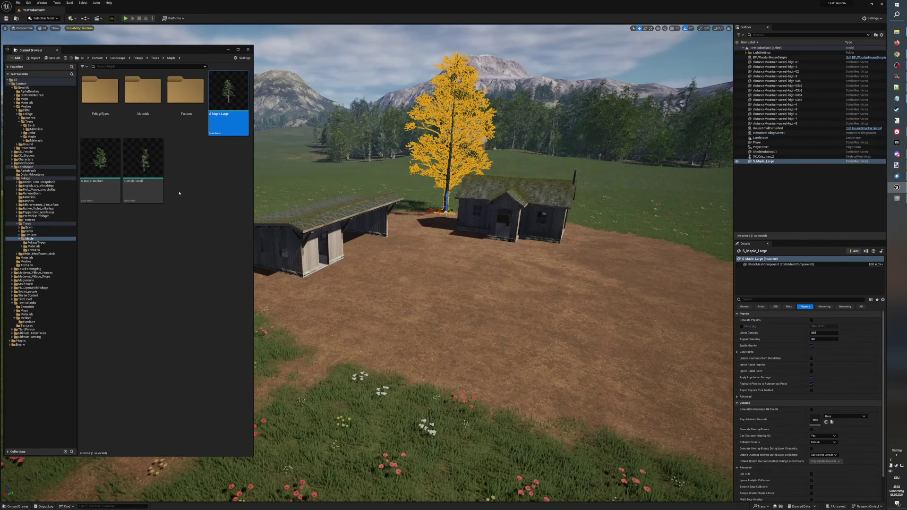
{"action": "left_click", "coordinate": [100, 160]}
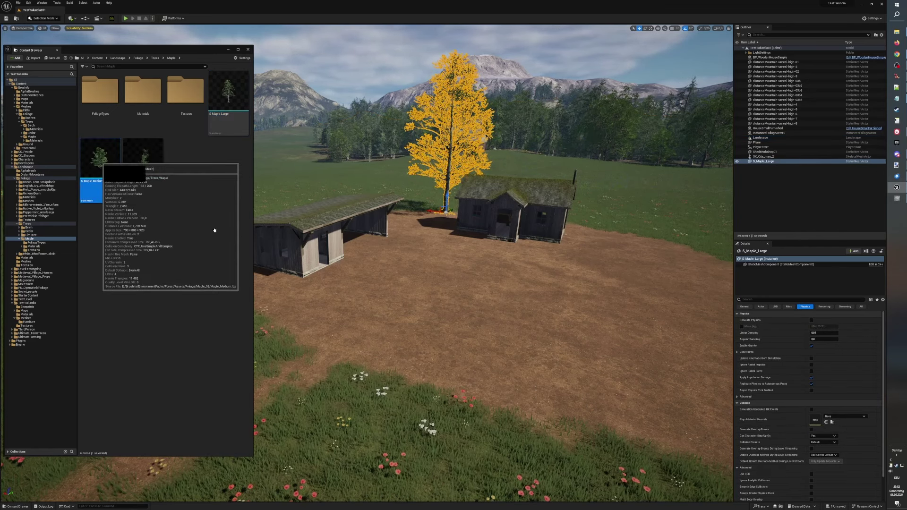
{"action": "left_click_drag", "start_coordinate": [545, 299], "coordinate": [560, 294]}
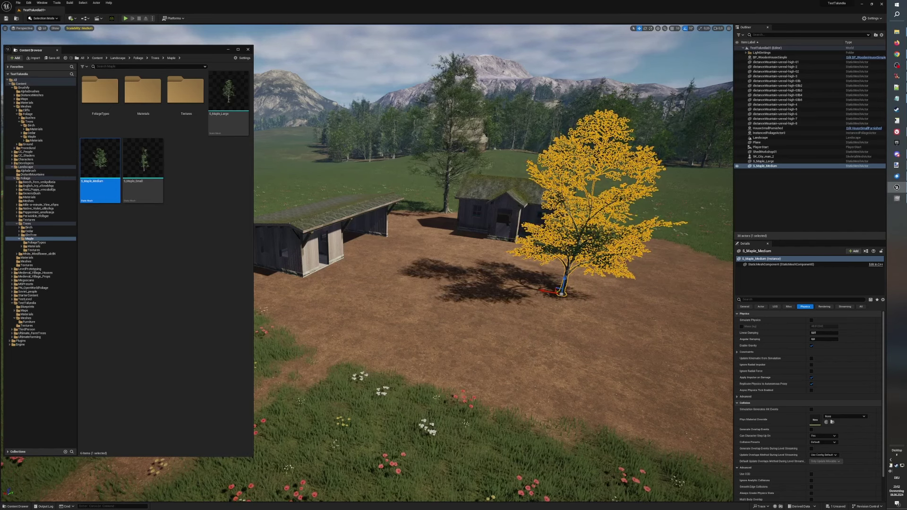
{"action": "key", "text": "Escape"}
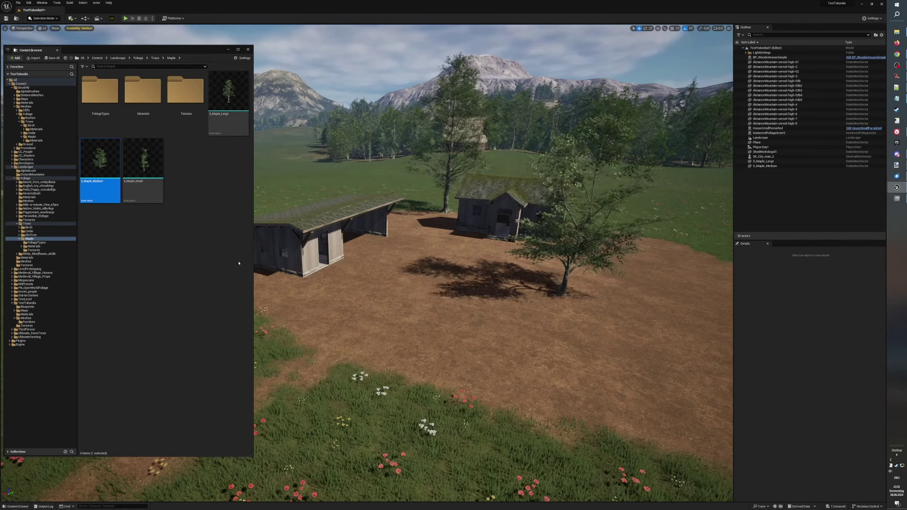
Drop BenchOutdoor_bench from the Furniture folder into the level near the house.
{"action": "left_click", "coordinate": [40, 322]}
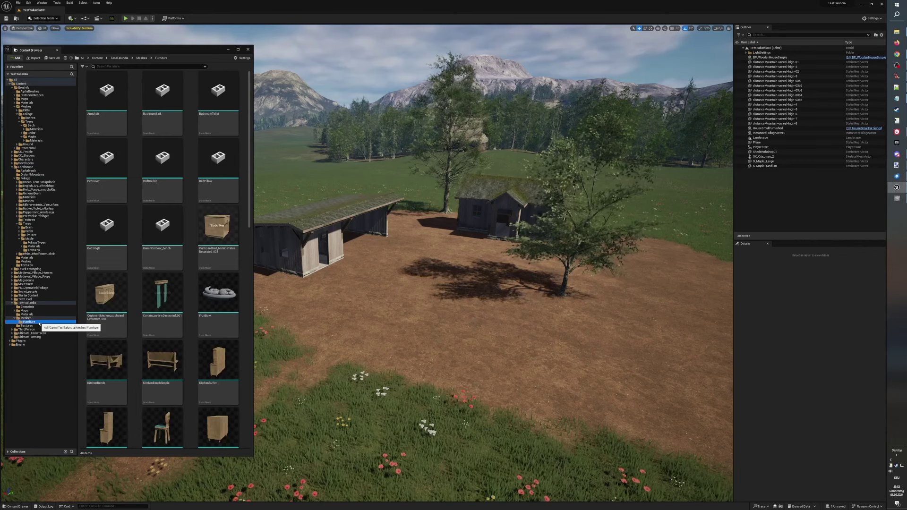
{"action": "left_click", "coordinate": [159, 228]}
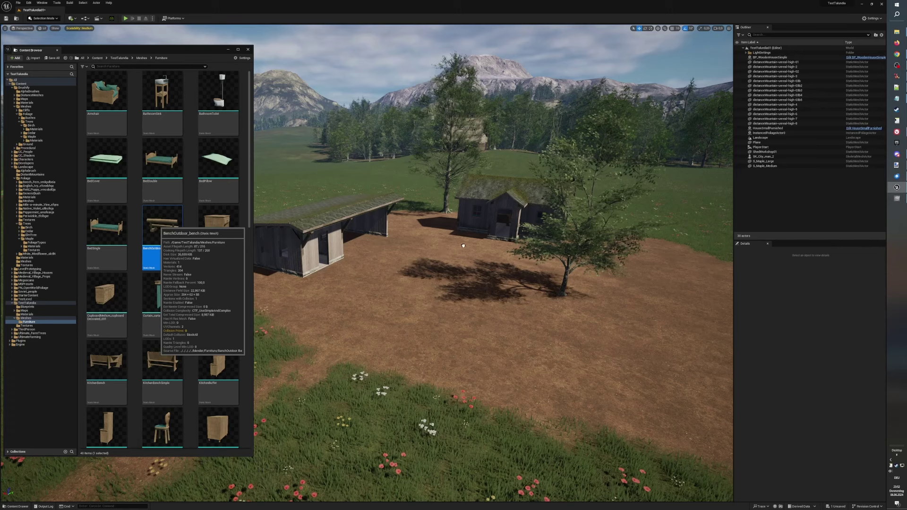
{"action": "left_click_drag", "start_coordinate": [463, 245], "coordinate": [465, 242]}
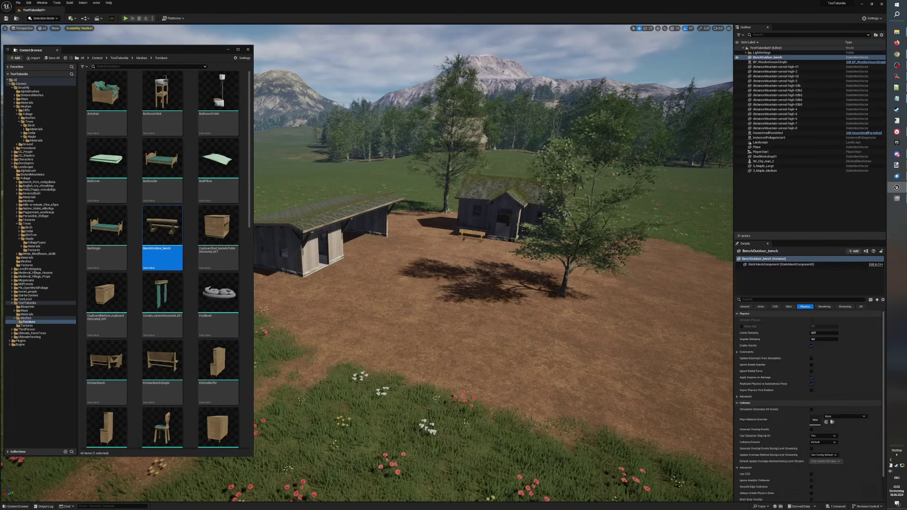
{"action": "right_click_drag", "start_coordinate": [465, 241], "coordinate": [557, 245]}
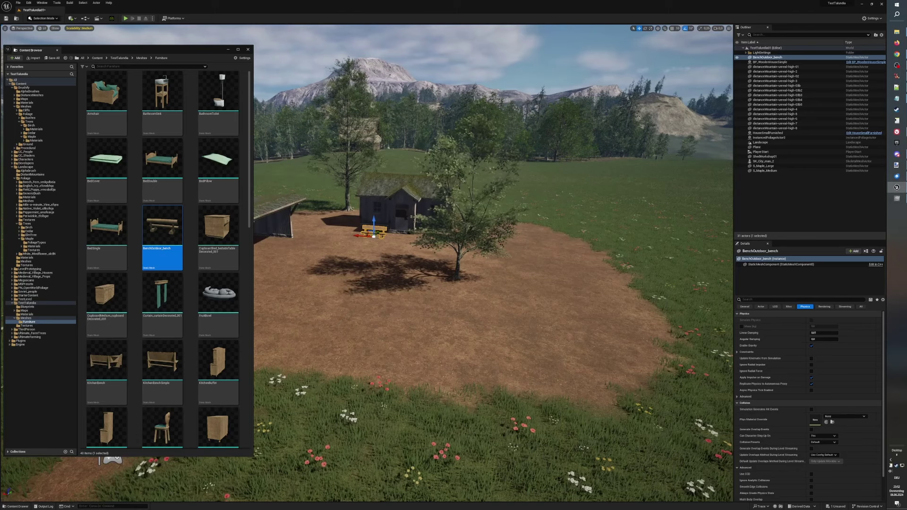
{"action": "key", "text": "a"}
{"action": "key", "text": "a"}
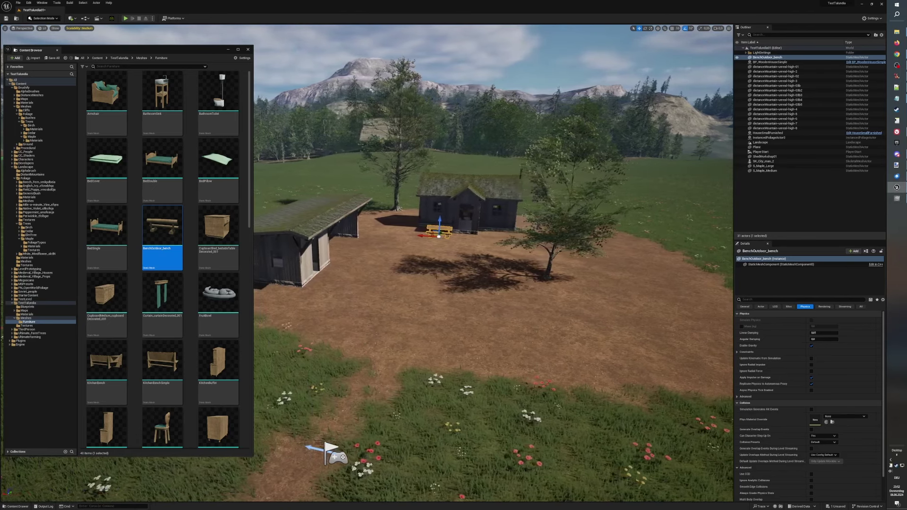
{"action": "scroll", "coordinate": [437, 277], "scroll_direction": "up", "scroll_amount": 8}
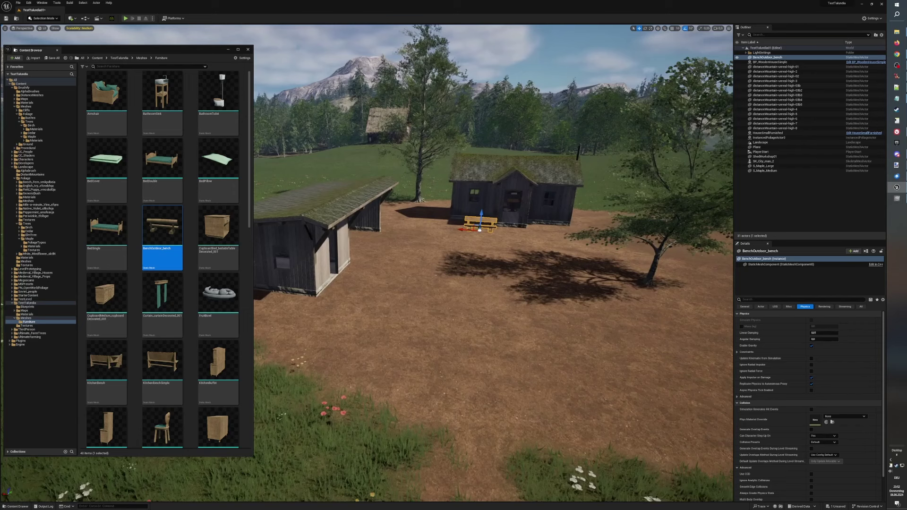
{"action": "scroll", "coordinate": [436, 276], "scroll_direction": "up", "scroll_amount": 2}
{"action": "middle_click_drag", "start_coordinate": [436, 277], "coordinate": [512, 209]}
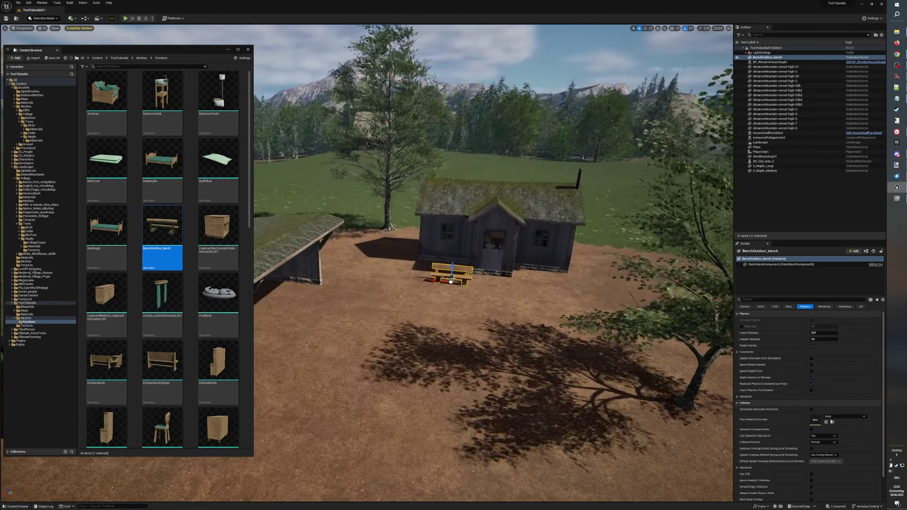
Move the bench back against the house front and nudge it slightly left.
{"action": "left_click_drag", "start_coordinate": [451, 281], "coordinate": [451, 263]}
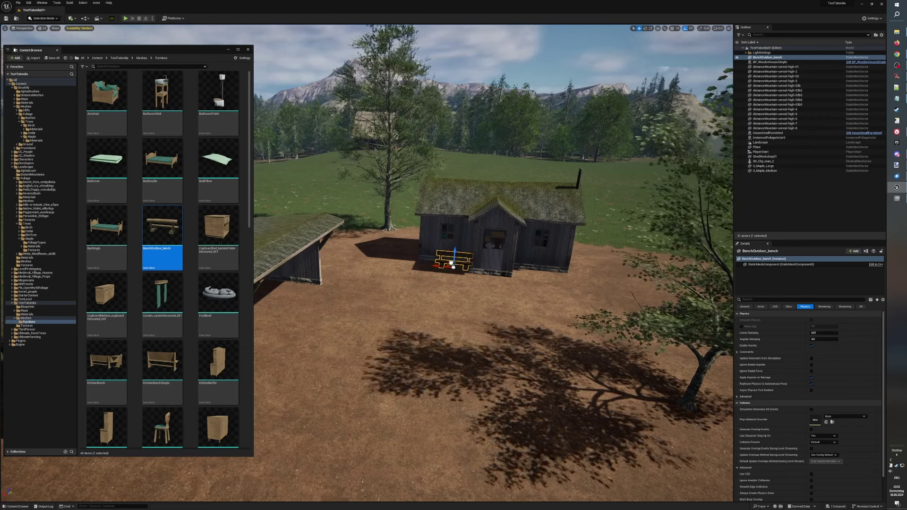
{"action": "left_click_drag", "start_coordinate": [436, 267], "coordinate": [429, 267]}
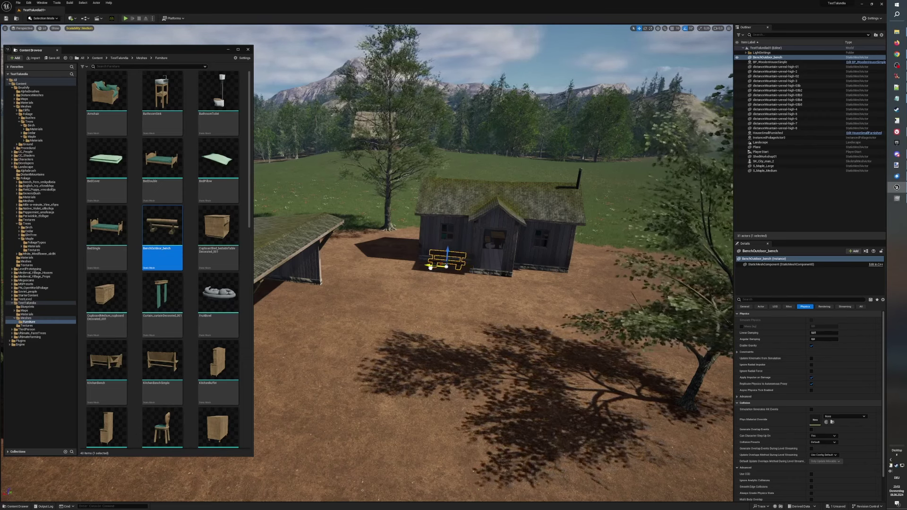
{"action": "key", "text": "s"}
{"action": "right_click_drag", "start_coordinate": [450, 299], "coordinate": [449, 299]}
{"action": "key", "text": "a"}
{"action": "key", "text": "q"}
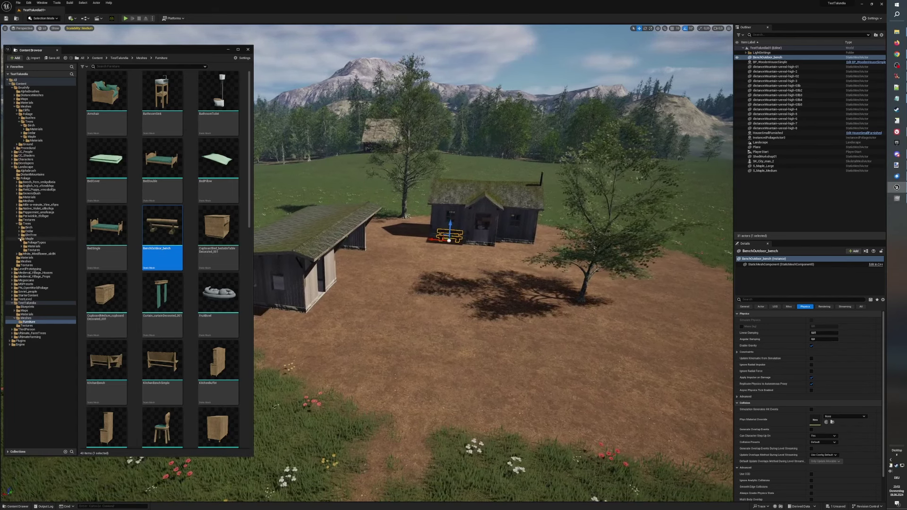
Place an S_GenericBush_Small beside the maple and add two slightly offset copies.
{"action": "left_click", "coordinate": [30, 193]}
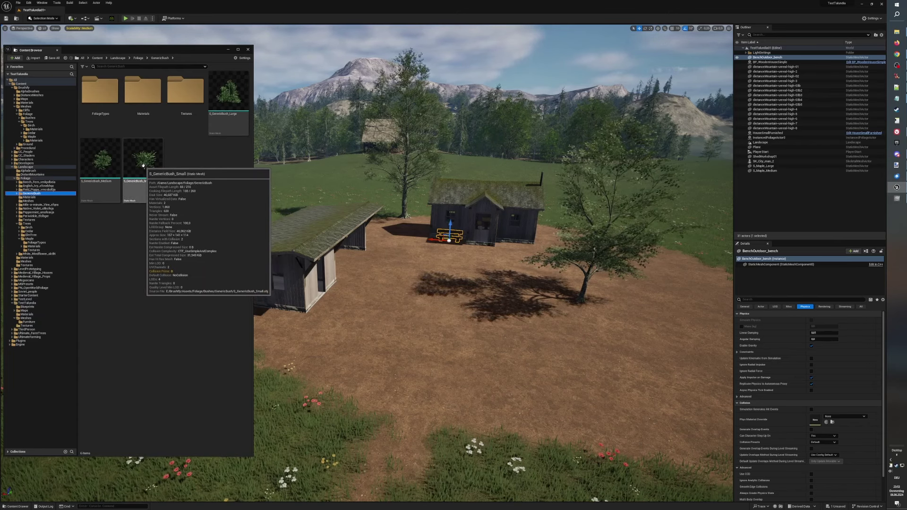
{"action": "left_click", "coordinate": [152, 195]}
{"action": "left_click_drag", "start_coordinate": [555, 312], "coordinate": [566, 304]}
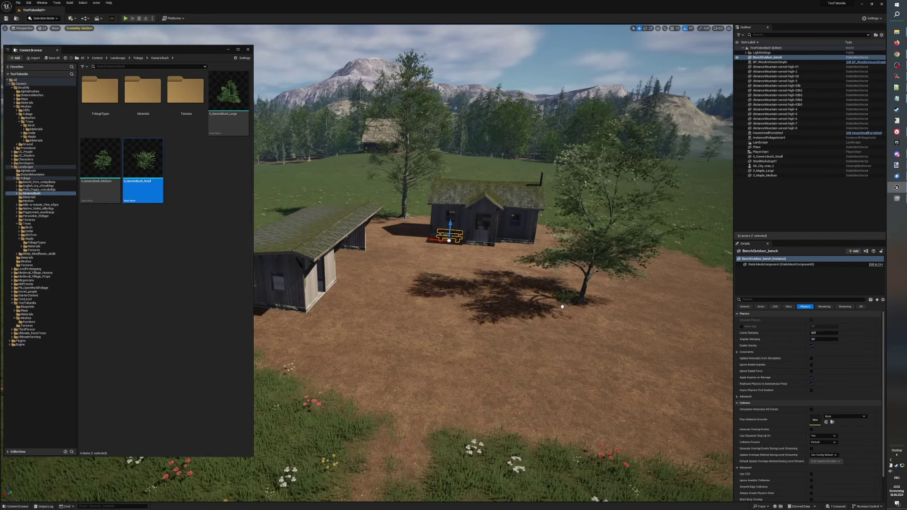
{"action": "left_click", "coordinate": [562, 307]}
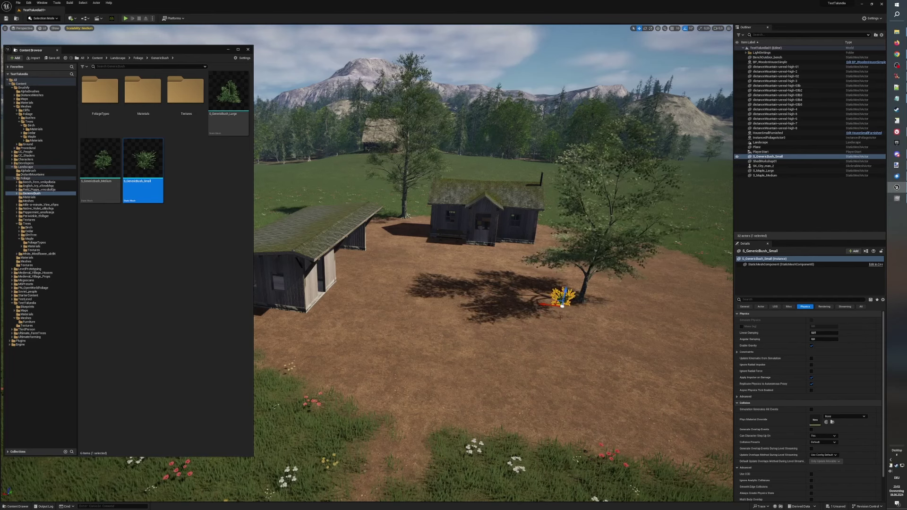
{"action": "key", "text": "ctrl+d"}
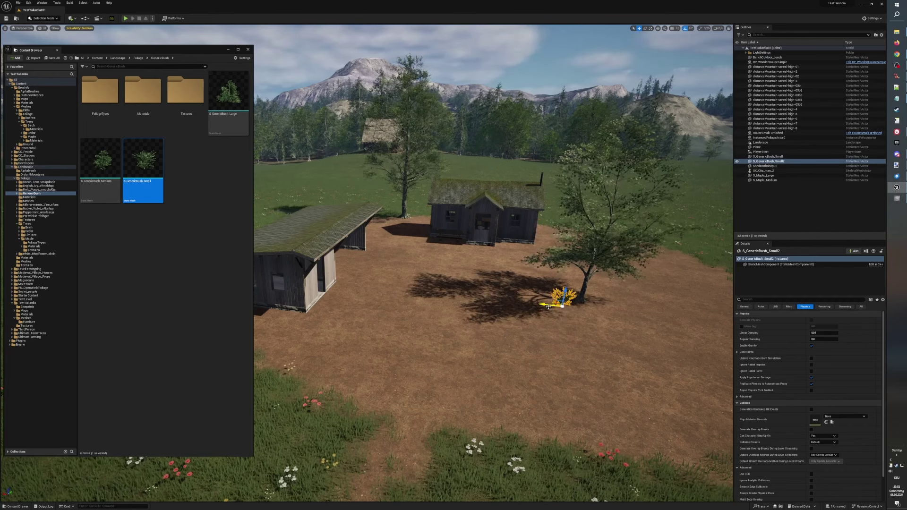
{"action": "left_click_drag", "start_coordinate": [576, 314], "coordinate": [580, 314]}
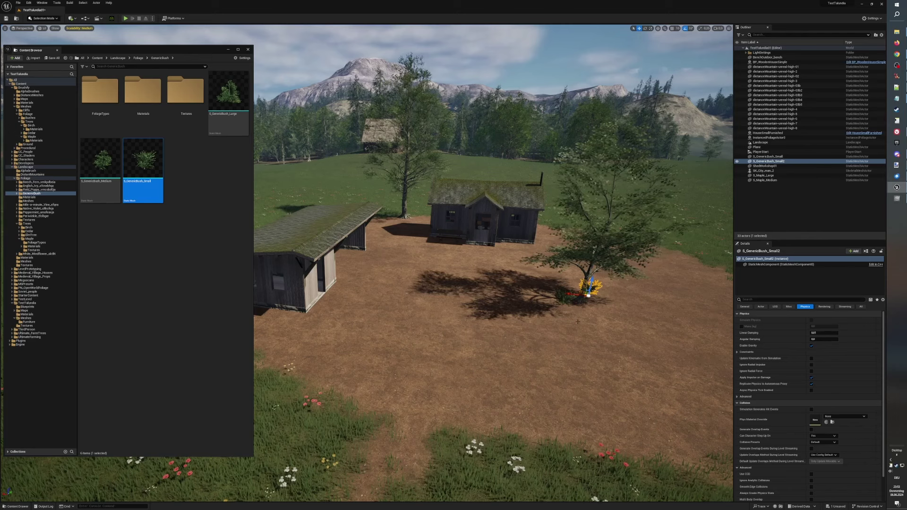
{"action": "key", "text": "ctrl+d"}
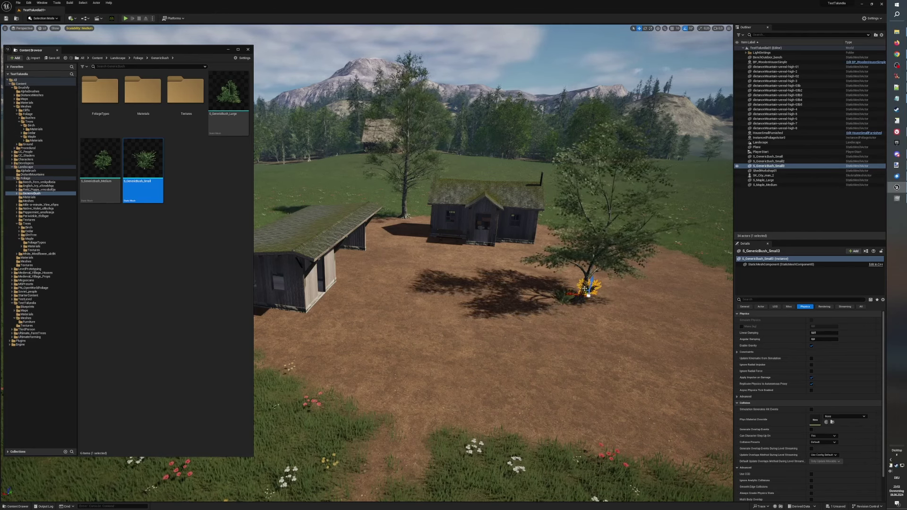
{"action": "left_click_drag", "start_coordinate": [602, 316], "coordinate": [601, 314]}
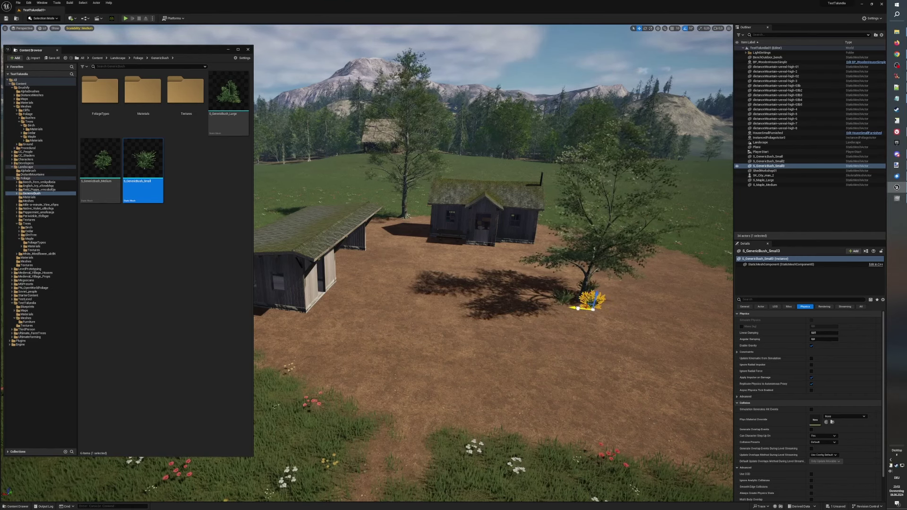
Rotate one bush 20 degrees, duplicate it, and push the copy back toward the tree.
{"action": "key", "text": "e"}
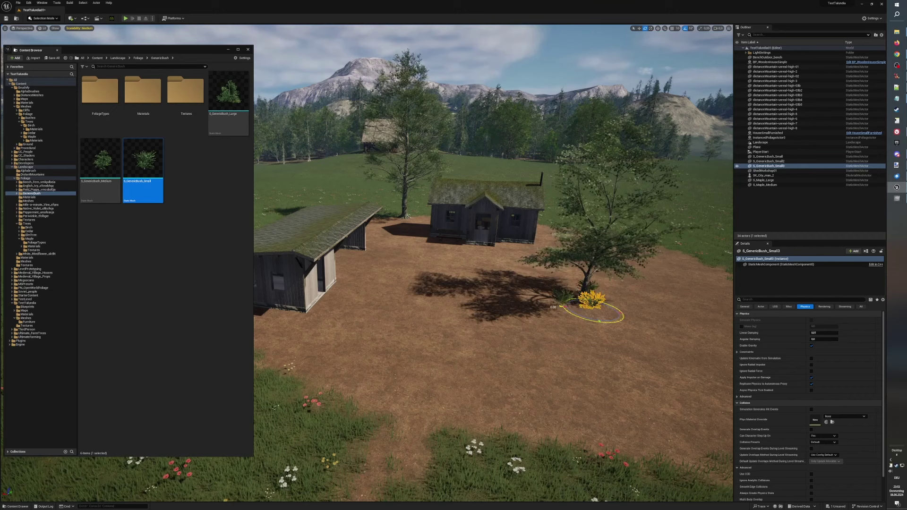
{"action": "left_click_drag", "start_coordinate": [563, 305], "coordinate": [577, 319]}
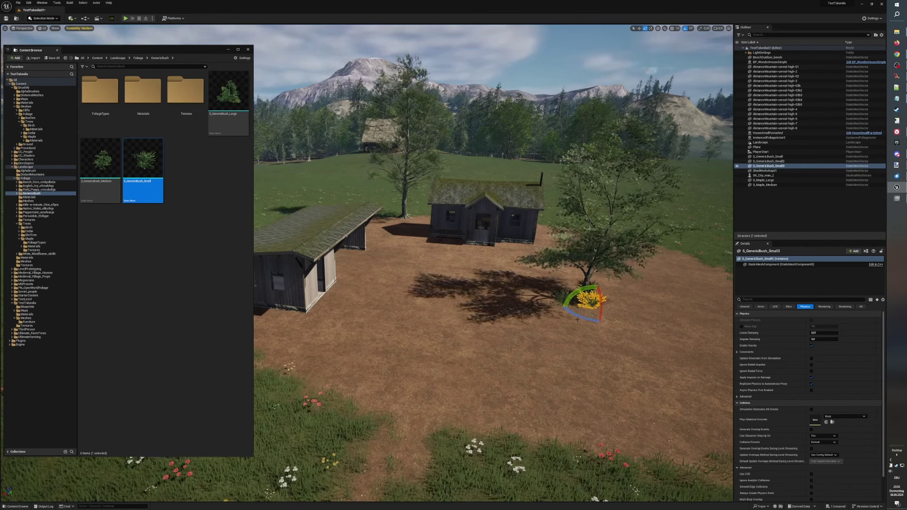
{"action": "key", "text": "ctrl+d"}
{"action": "key", "text": "w"}
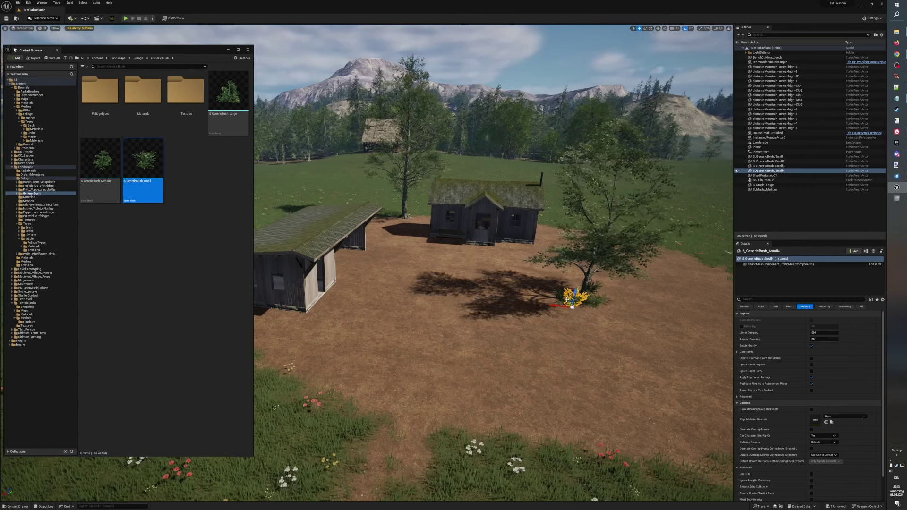
{"action": "left_click_drag", "start_coordinate": [567, 299], "coordinate": [566, 287]}
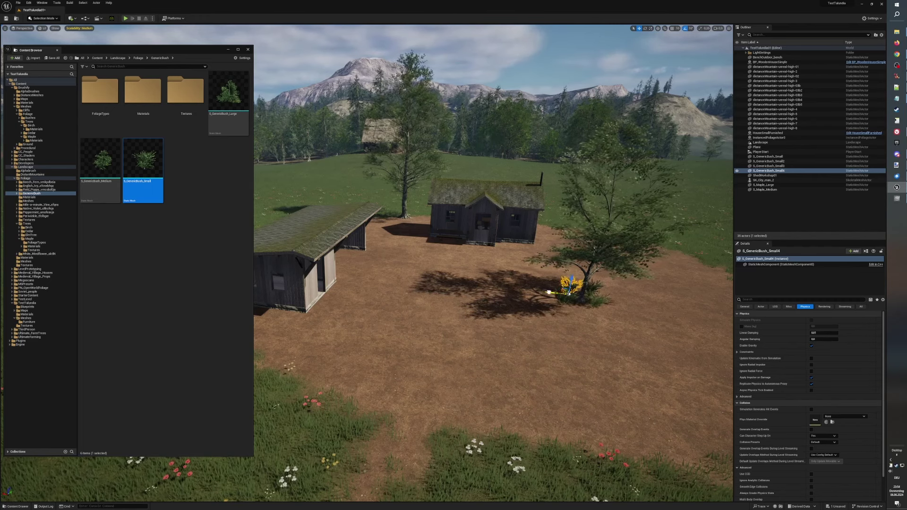
{"action": "left_click", "coordinate": [102, 164]}
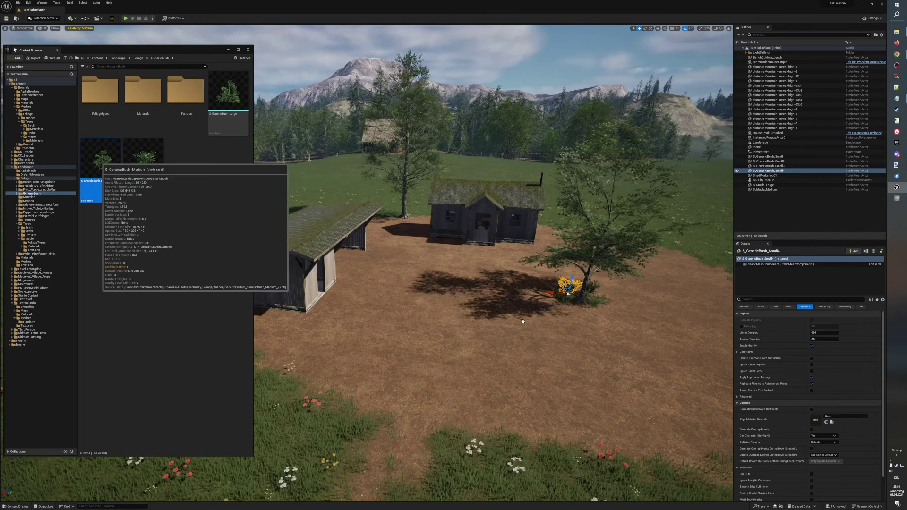
Add three S_GenericBush_Medium bushes next to the tree, shifting the third left.
{"action": "left_click_drag", "start_coordinate": [577, 310], "coordinate": [582, 315]}
{"action": "mouse_move", "coordinate": [582, 315]}
{"action": "right_mouse_down"}
{"action": "mouse_move", "coordinate": [680, 321]}
{"action": "mouse_move", "coordinate": [557, 314]}
{"action": "mouse_move", "coordinate": [582, 315]}
{"action": "right_mouse_up"}
{"action": "key", "text": "d"}
{"action": "right_click_drag", "start_coordinate": [675, 311], "coordinate": [694, 310]}
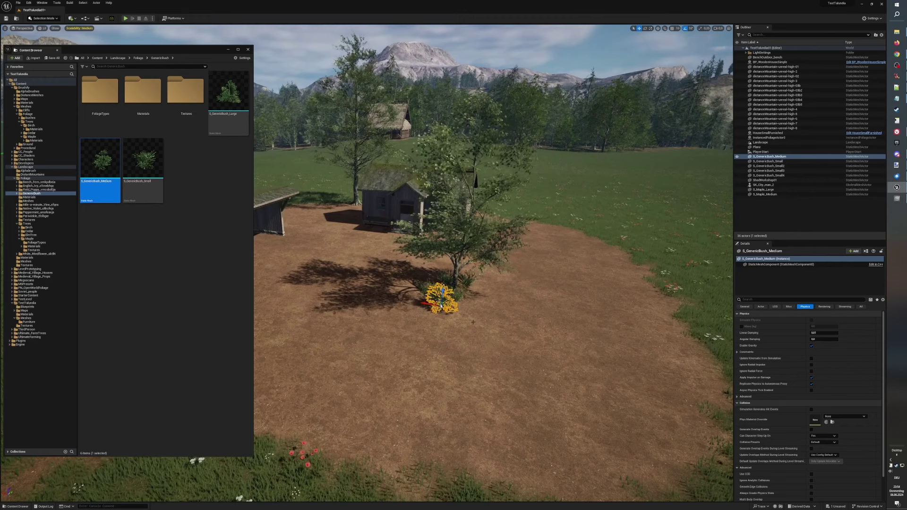
{"action": "key", "text": "ctrl+d"}
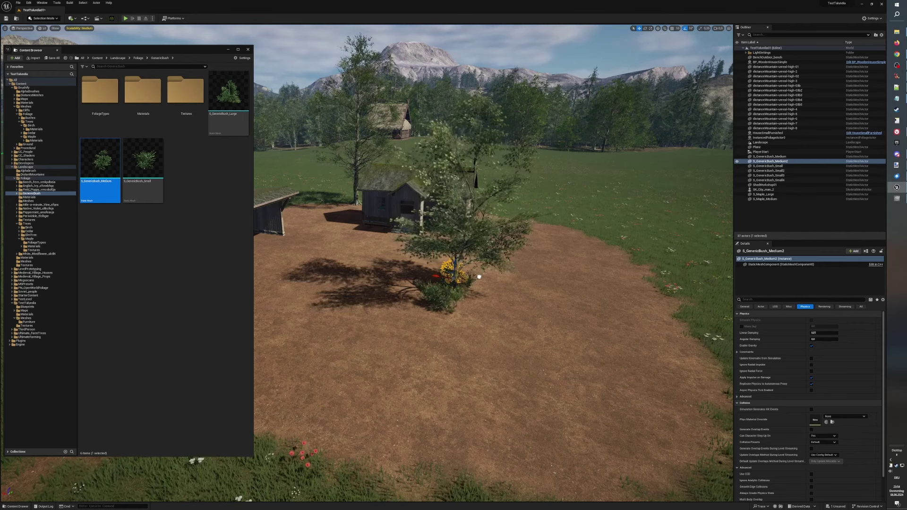
{"action": "key", "text": "ctrl+d"}
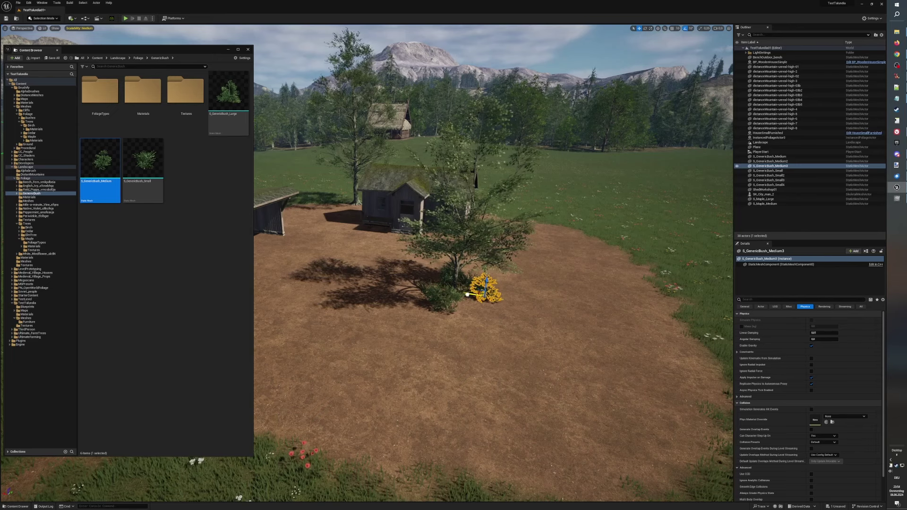
{"action": "left_click_drag", "start_coordinate": [467, 294], "coordinate": [460, 293]}
Bring the house into view and place an S_GenericBush_Large beside it.
{"action": "key", "text": "a"}
{"action": "right_click_drag", "start_coordinate": [458, 315], "coordinate": [509, 303]}
{"action": "key", "text": "a"}
{"action": "key", "text": "a"}
{"action": "key", "text": "e"}
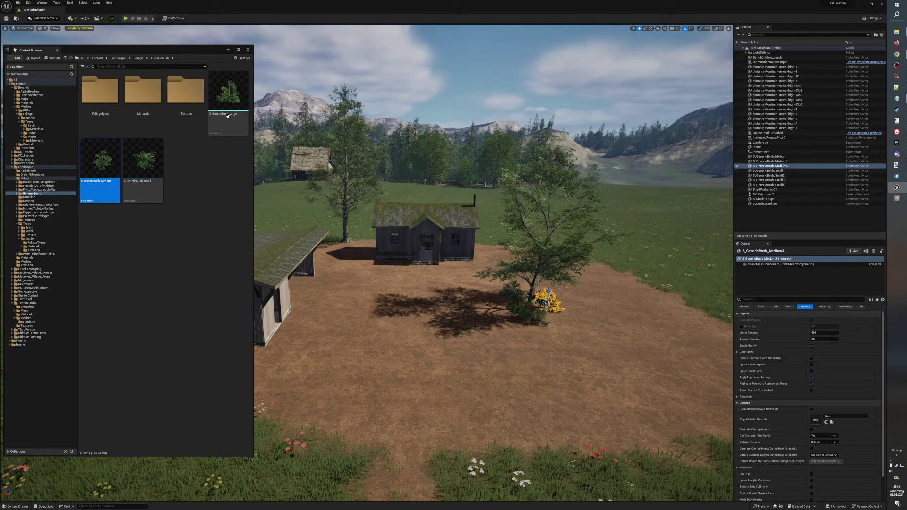
{"action": "left_click_drag", "start_coordinate": [227, 115], "coordinate": [483, 263]}
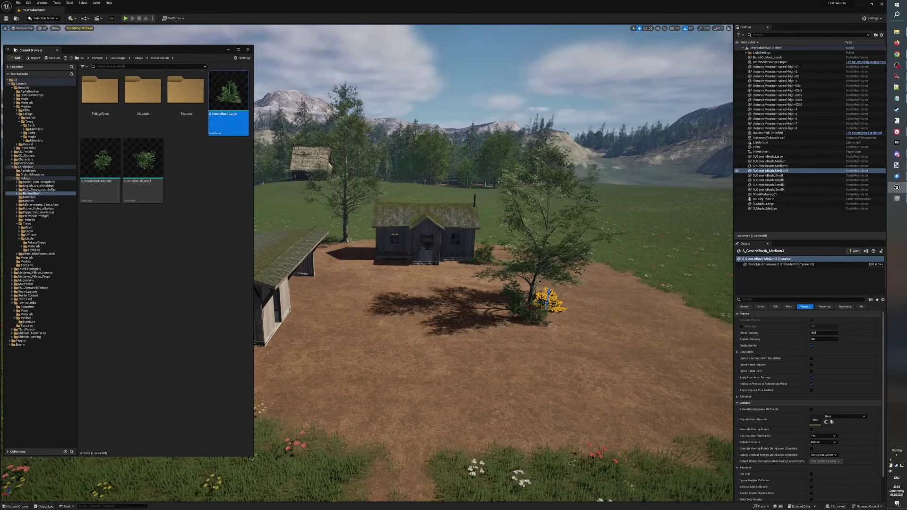
Place a second S_GenericBush_Large (Large2) by the shed's front corner and focus on it.
{"action": "left_click", "coordinate": [484, 258]}
{"action": "left_click", "coordinate": [178, 245]}
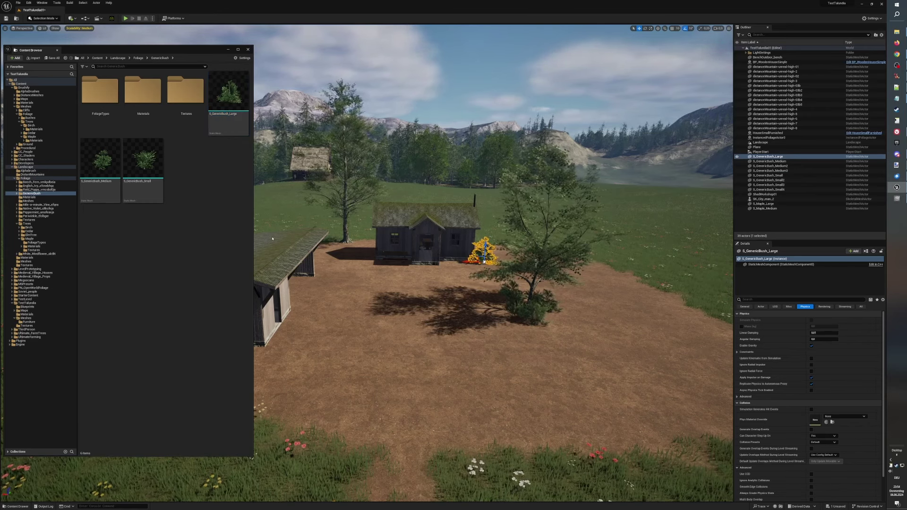
{"action": "key", "text": "Escape"}
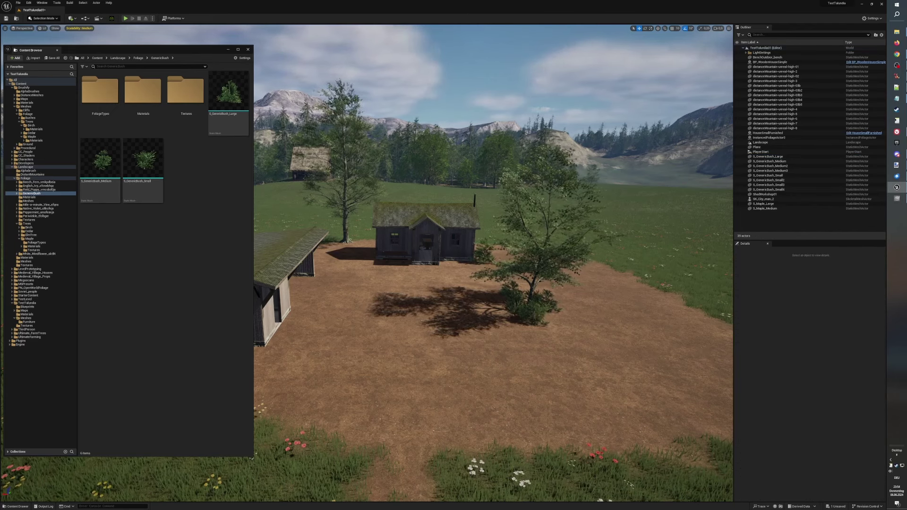
{"action": "key", "text": "a"}
{"action": "key", "text": "q"}
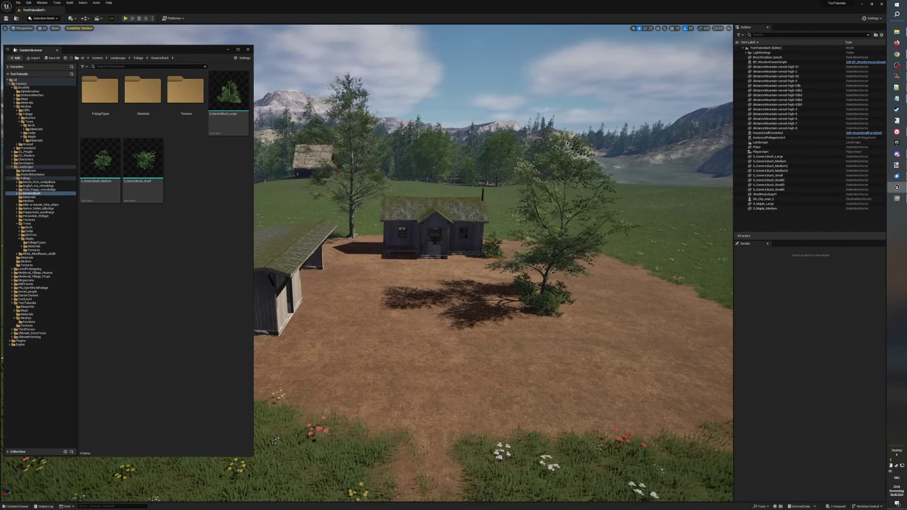
{"action": "left_click", "coordinate": [228, 97]}
{"action": "left_click_drag", "start_coordinate": [343, 339], "coordinate": [345, 336]}
{"action": "key", "text": "f"}
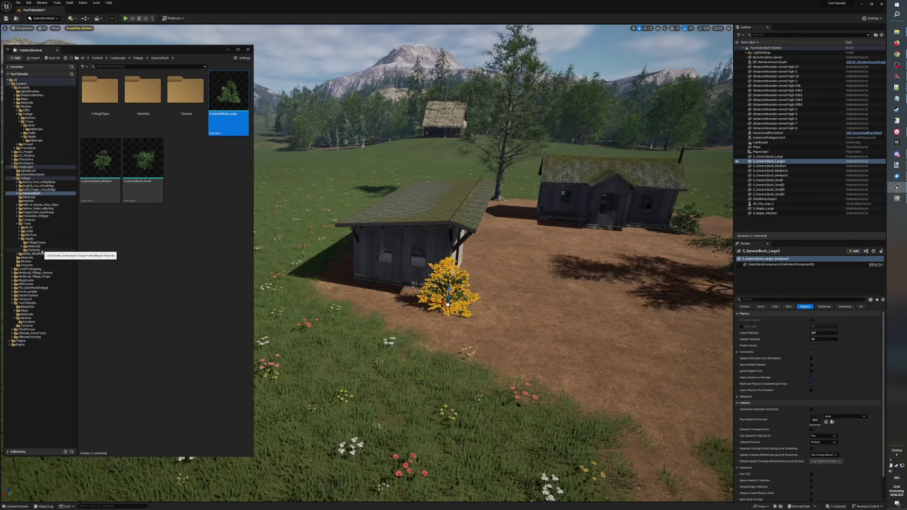
Plant an S_Maple_Small between the two buildings, then show the ElmTree folder.
{"action": "left_click", "coordinate": [41, 240]}
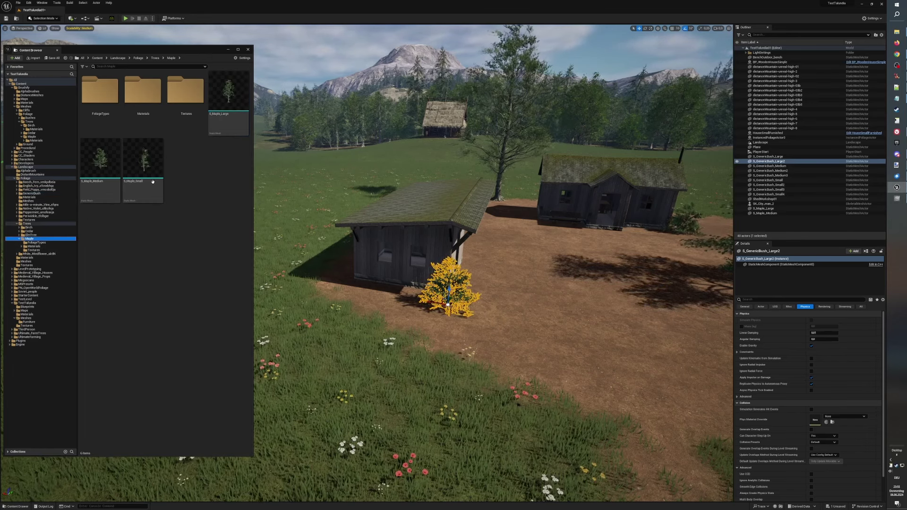
{"action": "left_click", "coordinate": [143, 159]}
{"action": "left_click_drag", "start_coordinate": [359, 285], "coordinate": [388, 307]}
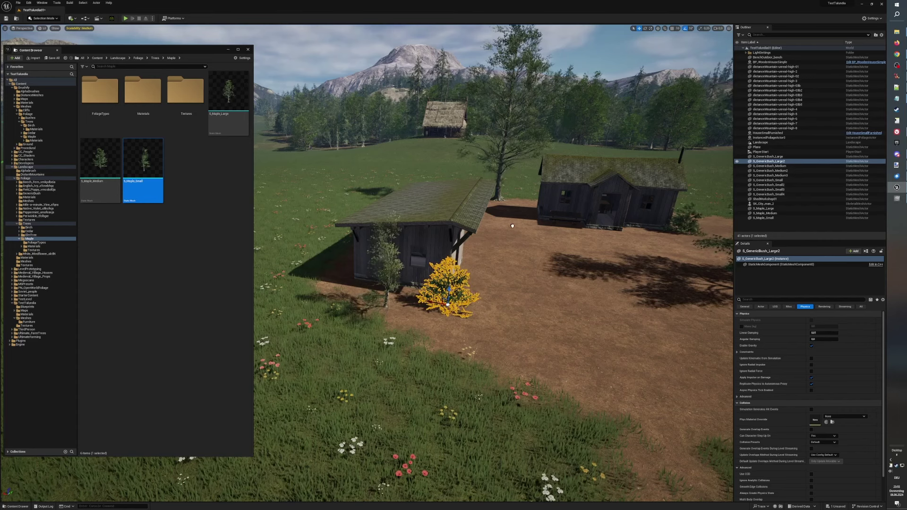
{"action": "left_click_drag", "start_coordinate": [518, 203], "coordinate": [519, 201]}
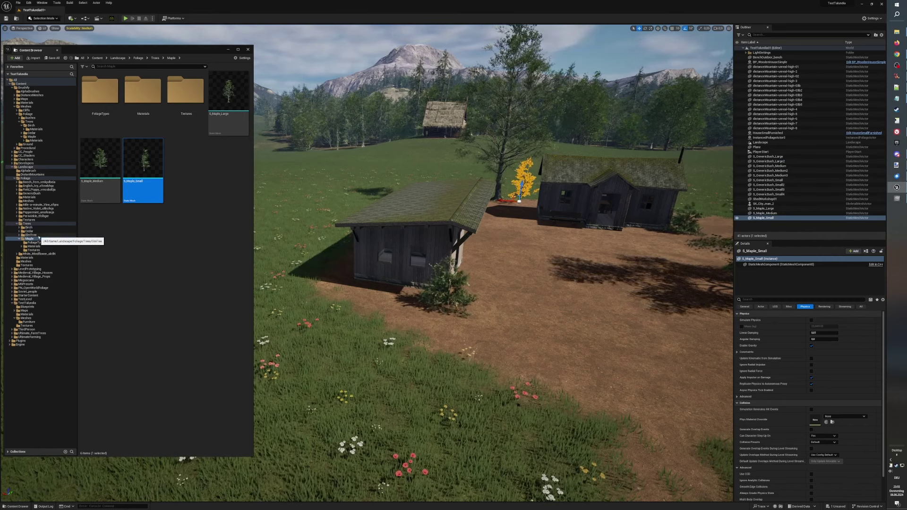
{"action": "left_click", "coordinate": [39, 236]}
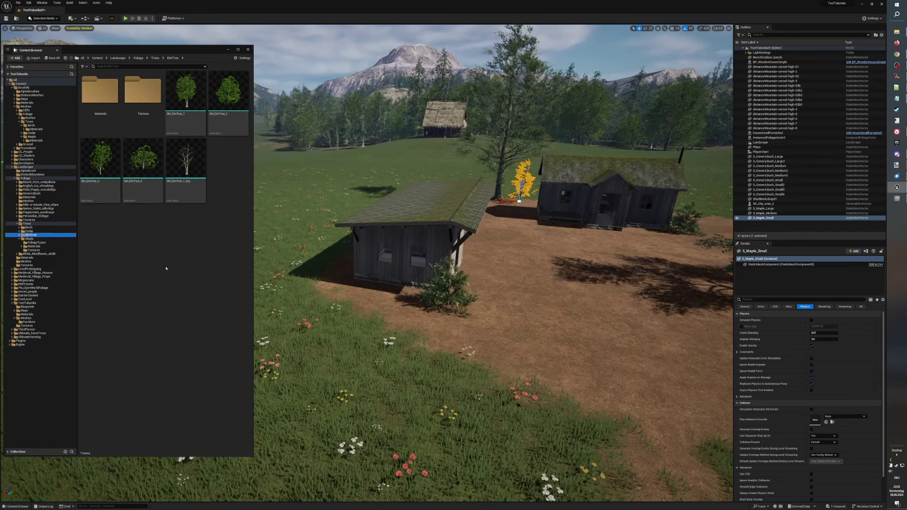
Place an SM_ElmTree_3 elm tree in front of the shed and select it.
{"action": "left_click", "coordinate": [99, 158]}
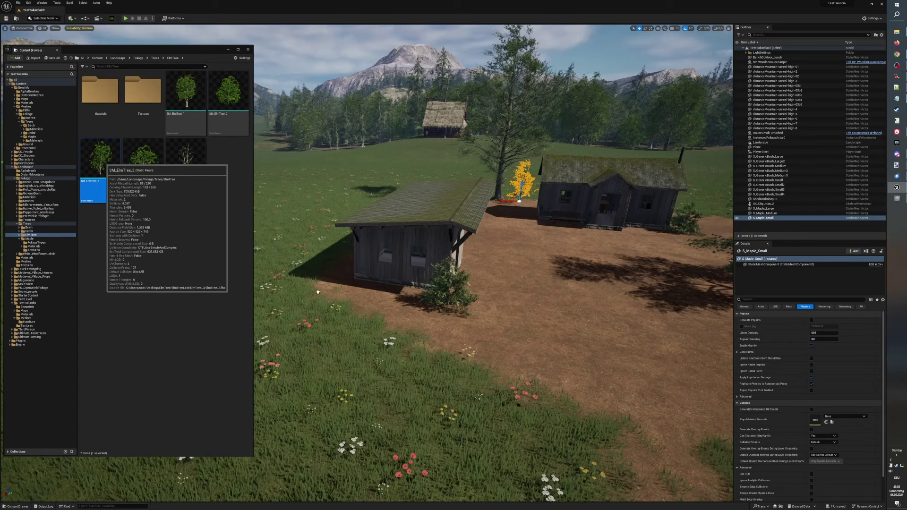
{"action": "left_click_drag", "start_coordinate": [352, 311], "coordinate": [360, 312]}
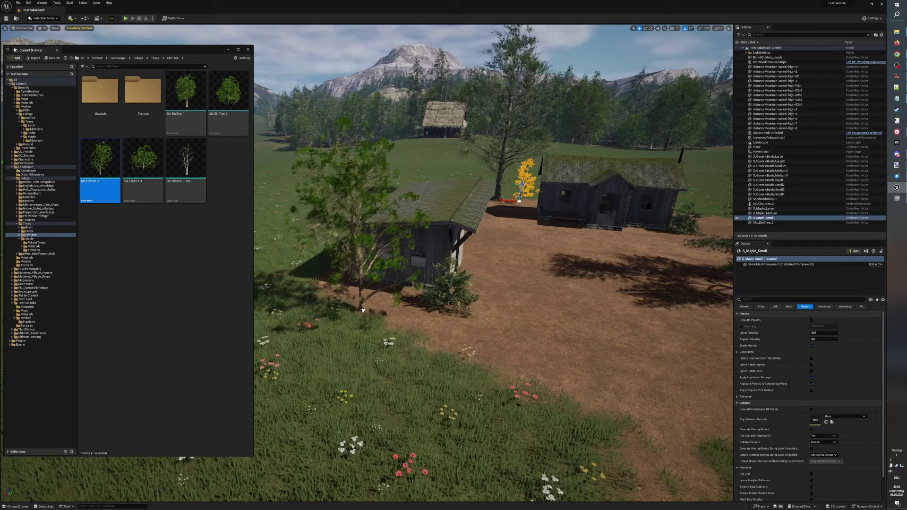
{"action": "left_click", "coordinate": [360, 312]}
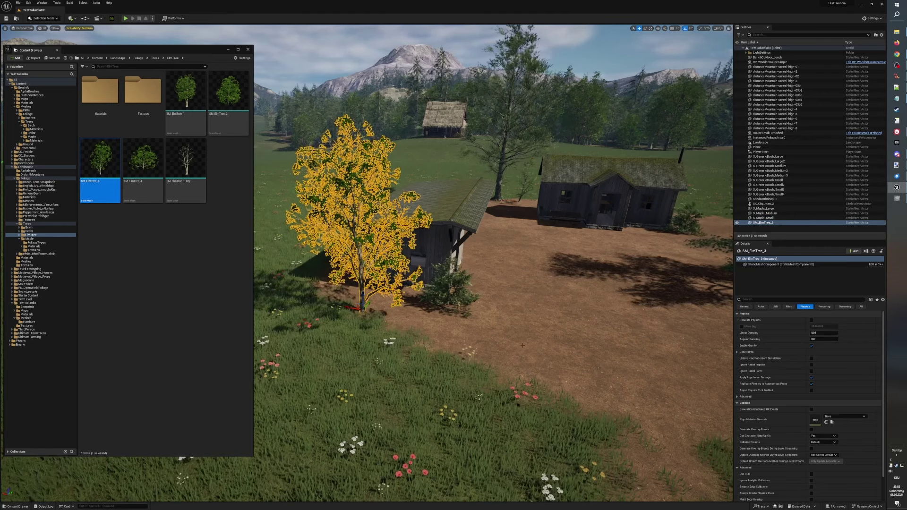
Fly the camera right and lower toward the house to review the new elm tree.
{"action": "right_click_drag", "start_coordinate": [360, 312], "coordinate": [425, 325]}
{"action": "key", "text": "d"}
{"action": "right_click_drag", "start_coordinate": [424, 212], "coordinate": [422, 212]}
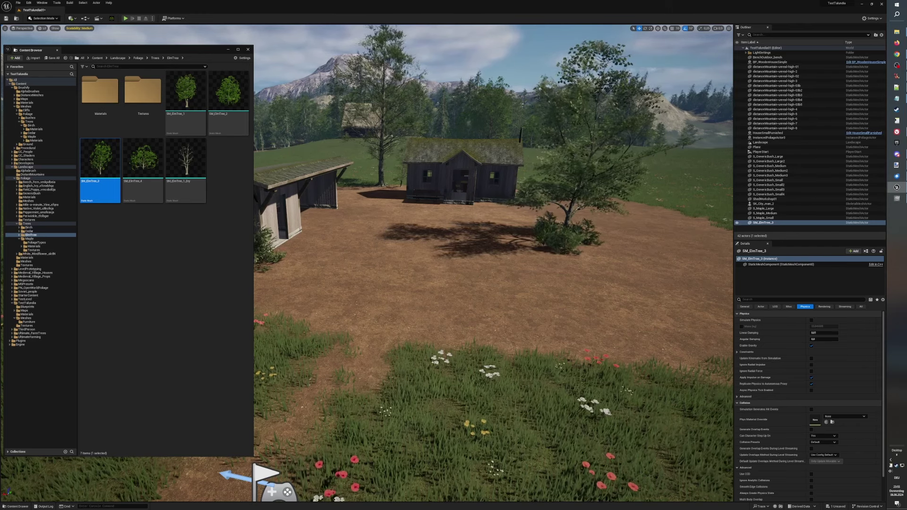
{"action": "right_click_drag", "start_coordinate": [491, 264], "coordinate": [448, 225]}
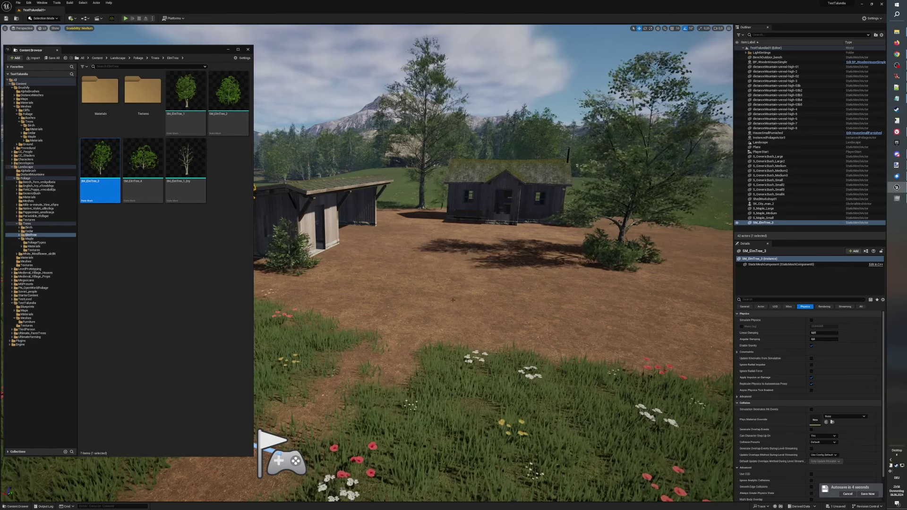
Close the Content Browser, deselect the elm tree, and start a Play-in-Editor session on the clearing.
{"action": "left_click", "coordinate": [248, 50]}
{"action": "key", "text": "Escape"}
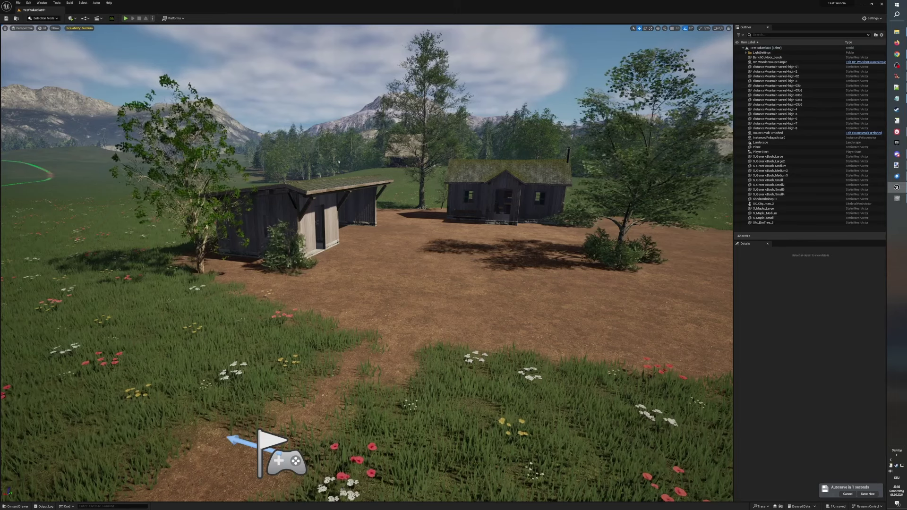
{"action": "middle_click_drag", "start_coordinate": [390, 227], "coordinate": [425, 270]}
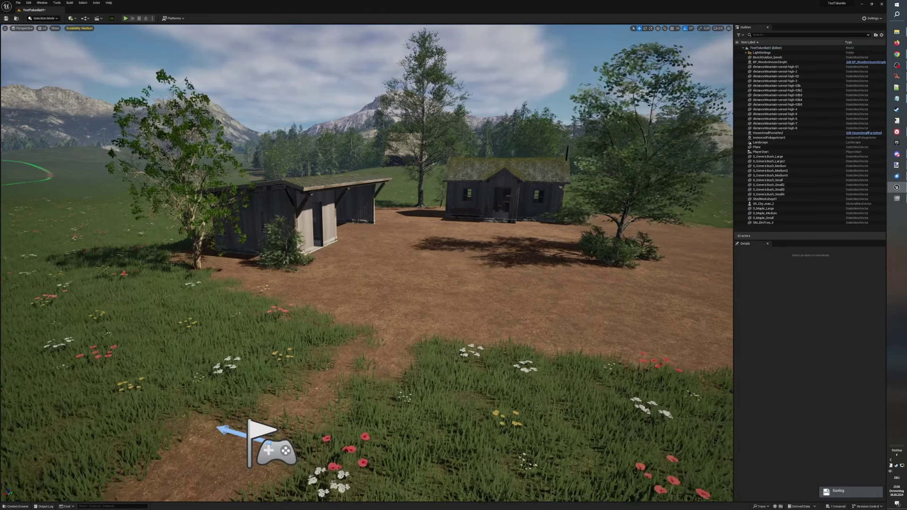
{"action": "scroll", "coordinate": [414, 239], "scroll_direction": "up", "scroll_amount": 5}
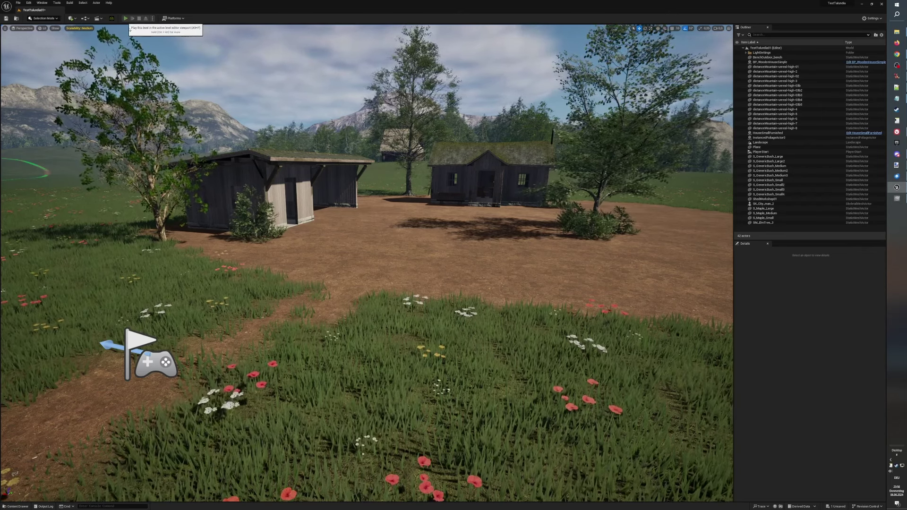
{"action": "left_click", "coordinate": [125, 18]}
{"action": "left_click", "coordinate": [354, 258]}
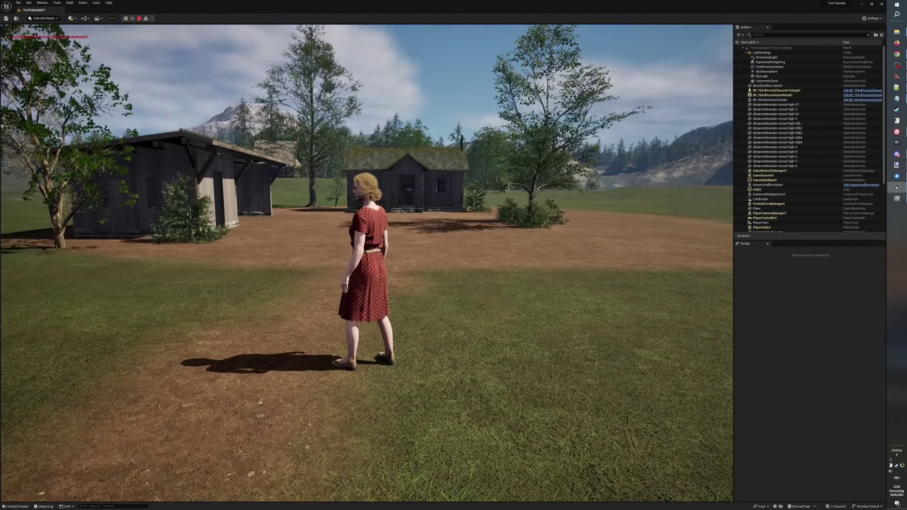
Run the character into the house, past the wardrobe, bed and sofa to the kitchen sink.
{"action": "key", "text": "w"}
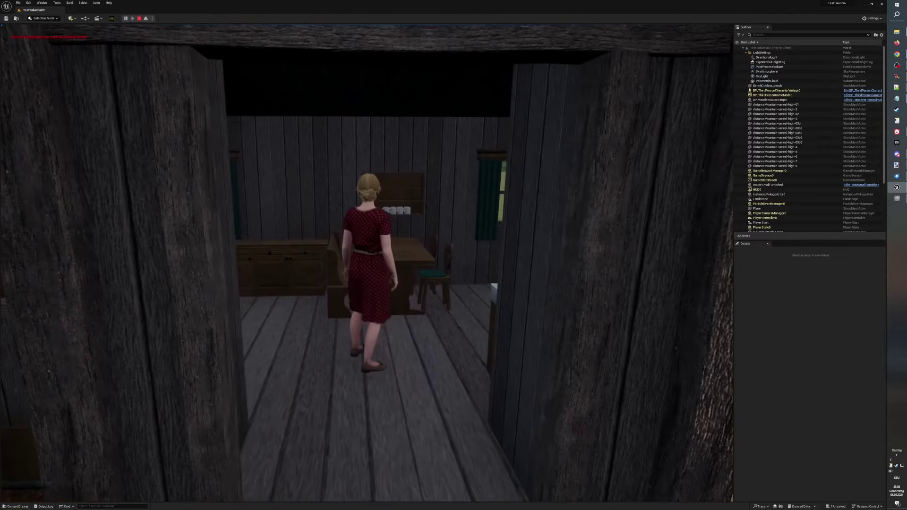
{"action": "key", "text": "w"}
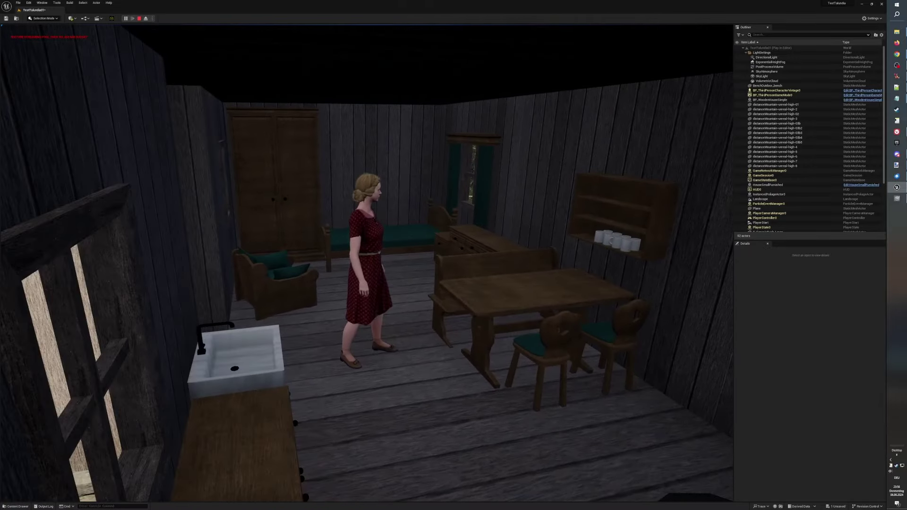
{"action": "key", "text": "w"}
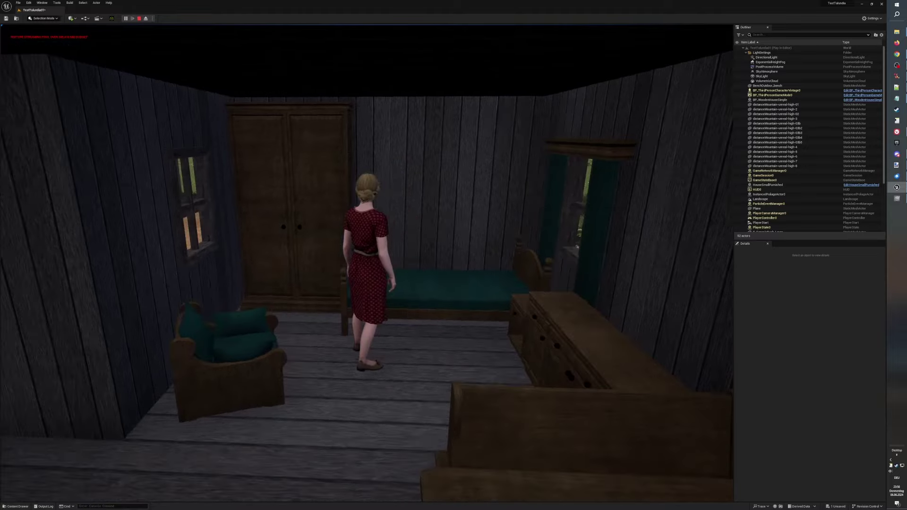
{"action": "key", "text": "w"}
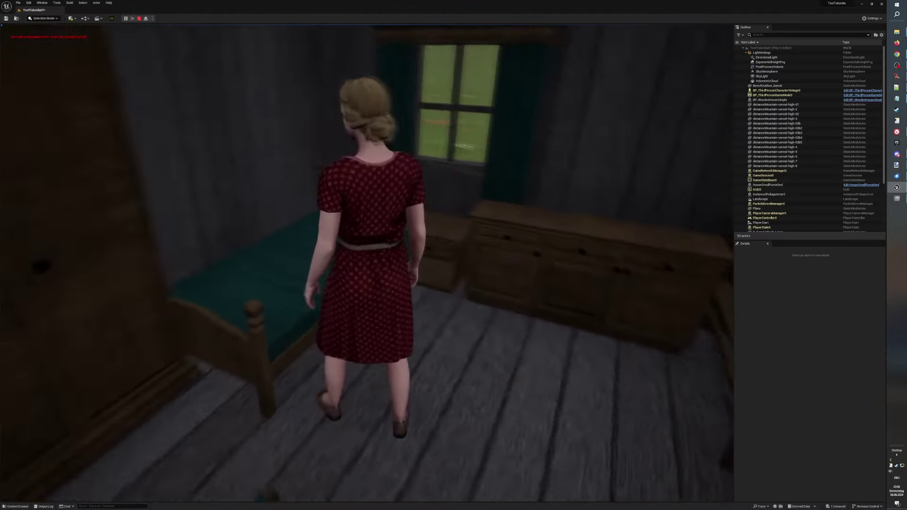
{"action": "key", "text": "w"}
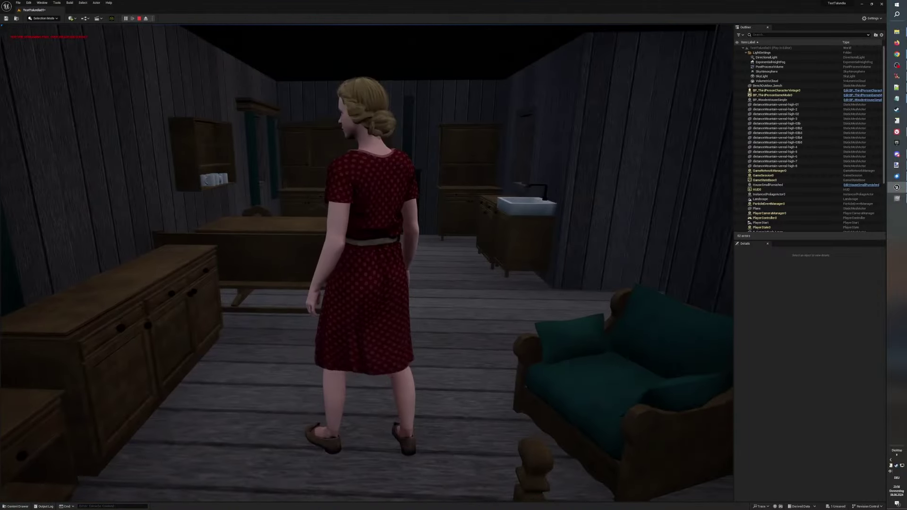
{"action": "key", "text": "w"}
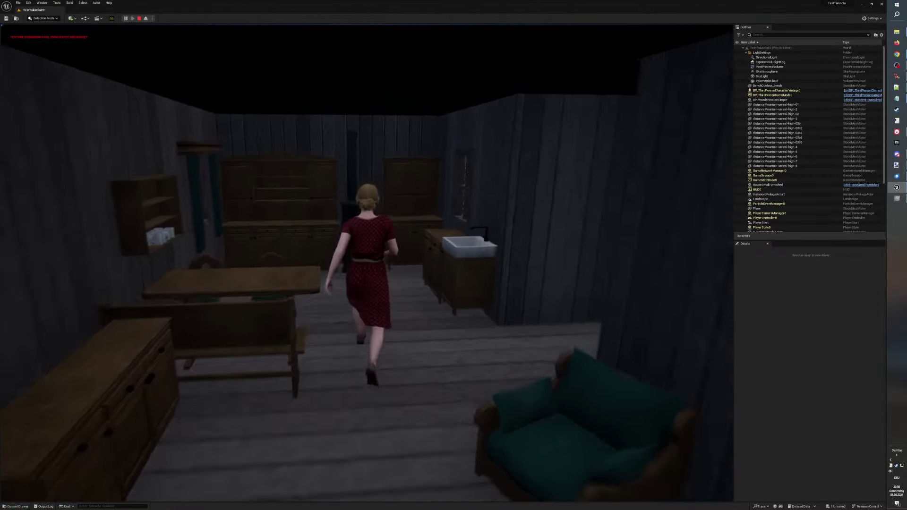